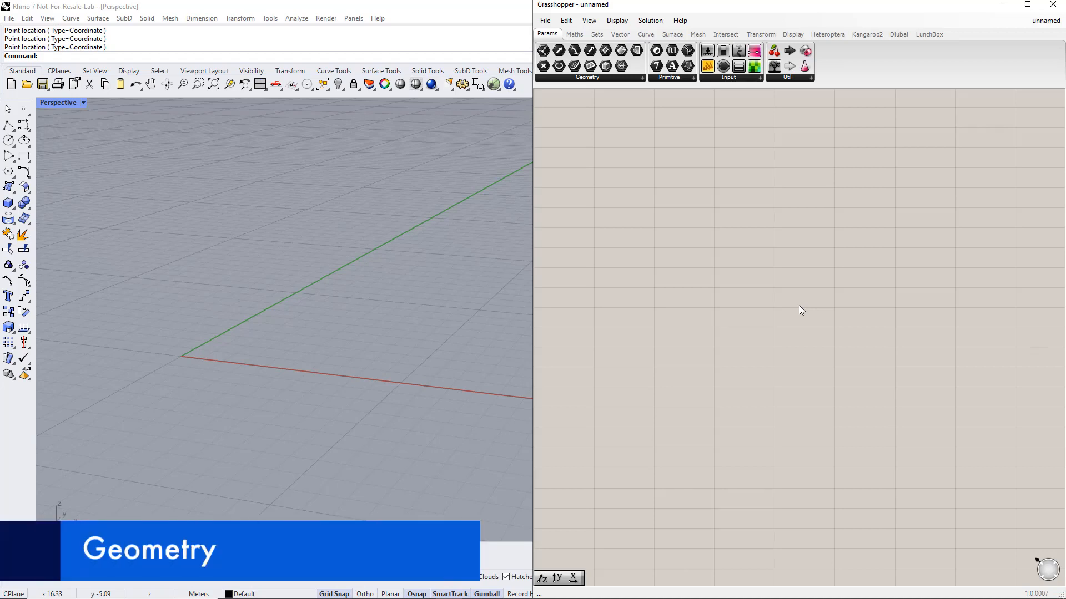
Add a Point parameter to the Grasshopper canvas and set its single point at the Rhino origin
double_click(799, 306)
type("point")
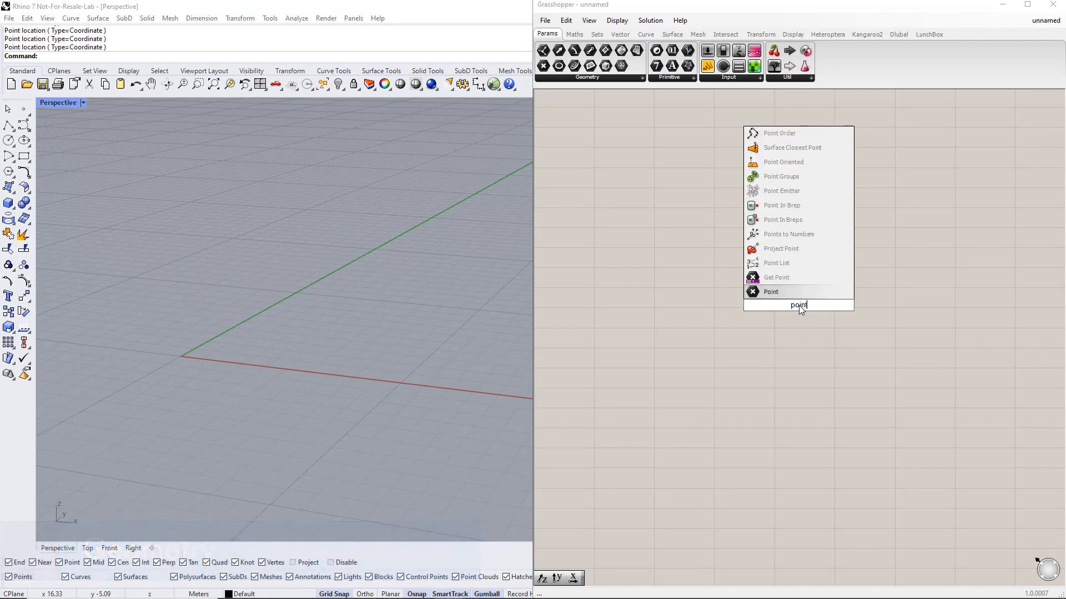
key("Return")
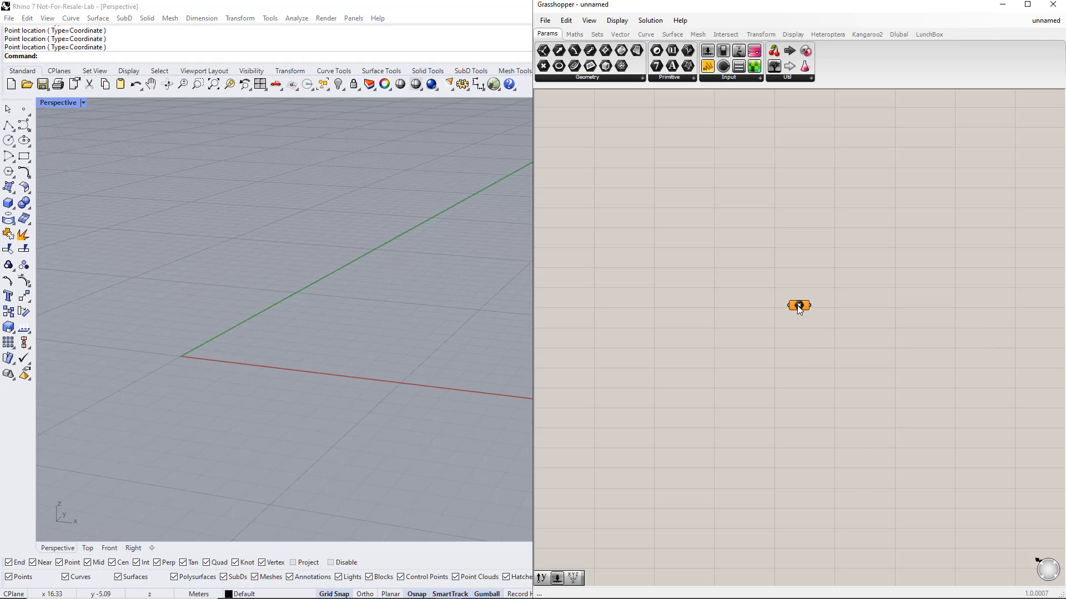
right_click(799, 308)
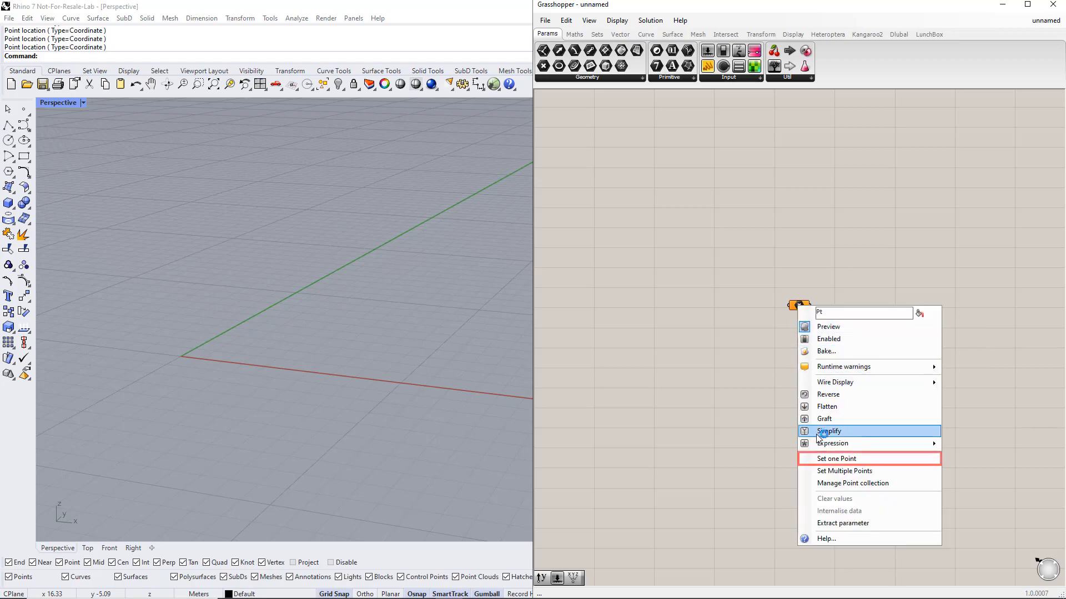
left_click(820, 460)
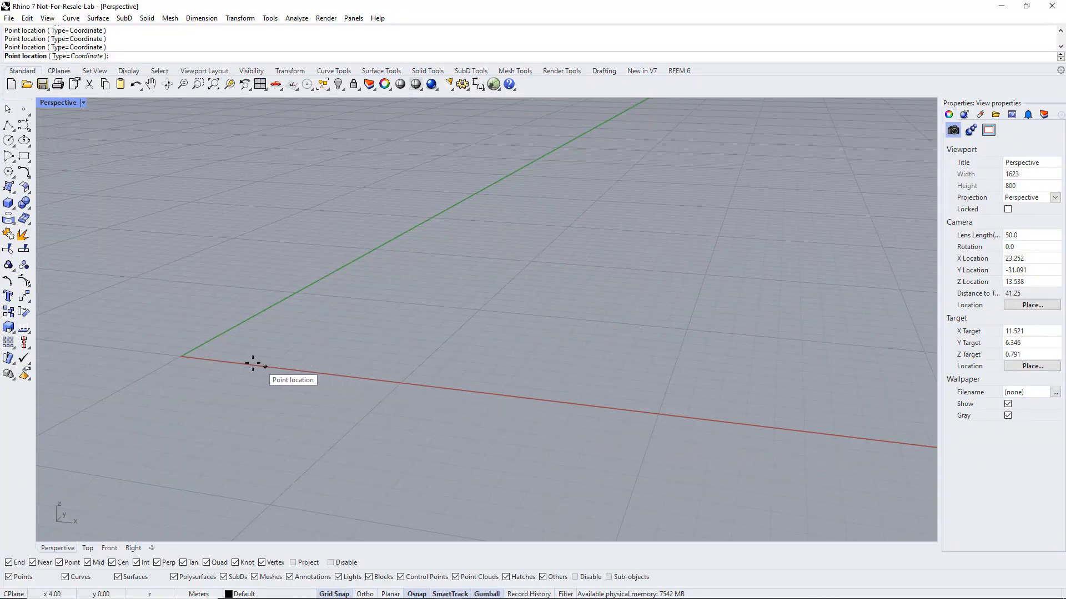
left_click(181, 356)
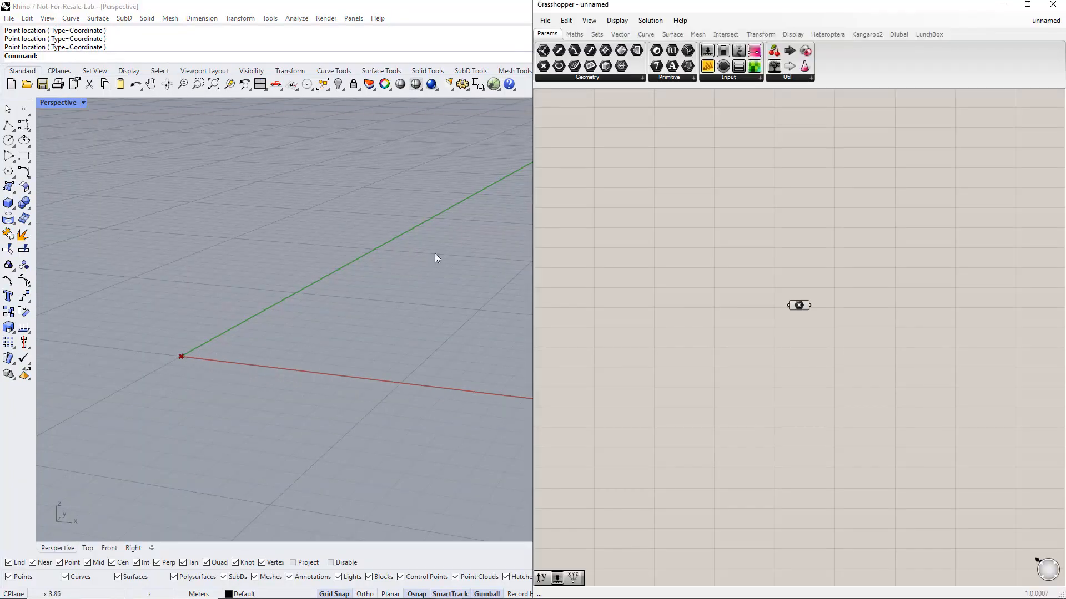
Check the point's coordinates in a connected panel and delete the panel
left_click_drag(713, 67, 912, 305)
left_click_drag(812, 305, 882, 312)
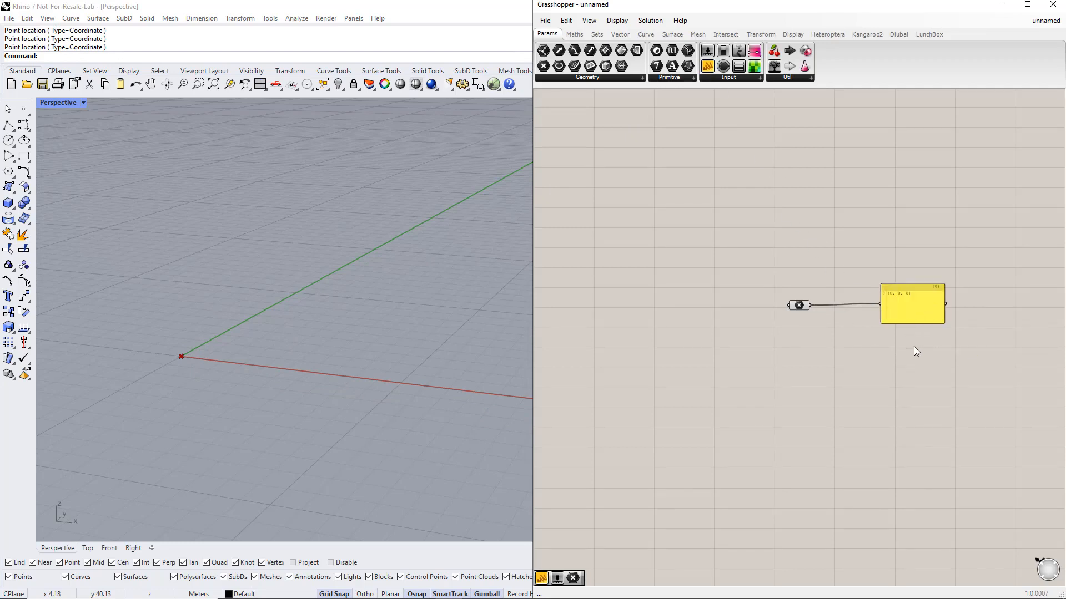
left_click(894, 308)
key("Delete")
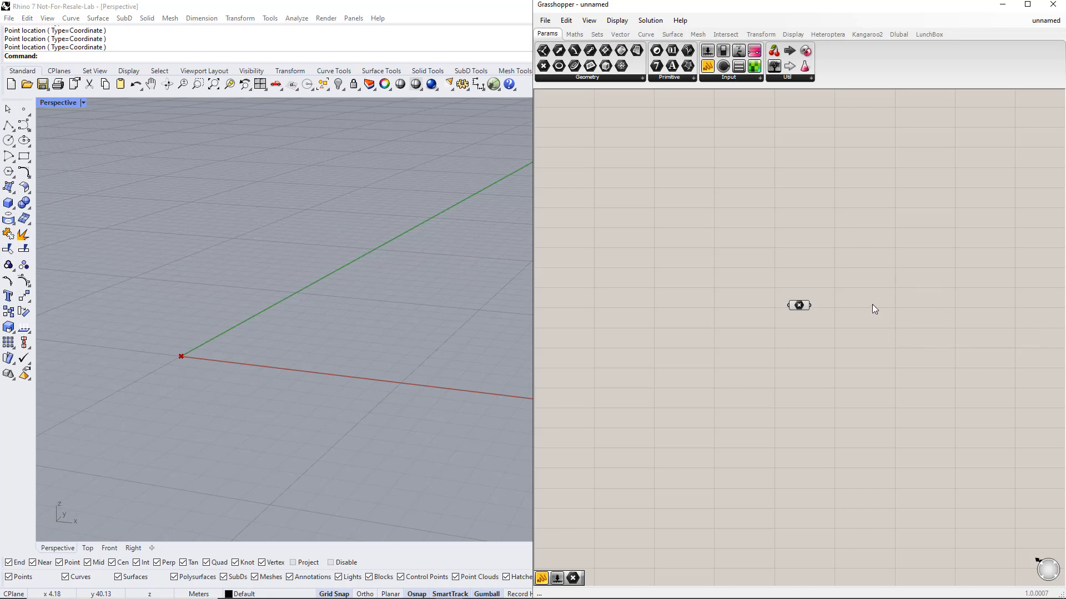
Add a Move component and feed the Point parameter into its geometry input
double_click(872, 305)
type("move")
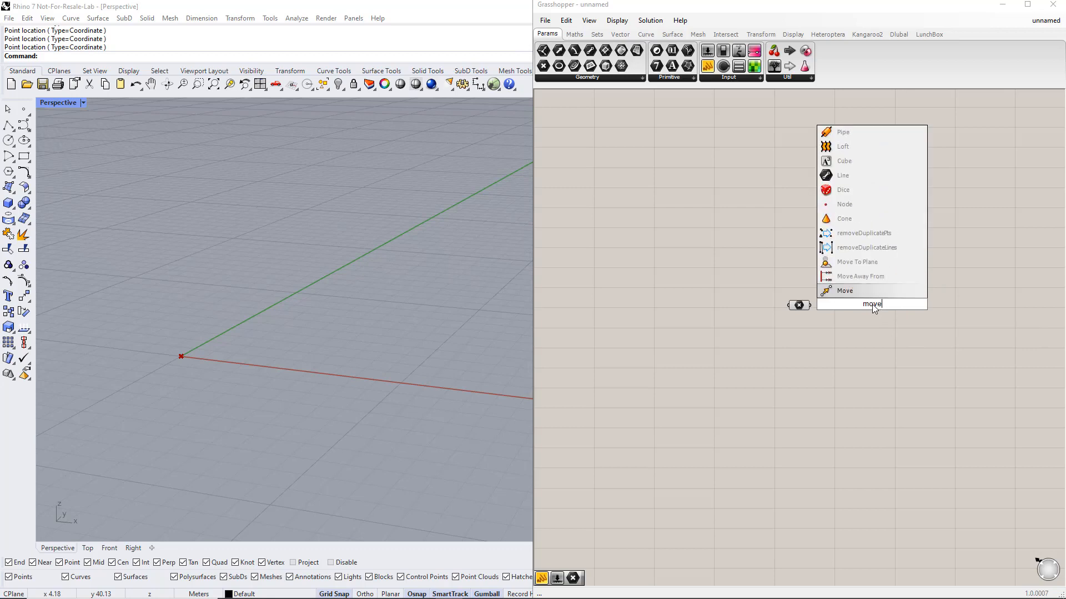
key("Return")
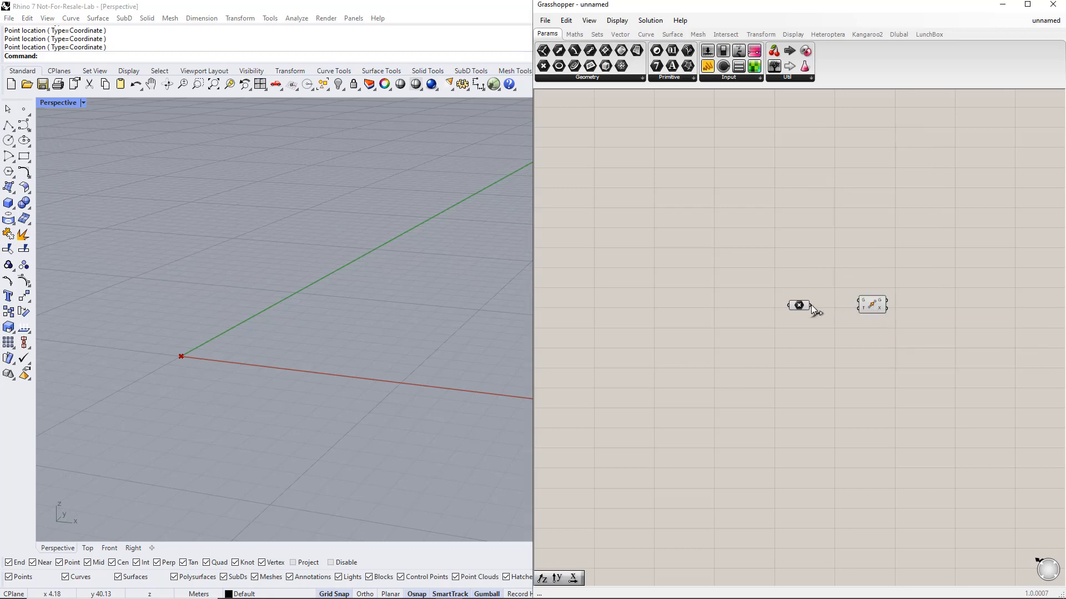
left_click_drag(811, 305, 859, 300)
Add a Unit Z vector and connect it to the Move component's translation input
double_click(828, 335)
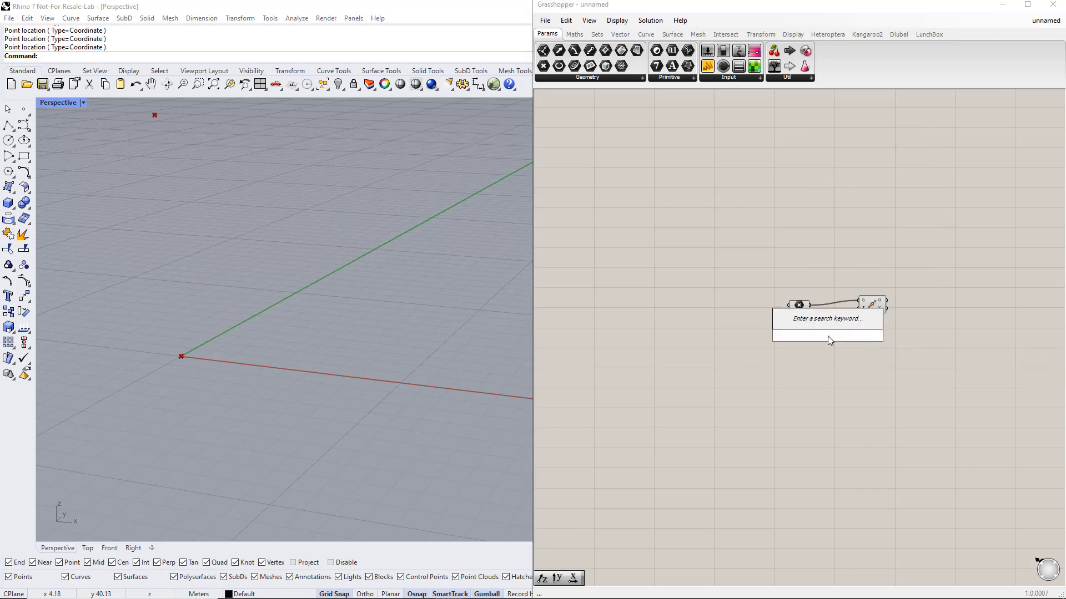
type("unit z")
key("Return")
left_click_drag(843, 337, 855, 315)
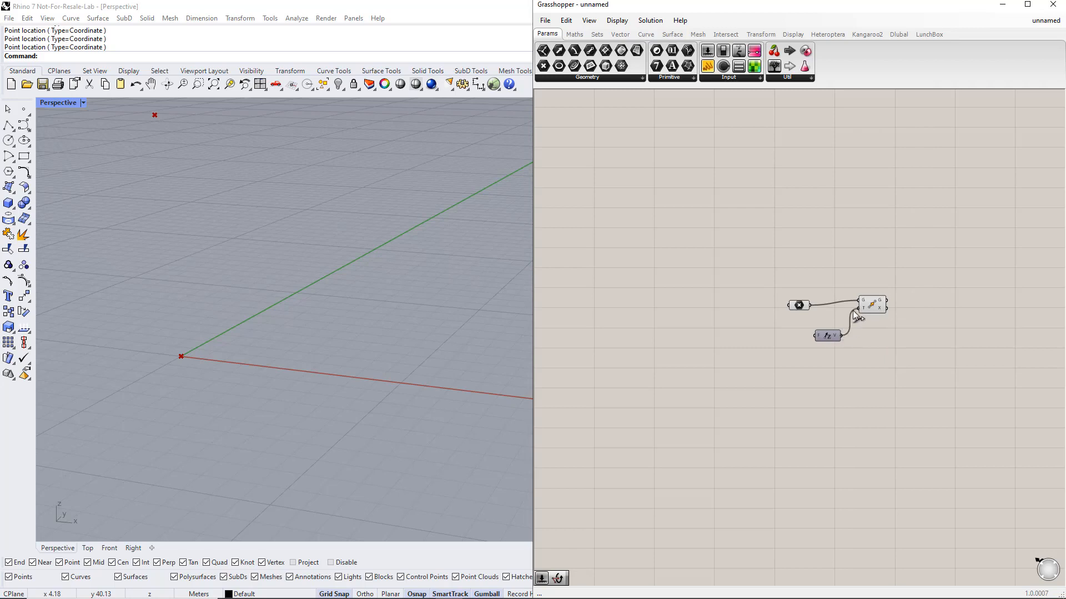
left_click(786, 337)
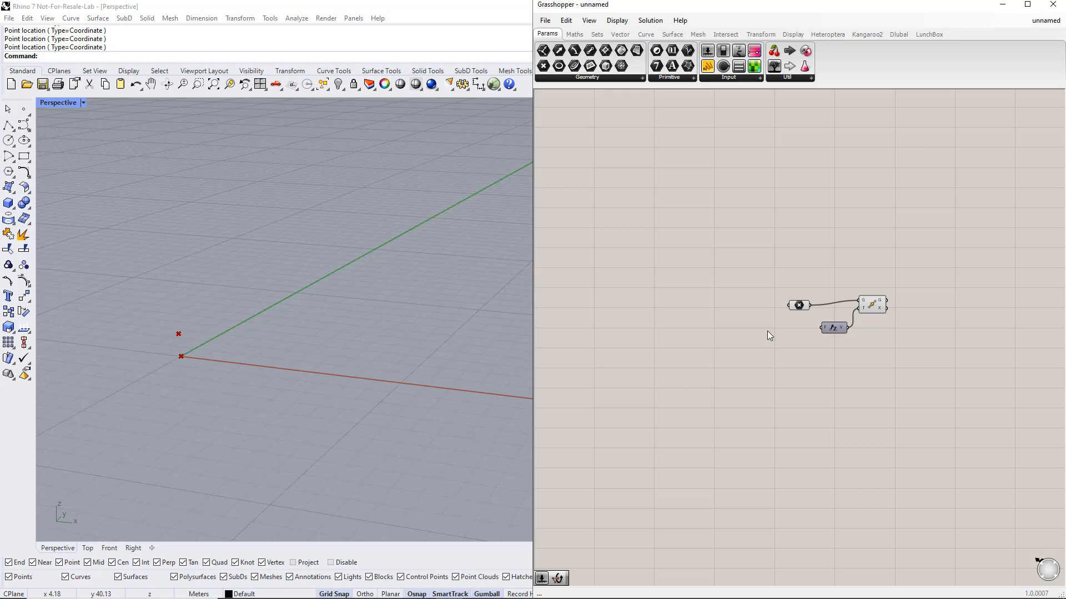
Create a 1 to 10 number slider named Height, connect it to the Unit Z factor and set it to 3
double_click(767, 331)
type("1..10")
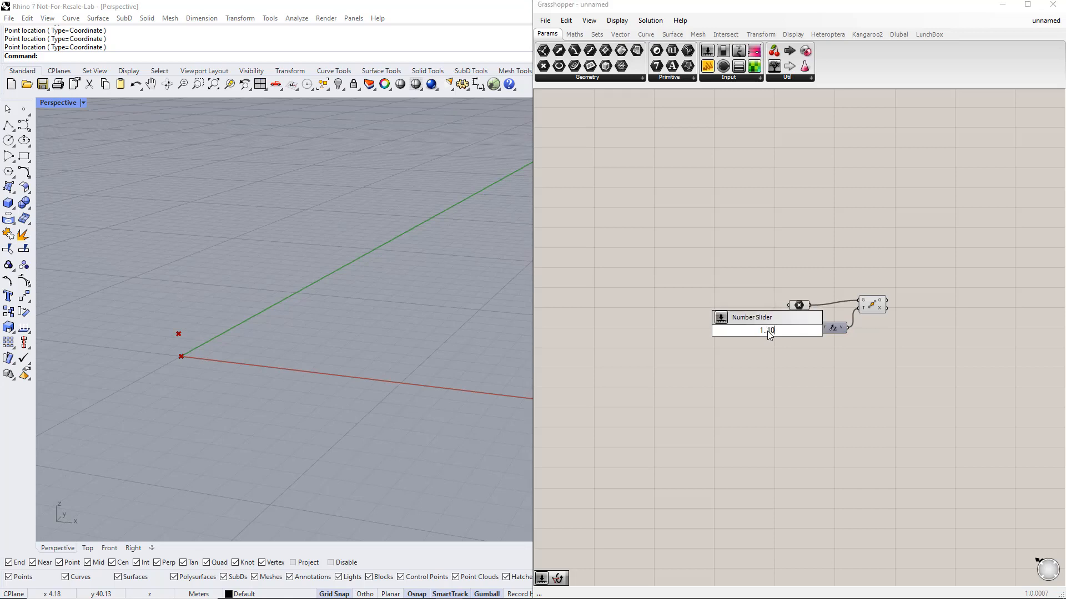
key("Return")
right_click(747, 331)
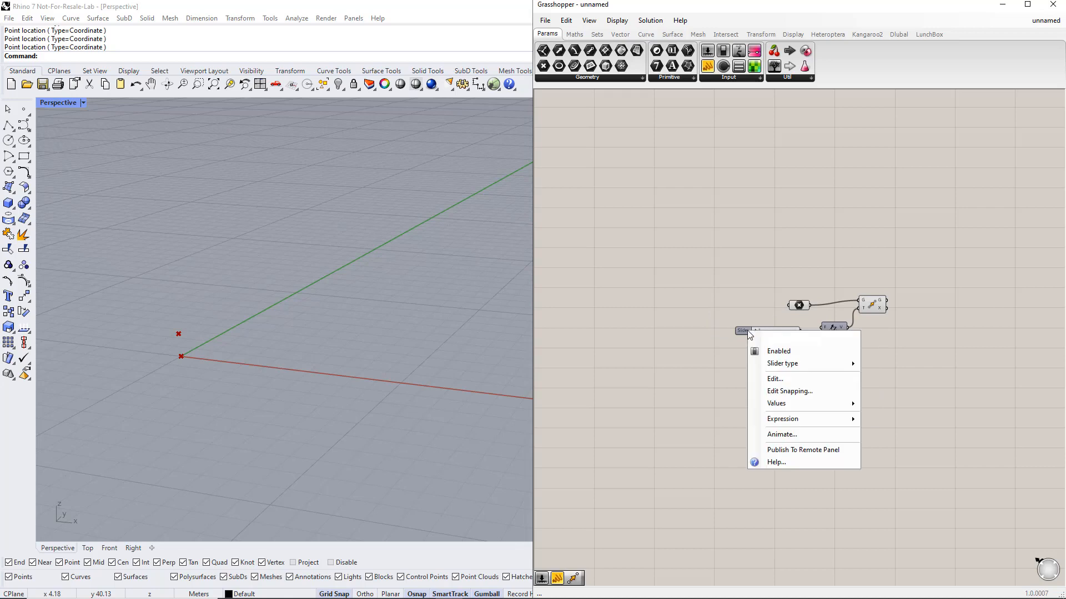
type("Height")
key("Return")
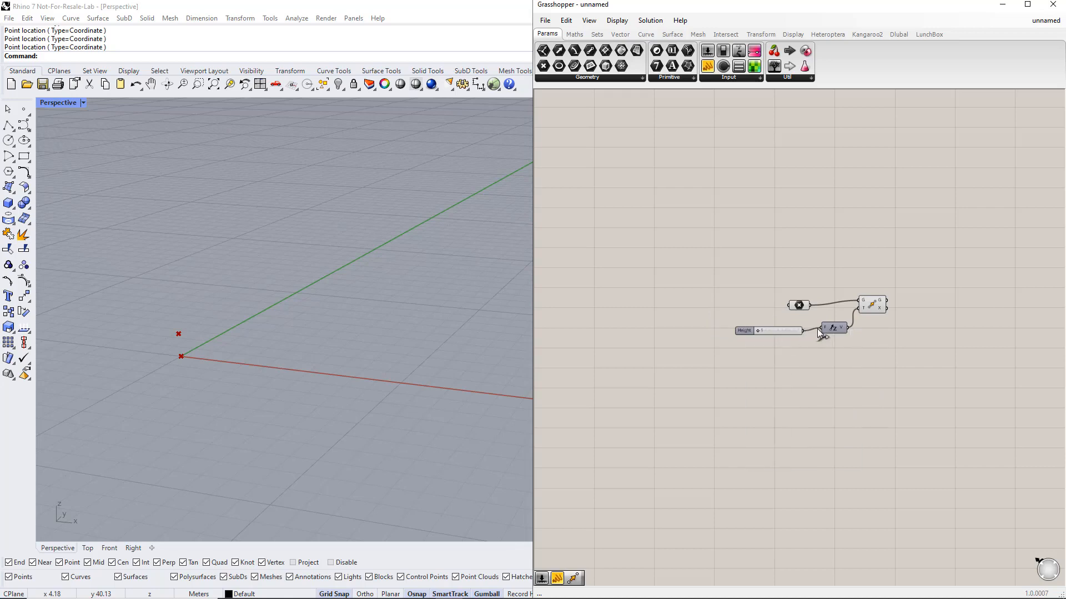
left_click_drag(759, 331, 767, 331)
Add a two-point Line component that joins the base point to the moved point as a vertical line
right_click_drag(924, 344, 873, 327)
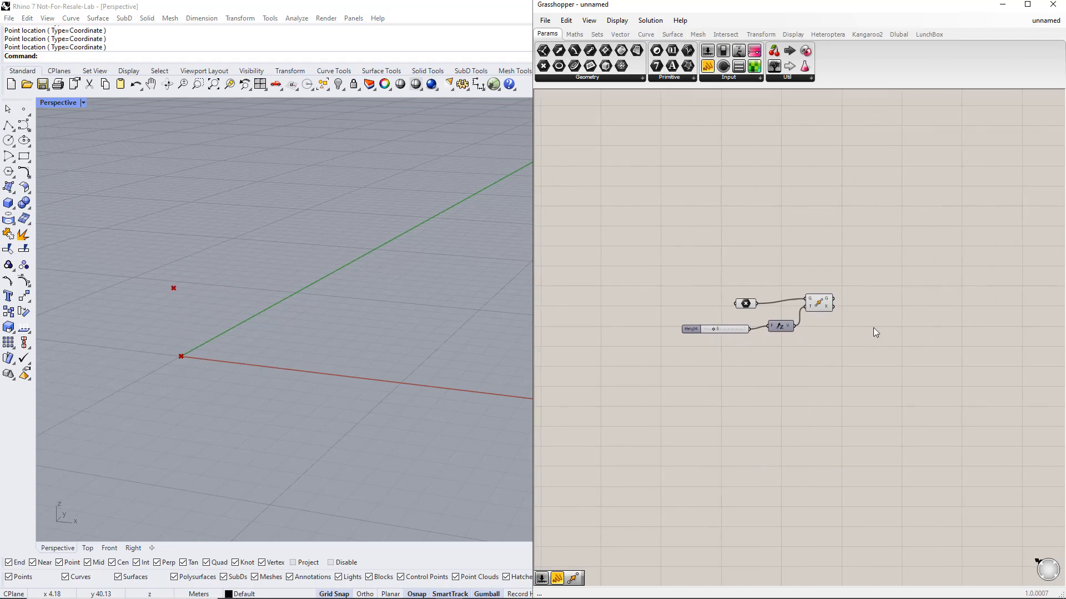
double_click(883, 277)
type("line")
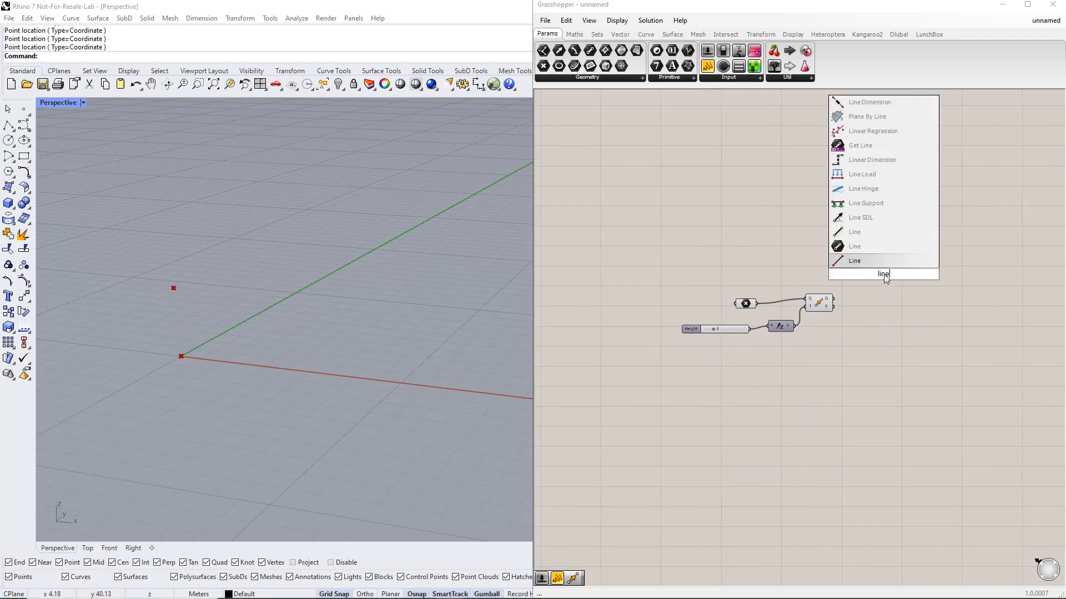
left_click(874, 236)
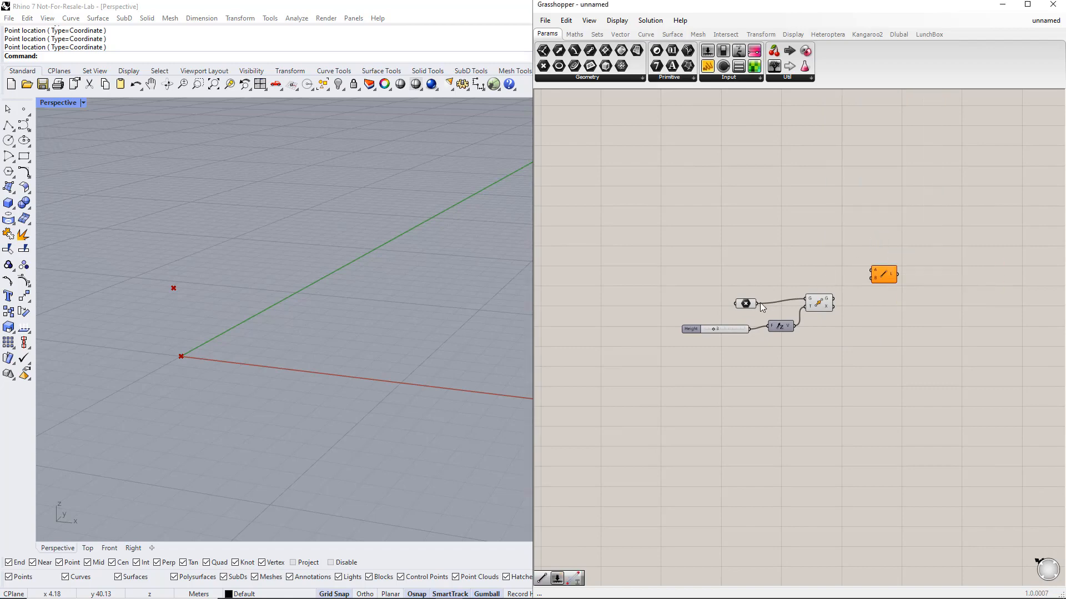
left_click_drag(757, 303, 870, 271)
left_click_drag(834, 306, 870, 278)
left_click(891, 277)
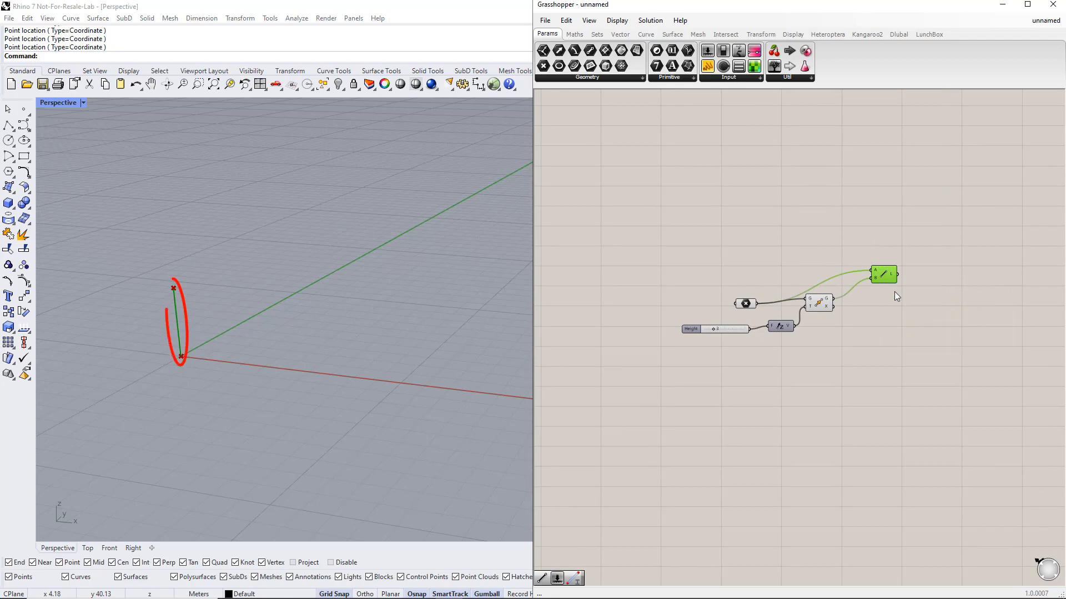
left_click(934, 312)
Add a second Move component with the line as geometry and a Unit X vector as translation
right_click_drag(935, 313, 886, 310)
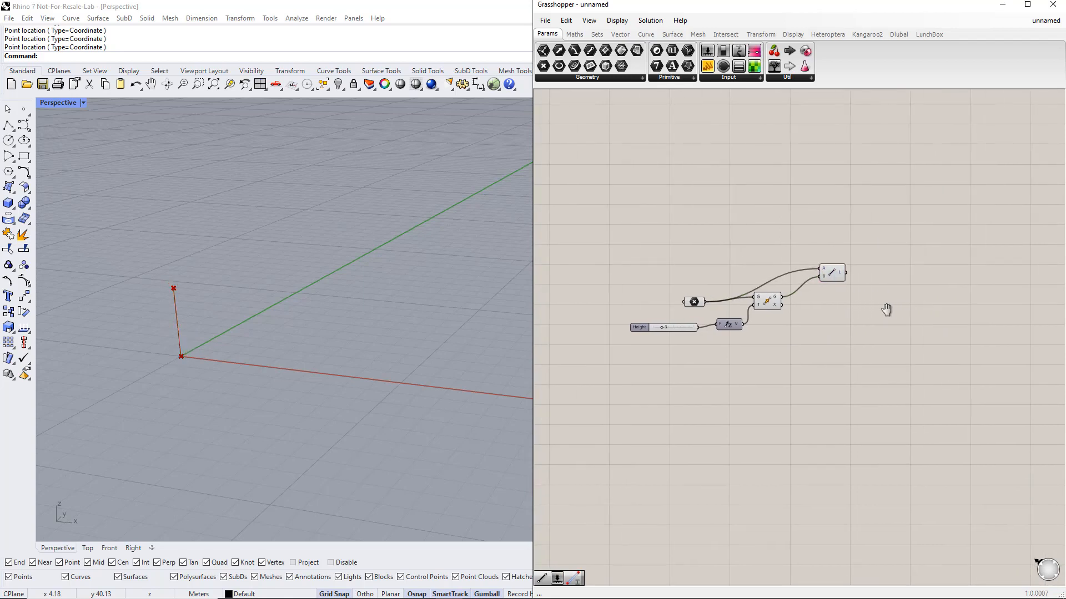
double_click(914, 262)
type("move")
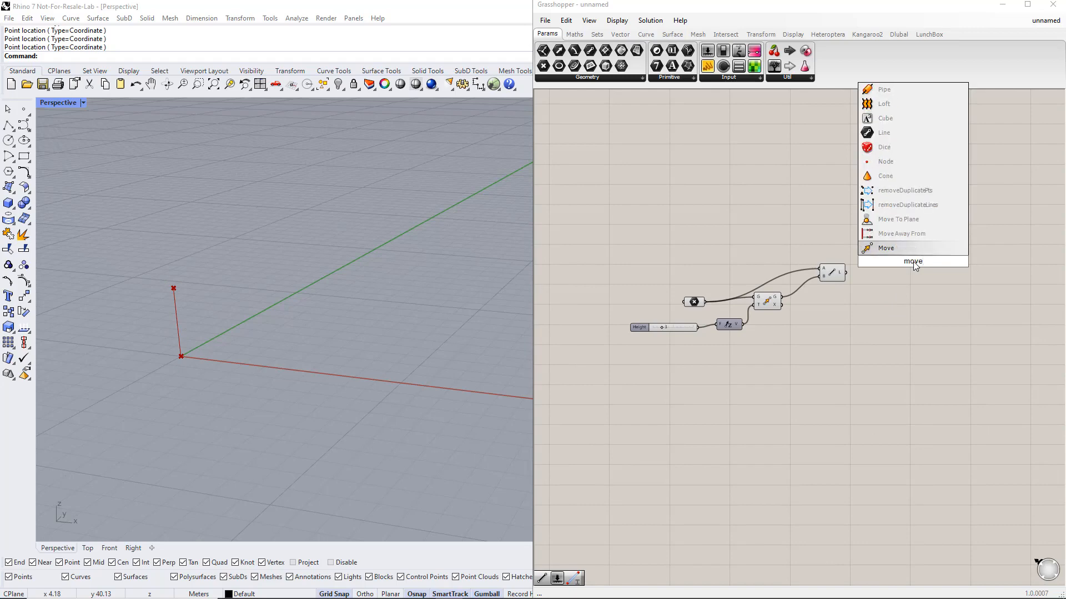
key("Return")
double_click(849, 251)
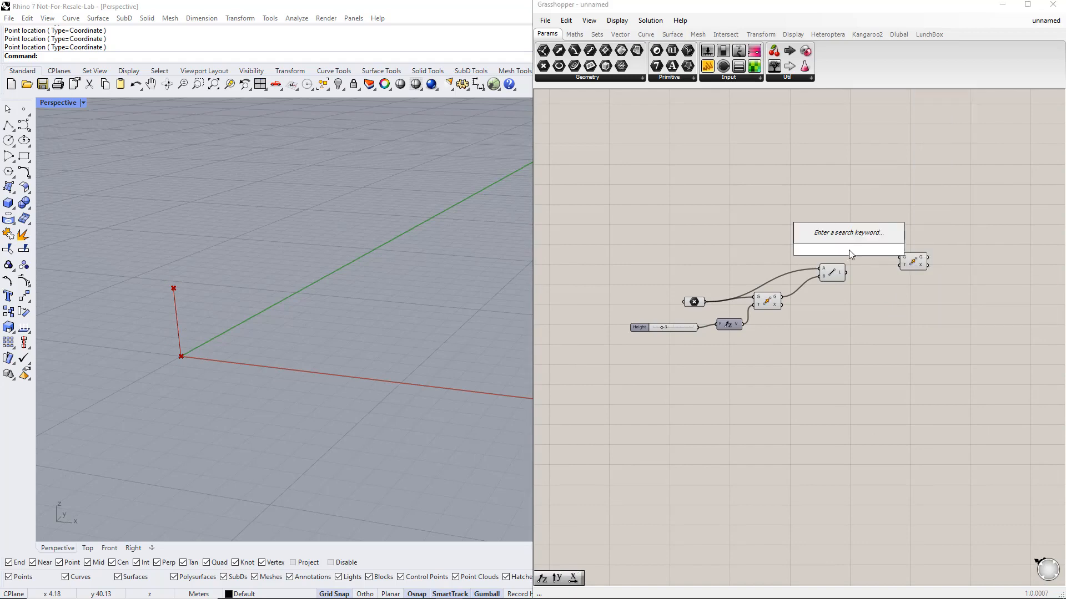
type("x")
key("Return")
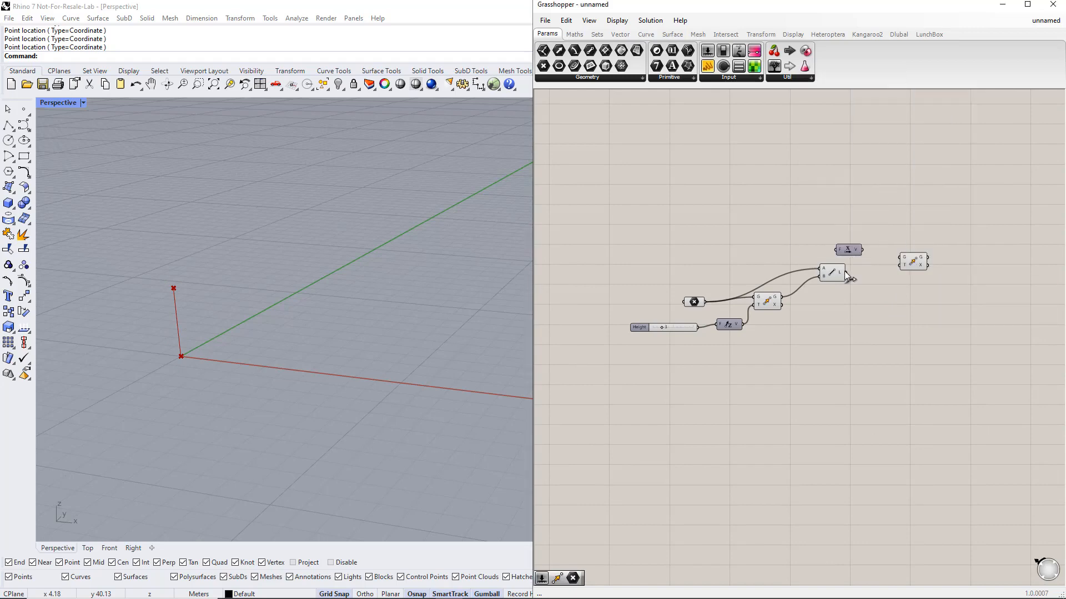
left_click_drag(846, 272, 883, 319)
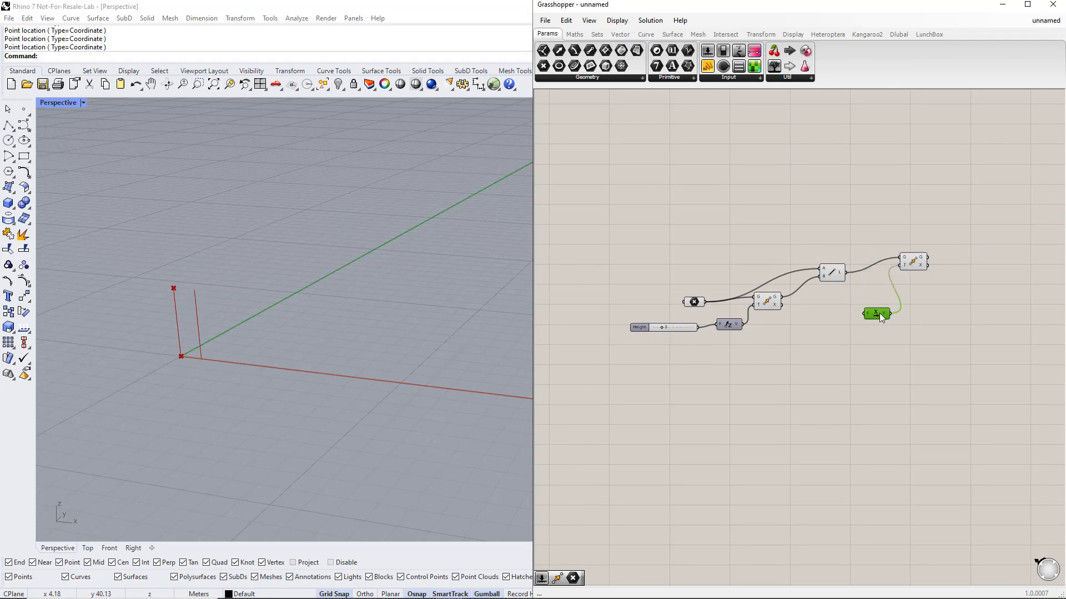
Create a 1 to 15 number slider named Length, connect it to the Unit X factor and set it to 4
left_click(811, 315)
double_click(811, 315)
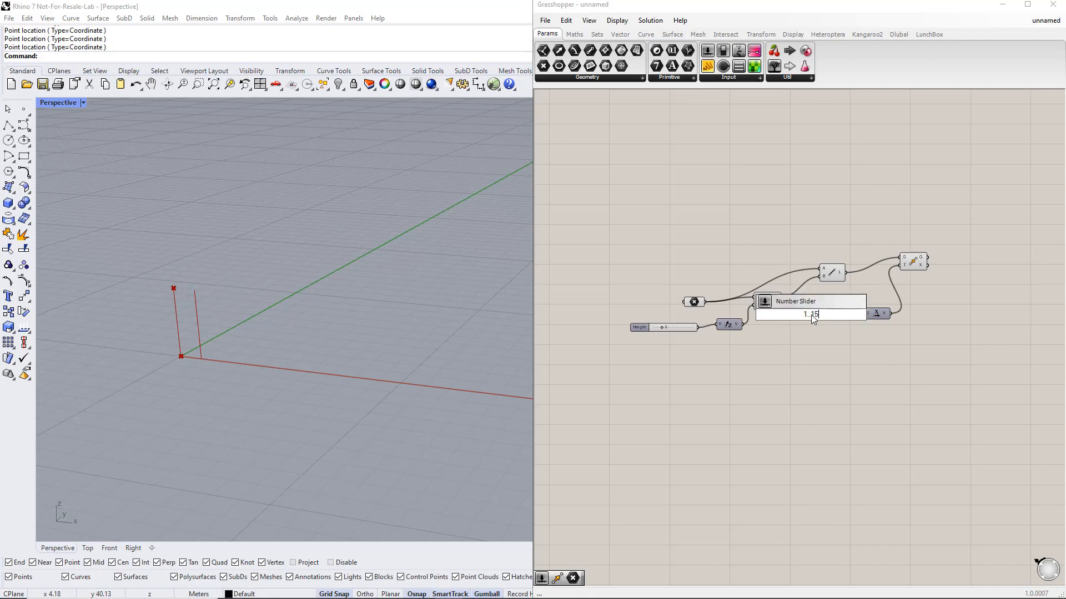
type("1..15")
key("Return")
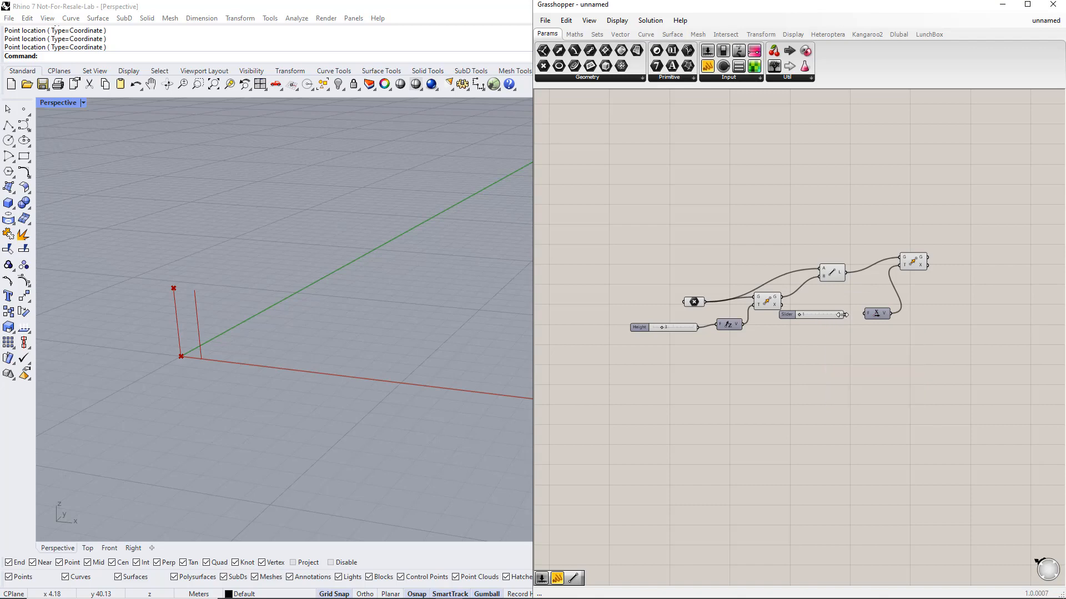
left_click_drag(802, 314, 812, 314)
right_click(795, 314)
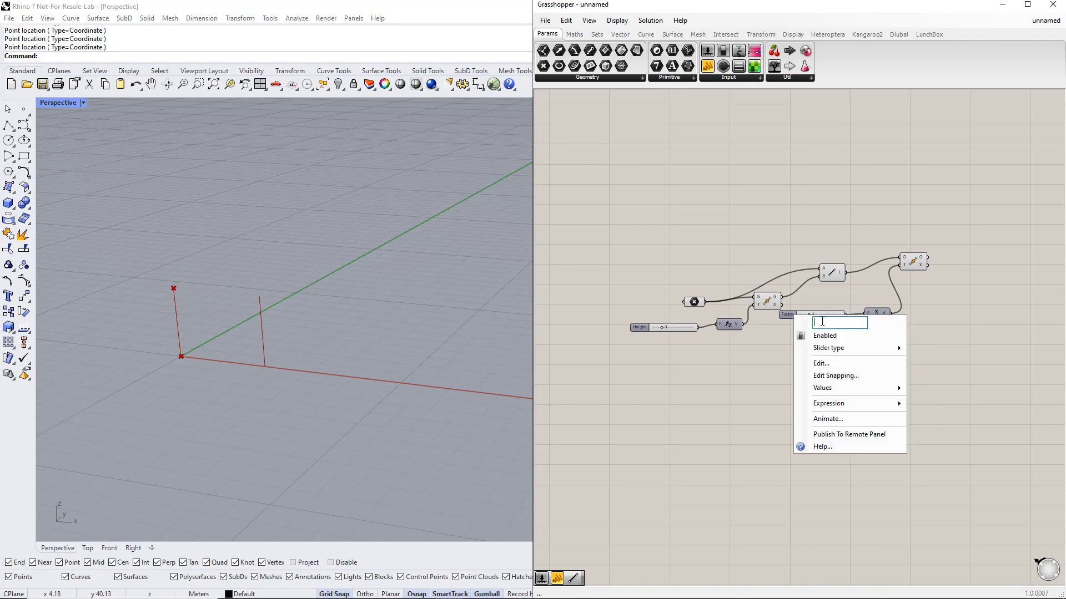
type("Length")
key("Return")
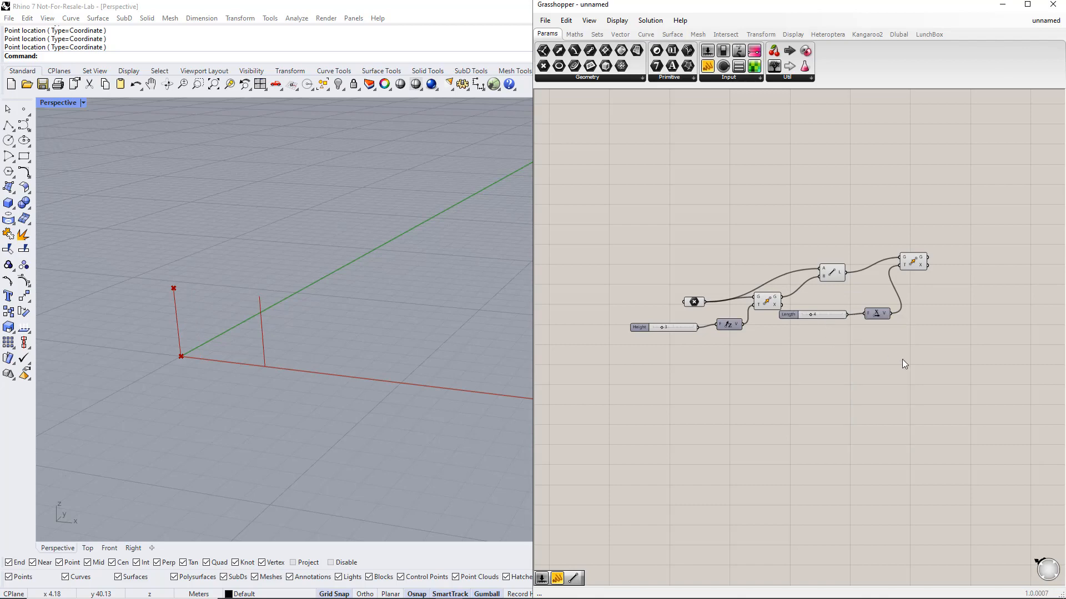
Duplicate the X-direction Move component twice, feeding the base point into one copy and the raised point into the other
right_click_drag(942, 307, 904, 295)
left_click_drag(884, 254, 891, 292)
left_click_drag(891, 292, 883, 347, "alt")
left_click_drag(667, 289, 871, 289)
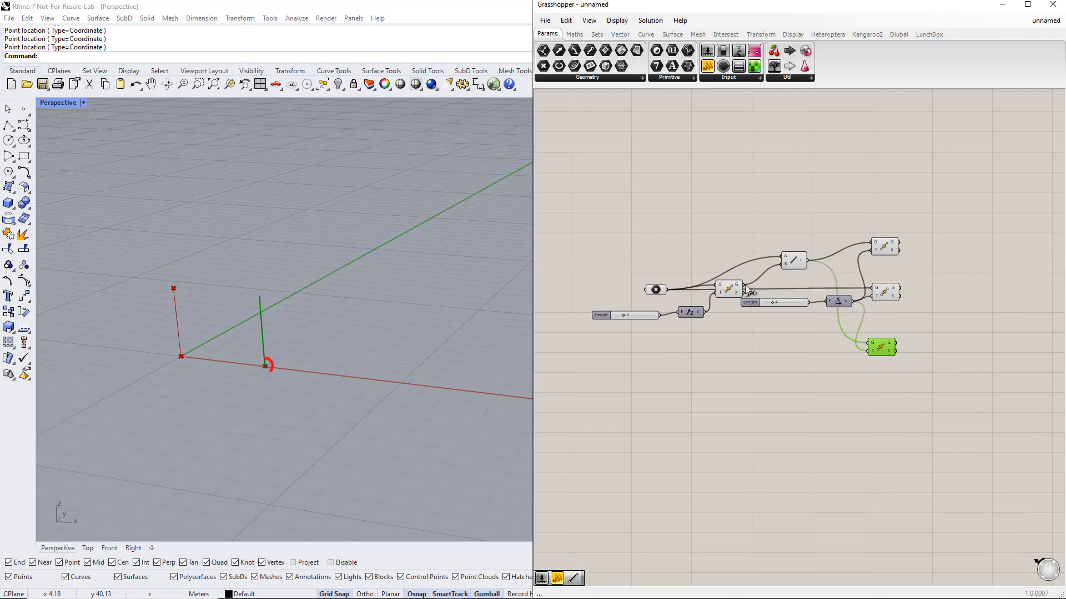
left_click_drag(744, 286, 868, 344)
left_click_drag(926, 370, 882, 232)
left_click(940, 287)
Add another Move component with the vertical line as geometry and a Unit Y vector as translation
right_click_drag(959, 303, 881, 309)
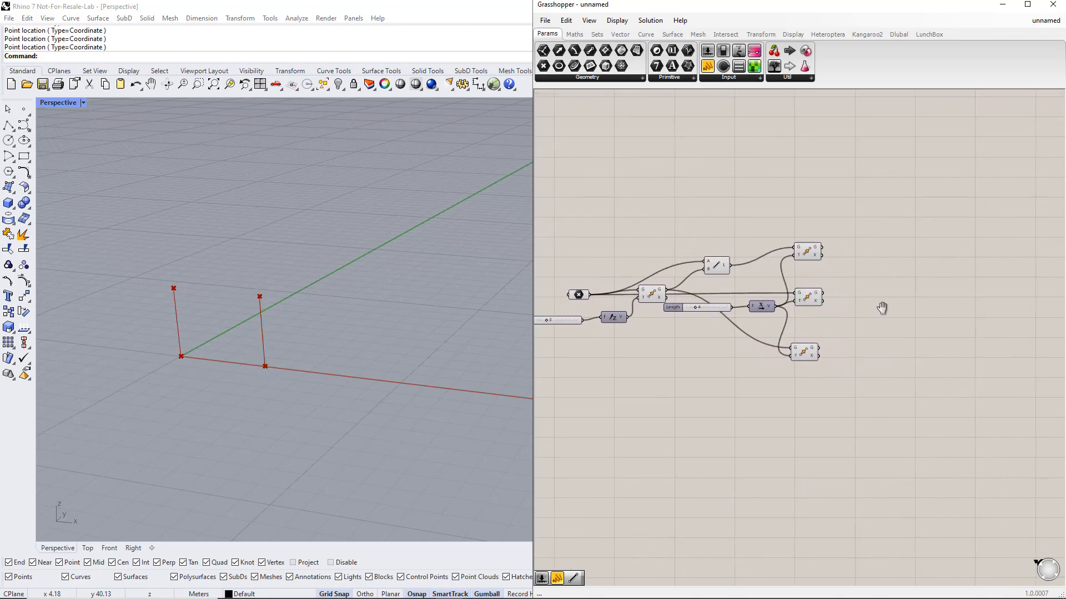
double_click(885, 221)
type("move")
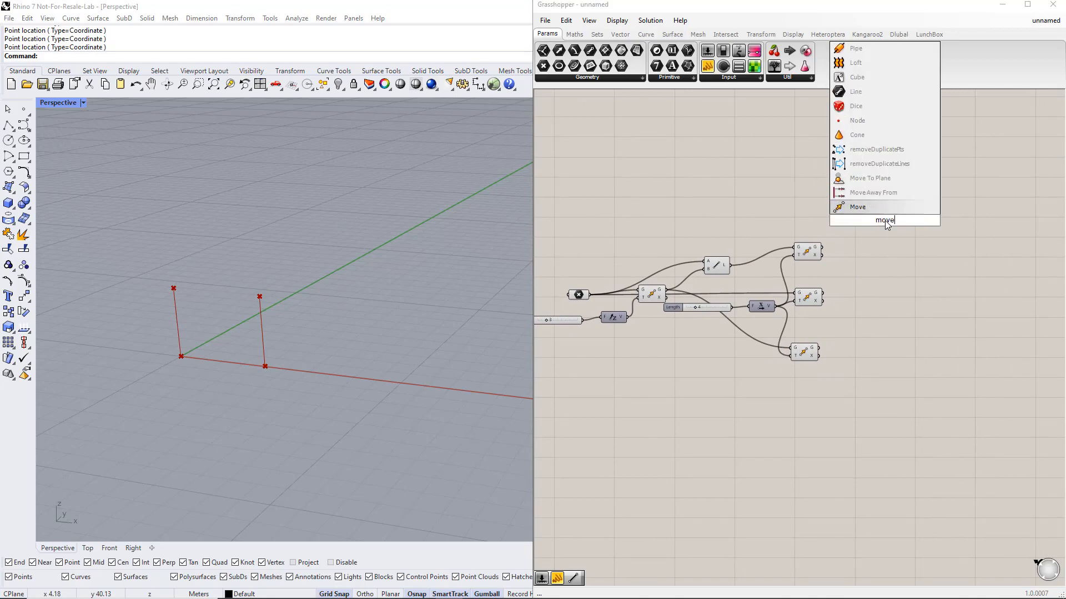
key("Return")
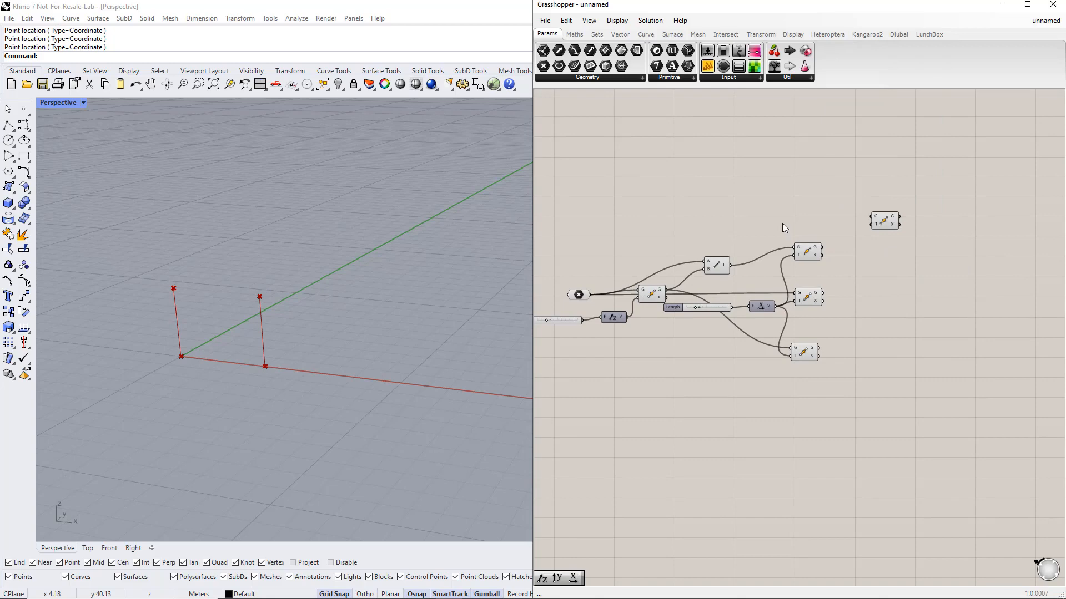
double_click(798, 219)
type("unit y")
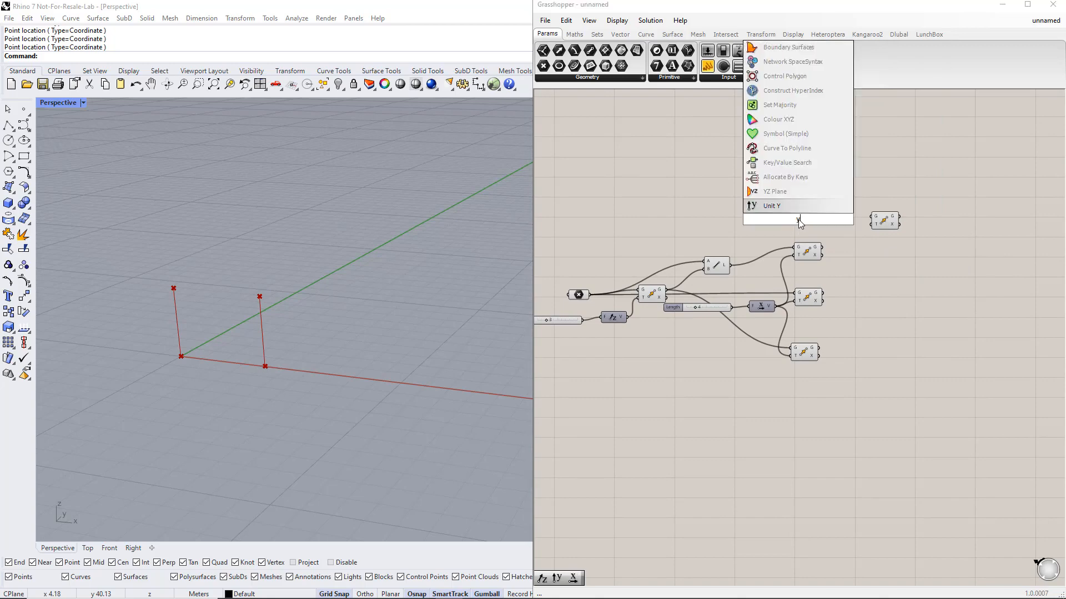
key("Return")
left_click_drag(811, 220, 869, 227)
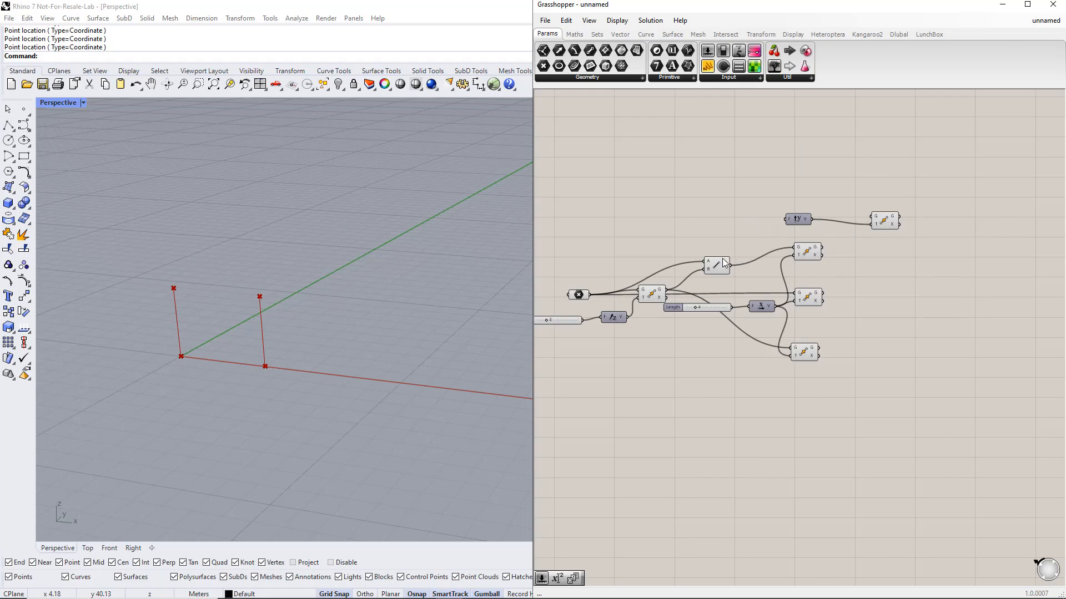
left_click_drag(730, 265, 870, 217)
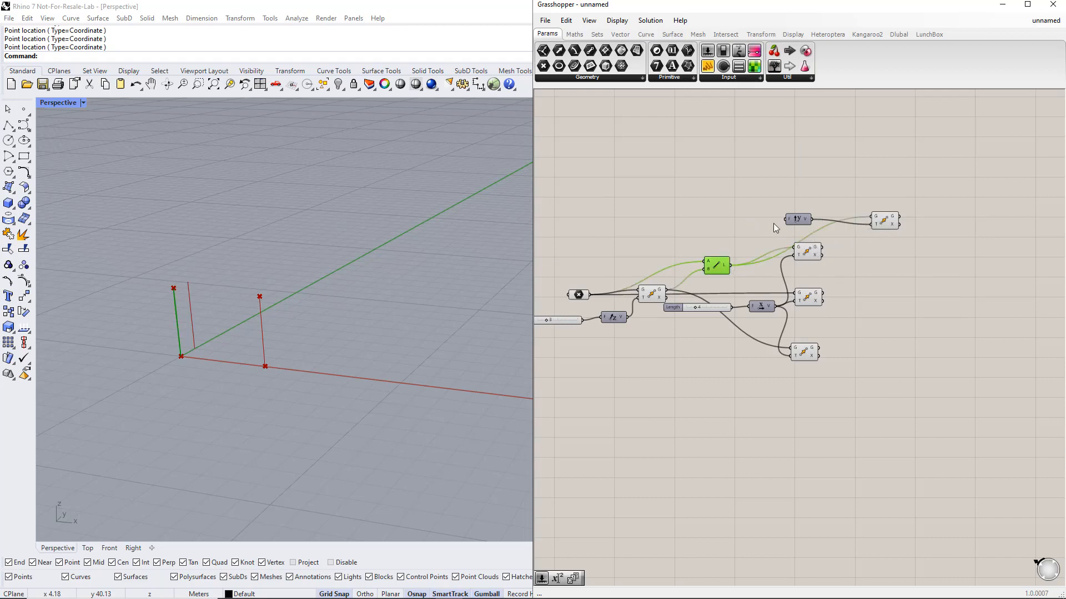
Create a 1 to 10 number slider named Width, connect it to the Unit Y factor and set it to 3
double_click(732, 218)
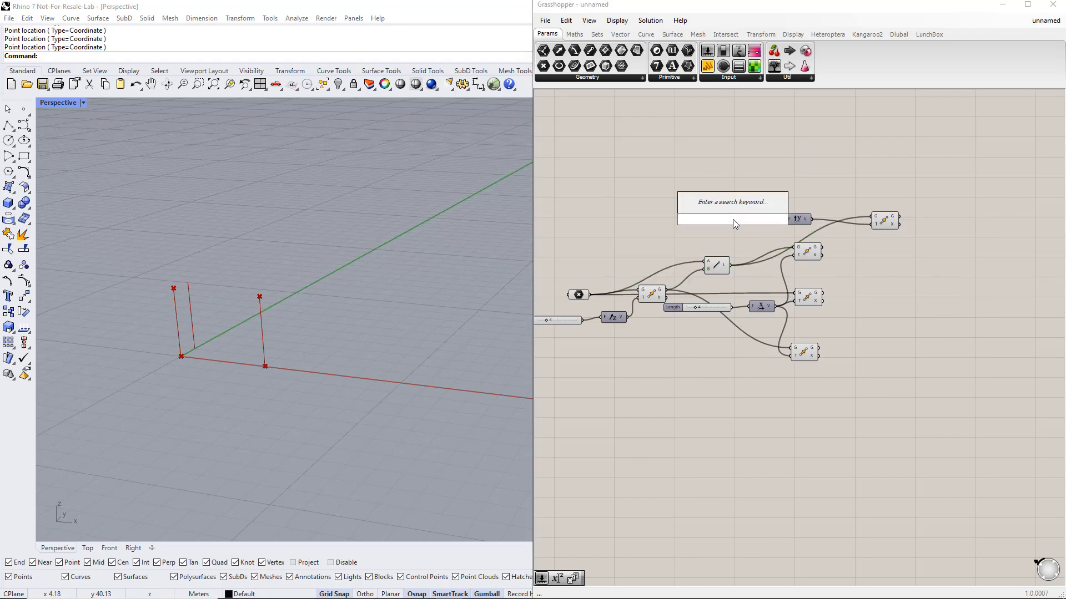
type("1..10")
key("Return")
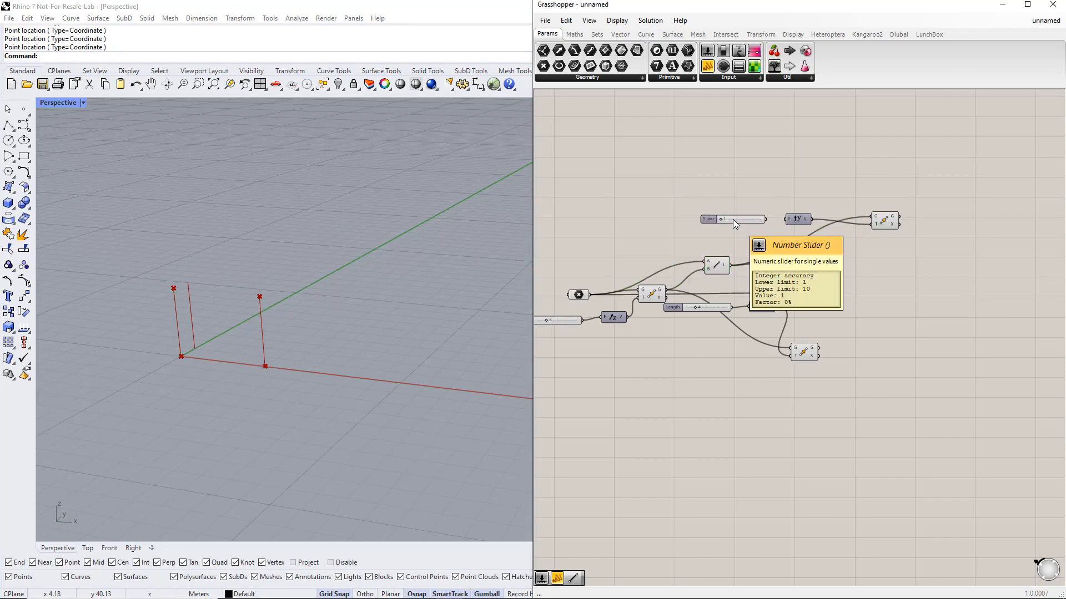
right_click(712, 218)
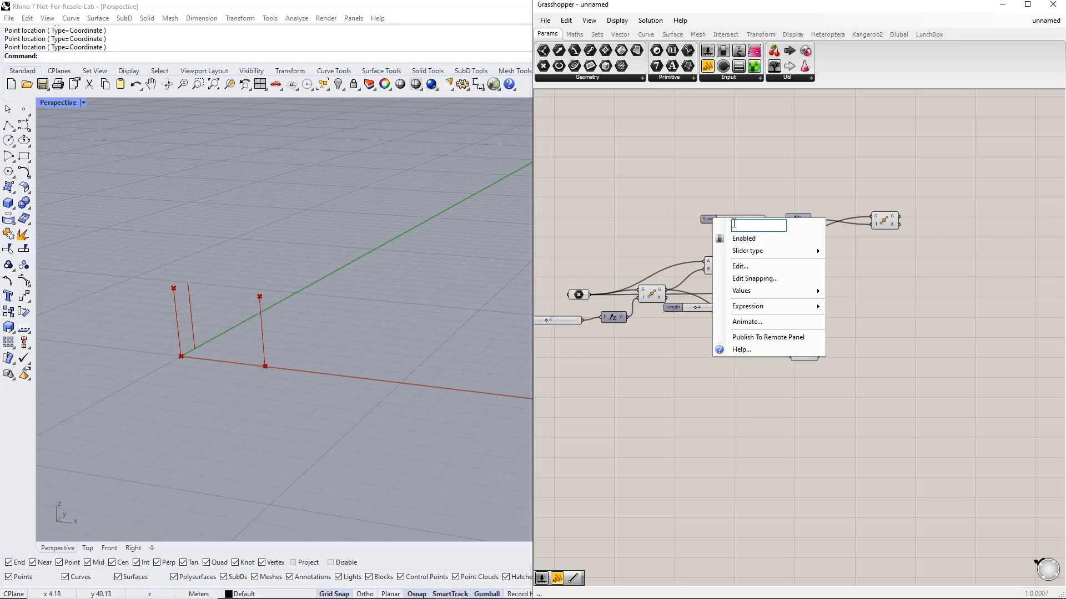
type("Width")
key("Return")
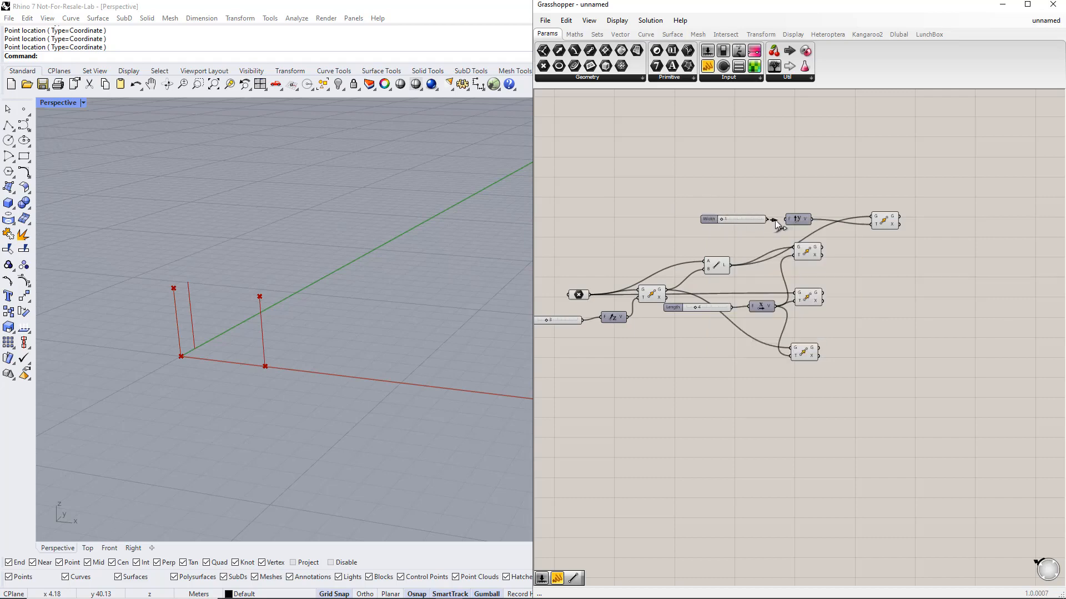
left_click_drag(721, 219, 731, 219)
right_click_drag(905, 274, 895, 252)
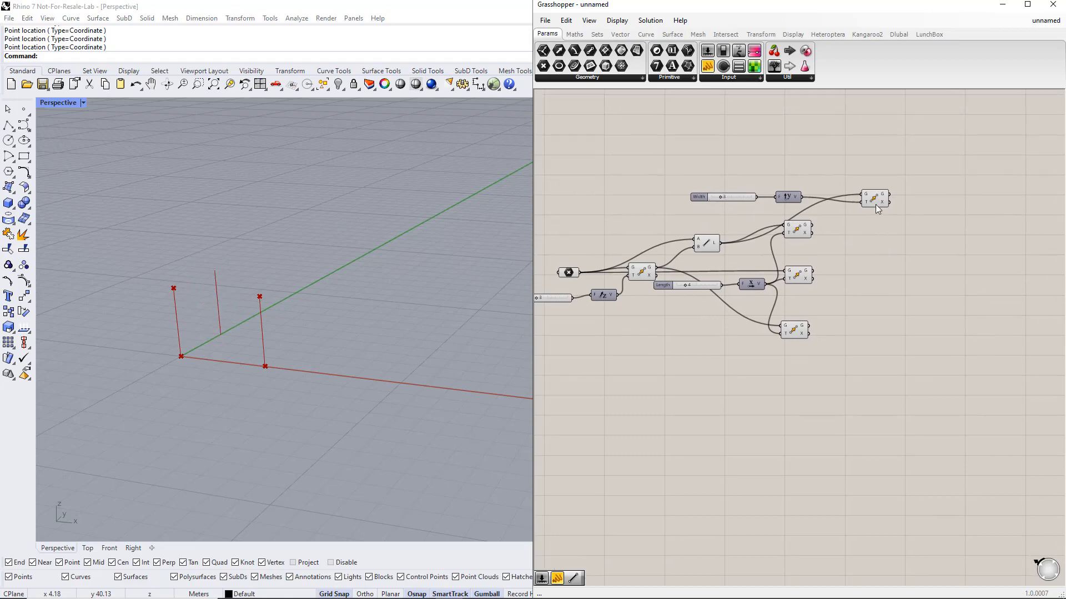
Duplicate the Y-direction Move component five times, feeding in the base point, raised point, X-moved line, X-moved base point and X-moved raised point
left_click_drag(877, 200, 890, 222)
left_click(890, 184, "alt")
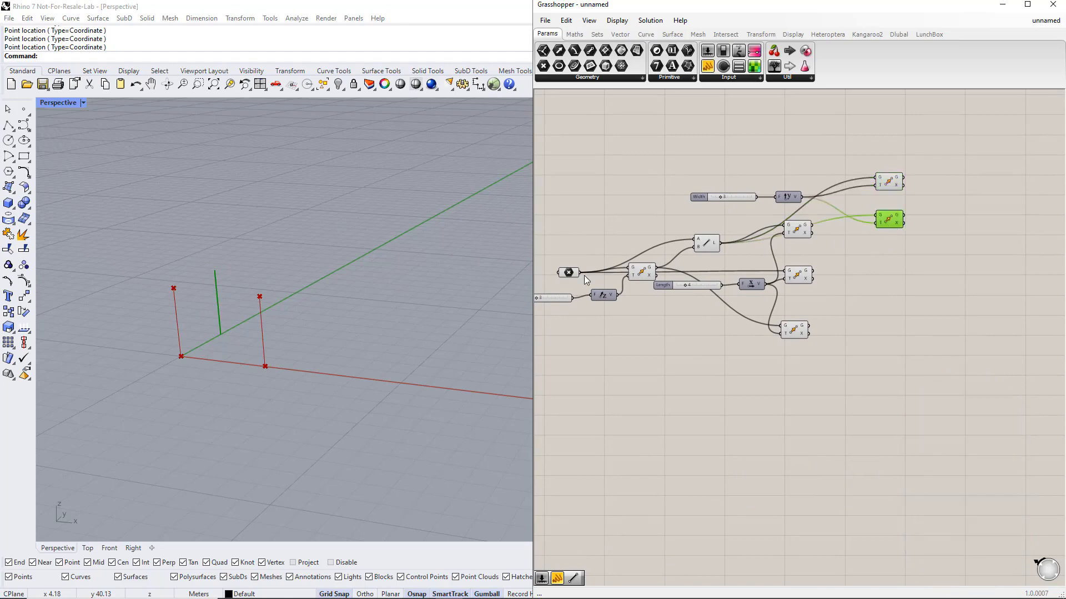
left_click_drag(629, 267, 888, 254)
left_click_drag(656, 269, 890, 299)
left_click_drag(817, 228, 888, 338)
left_click_drag(813, 271, 891, 384)
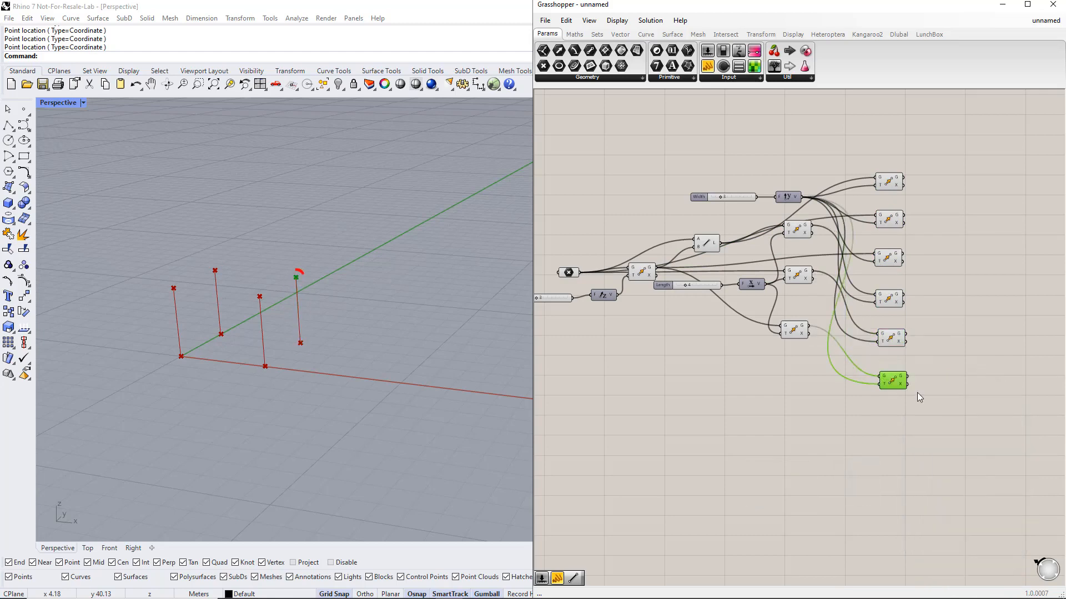
left_click_drag(947, 408, 895, 158)
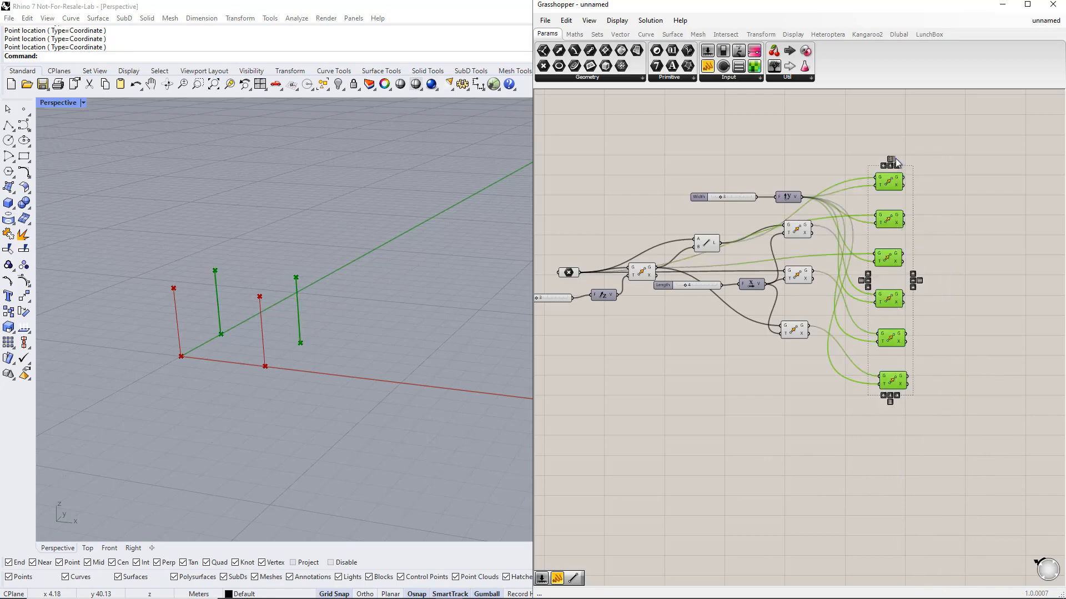
left_click(947, 287)
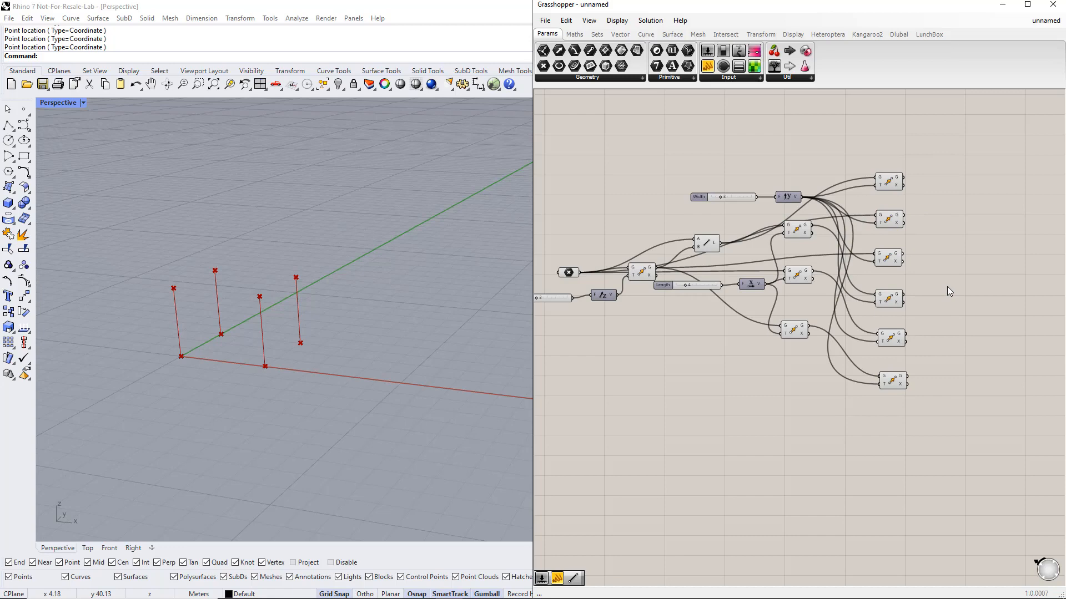
Add a Line component joining the raised point to the X-moved raised point as the first top edge
left_click(645, 270)
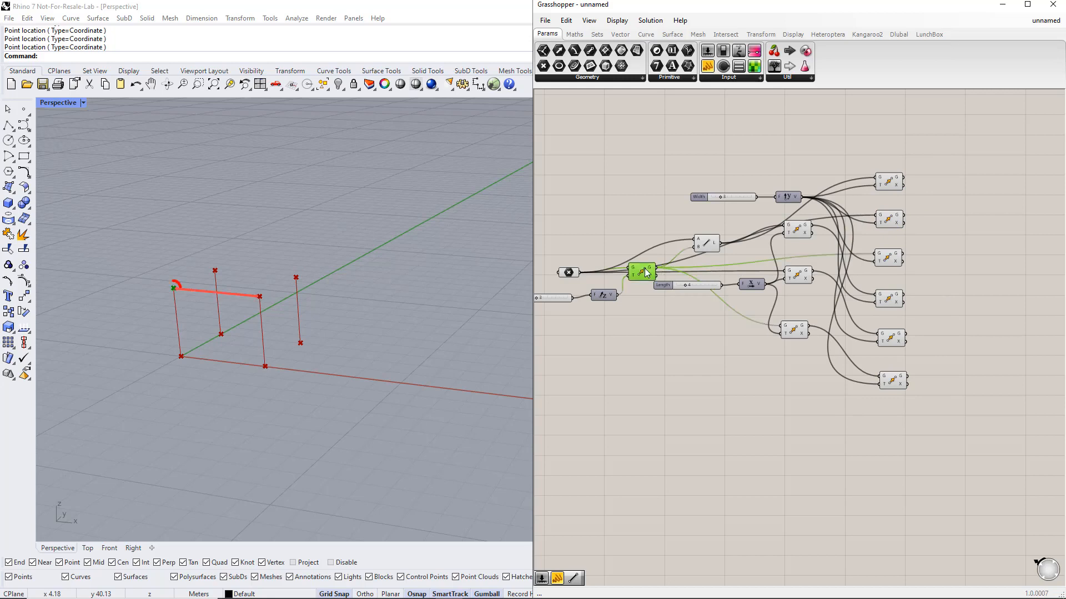
left_click(792, 331)
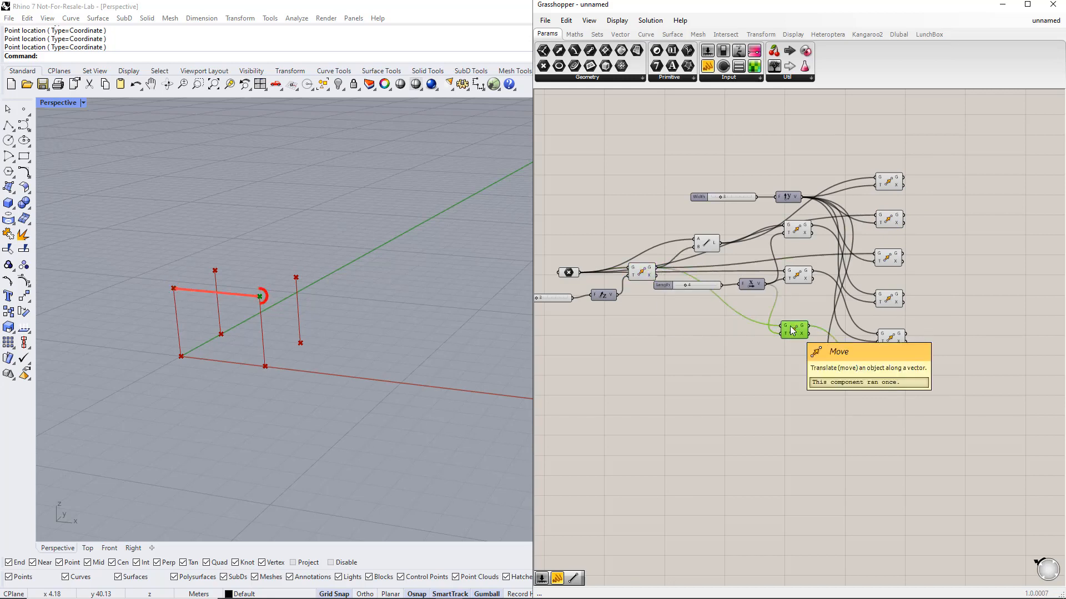
left_click(887, 259)
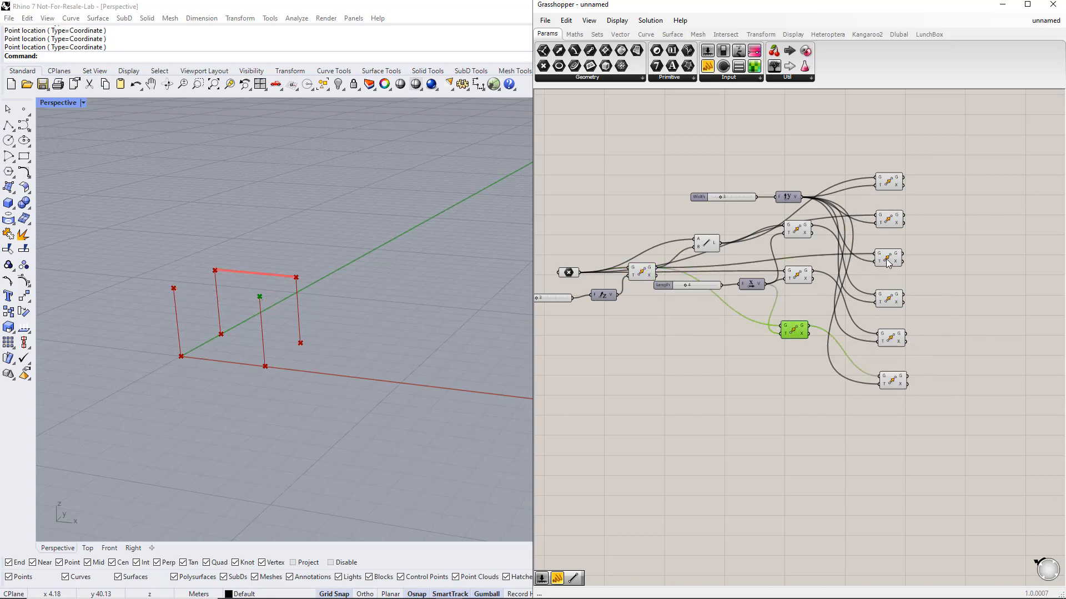
left_click(893, 381)
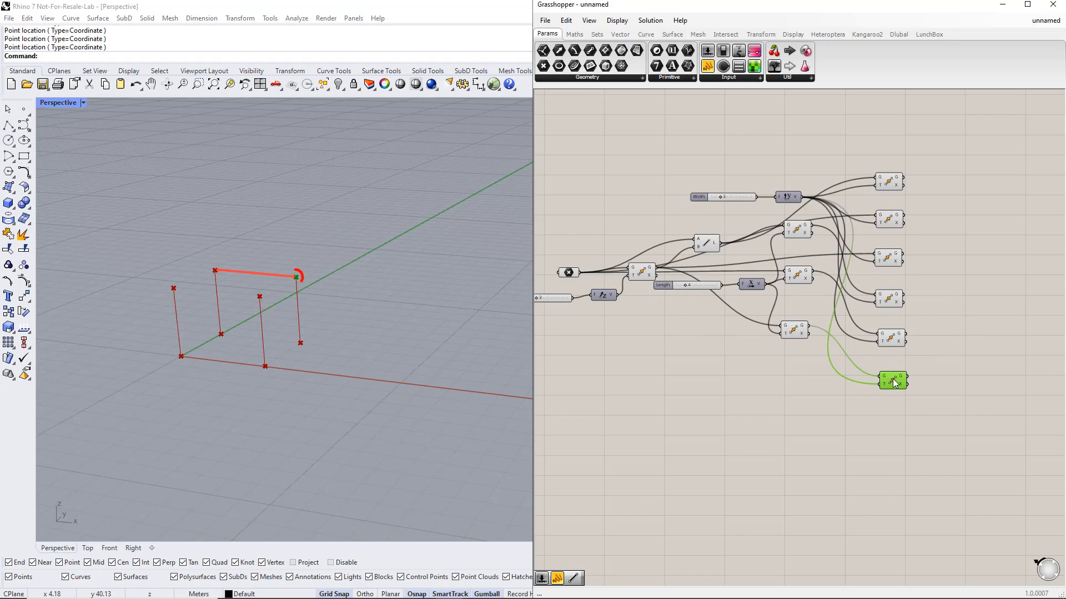
double_click(957, 251)
type("l")
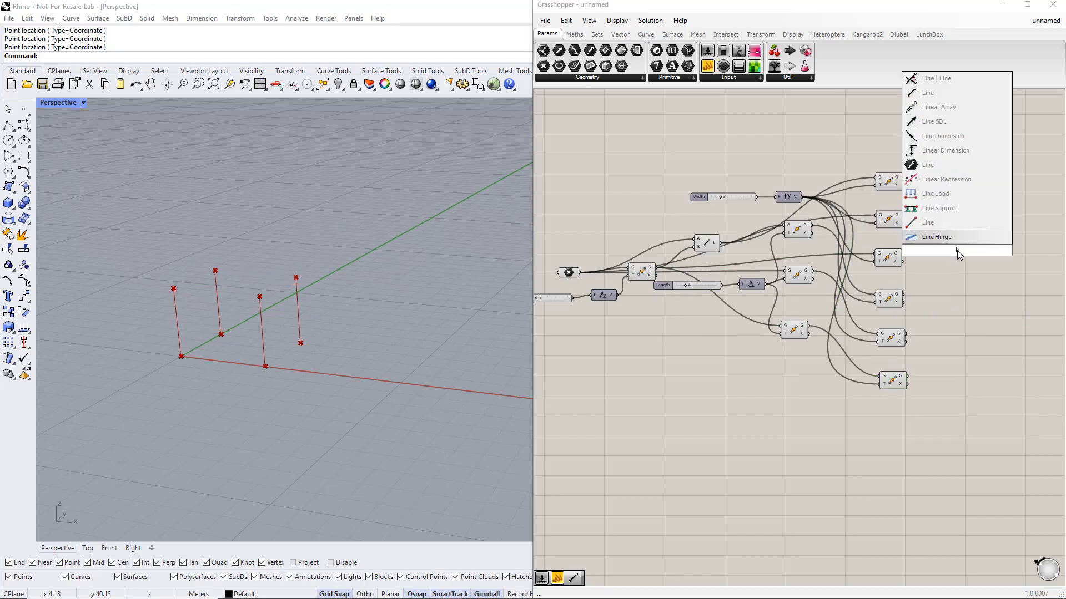
type("ine")
key("Return")
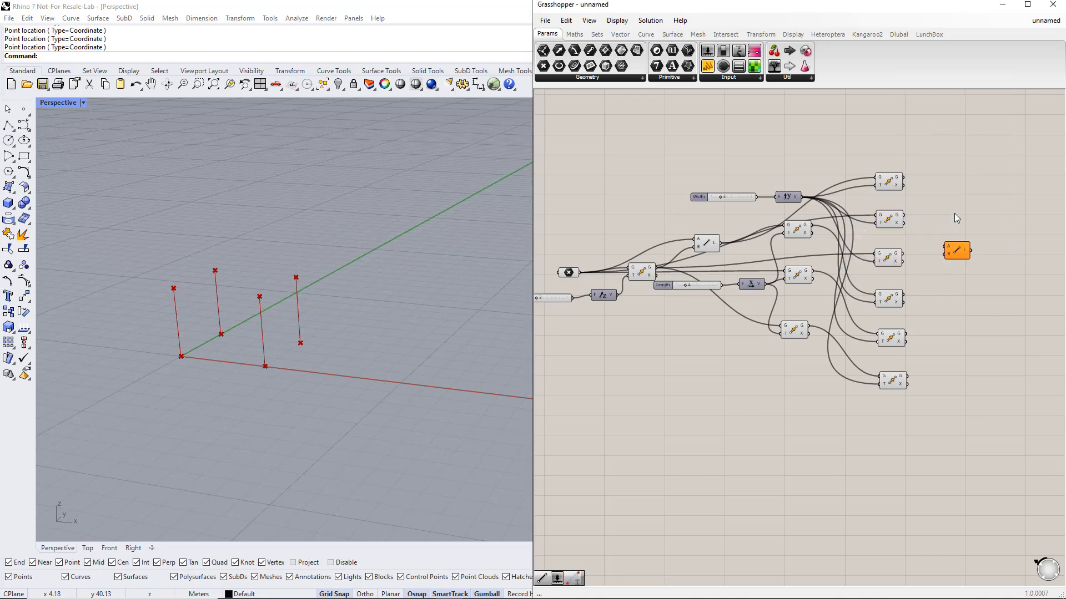
left_click_drag(656, 268, 942, 251)
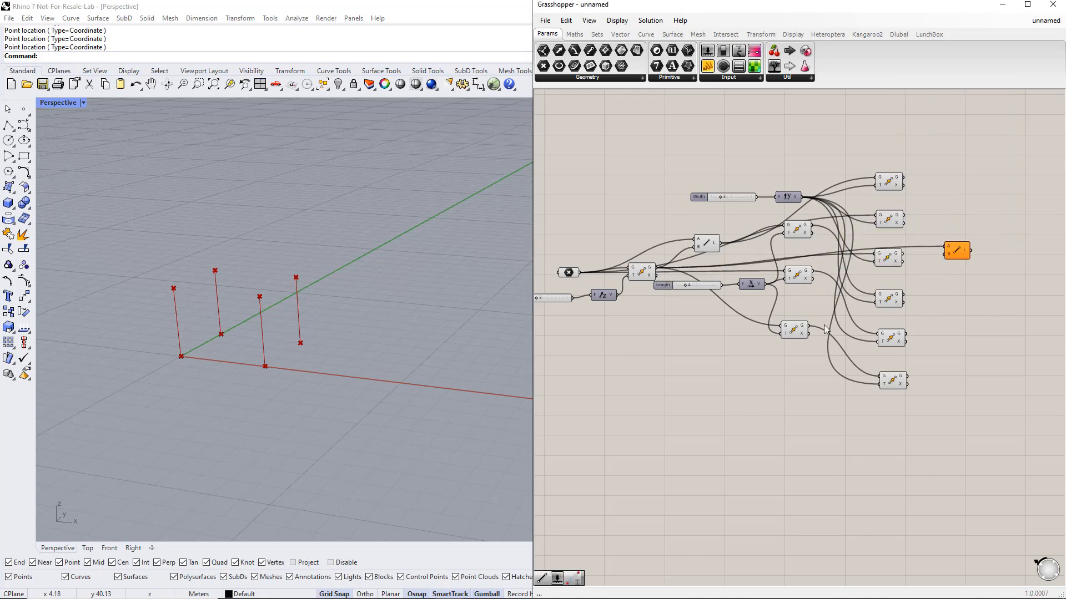
left_click_drag(810, 325, 942, 257)
Duplicate the top-edge Line component and connect the two Y-moved raised points as its start and end
left_click(958, 254)
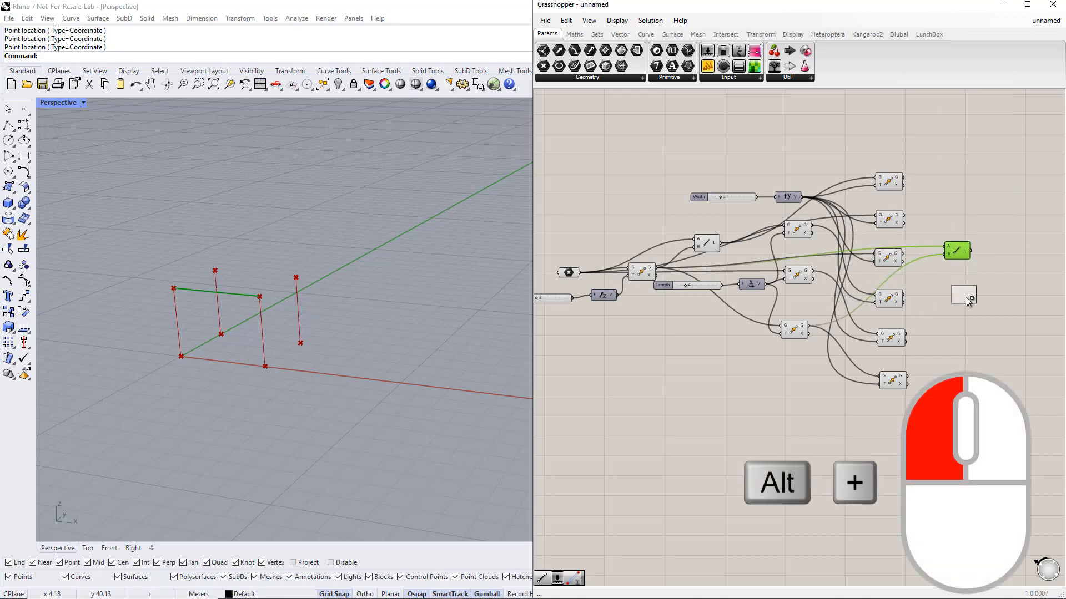
left_click_drag(967, 300, 967, 300, "alt")
left_click_drag(904, 255, 951, 290)
left_click_drag(908, 378, 951, 299)
left_click(999, 292)
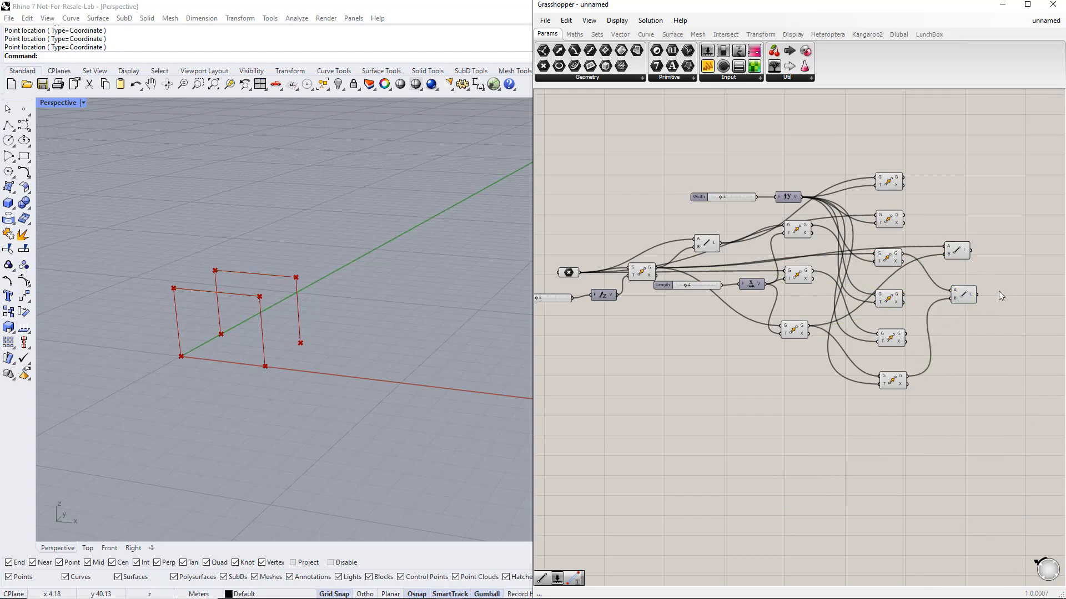
Add a Divide Curve component and feed it the first top-edge line as the curve
right_click_drag(999, 290, 950, 294)
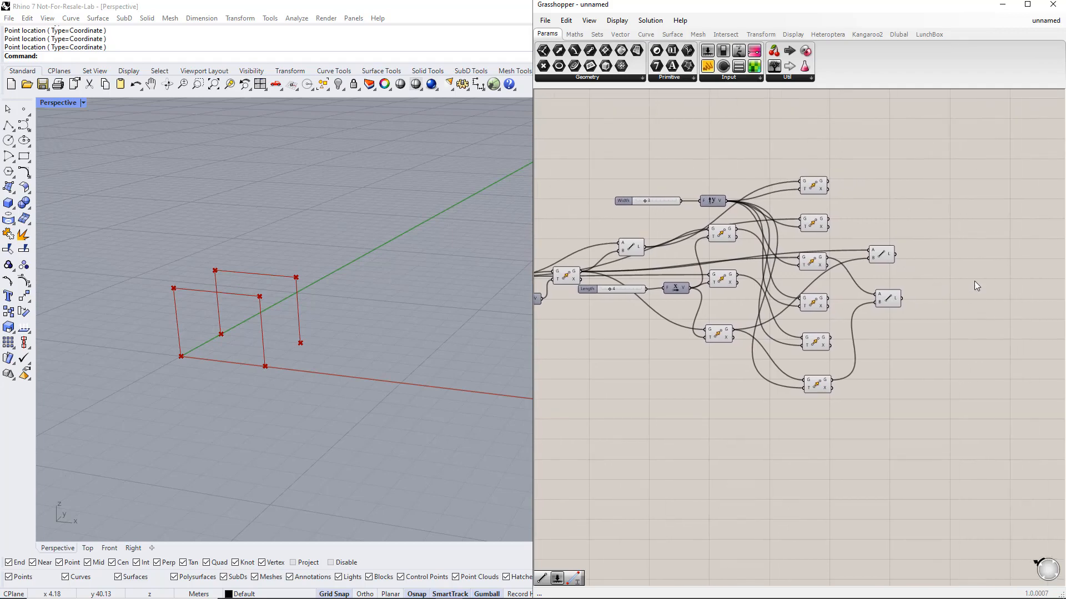
double_click(971, 278)
type("d")
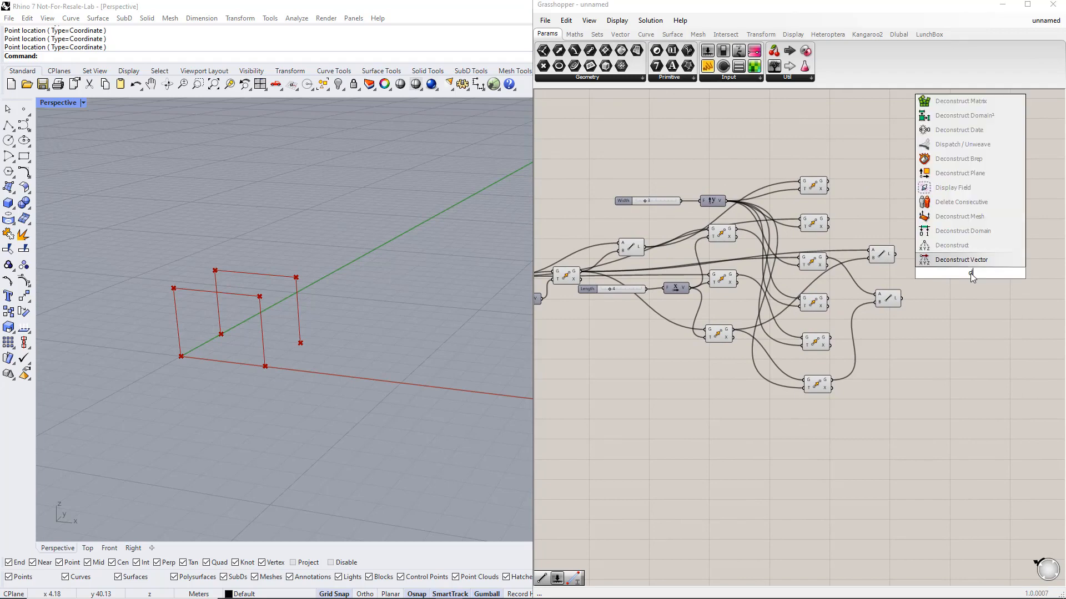
type("ivide curve")
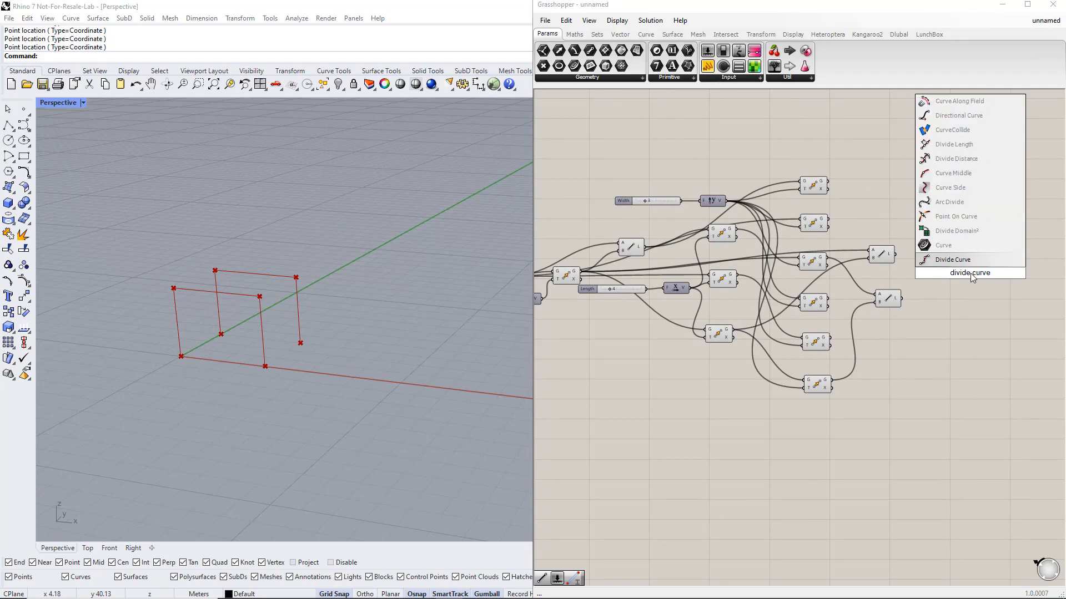
key("Return")
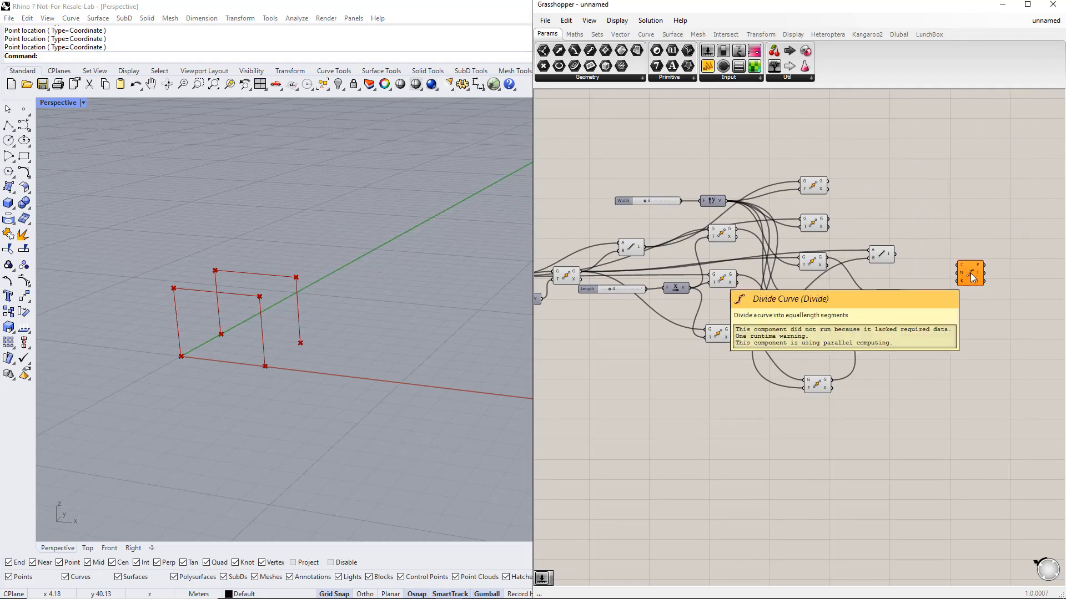
left_click_drag(970, 273, 973, 257)
left_click_drag(898, 255, 964, 251)
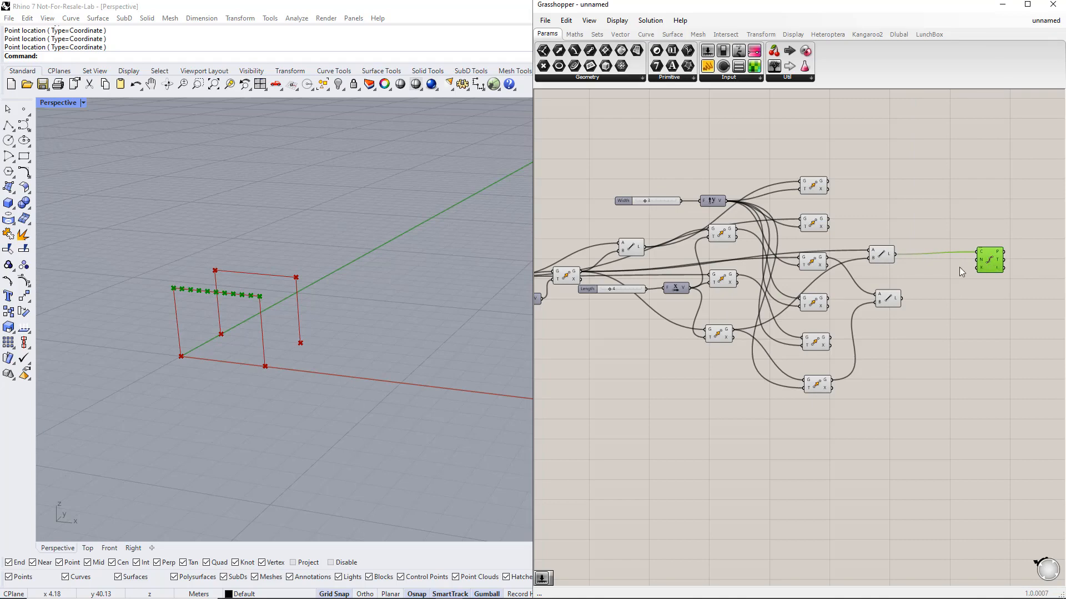
Create a 1 to 15 number slider, connect it to the Divide Curve count and name it Number of Segments
double_click(951, 268)
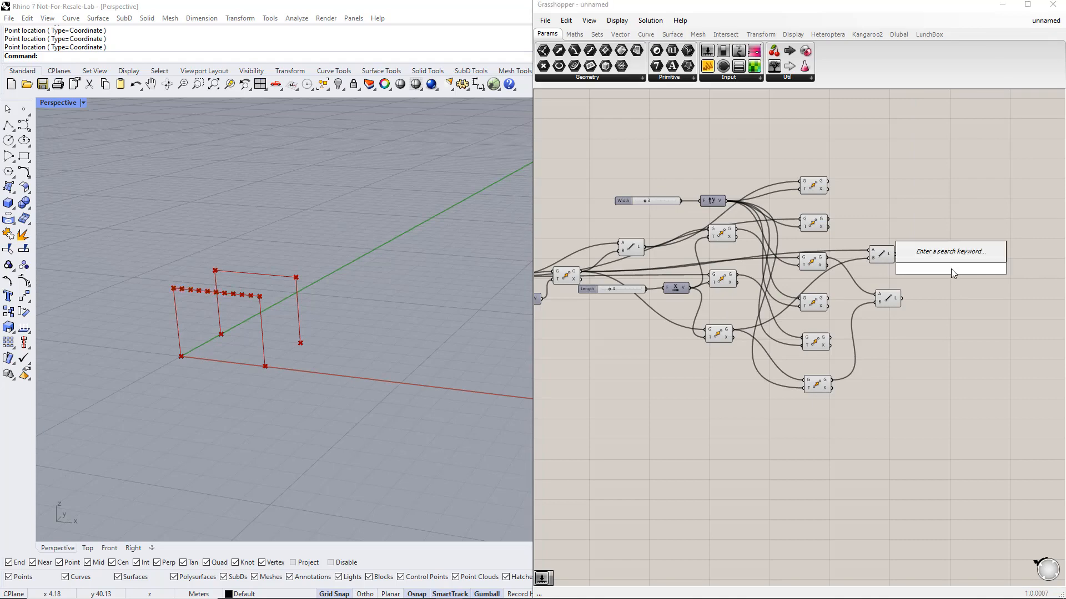
type("1..15")
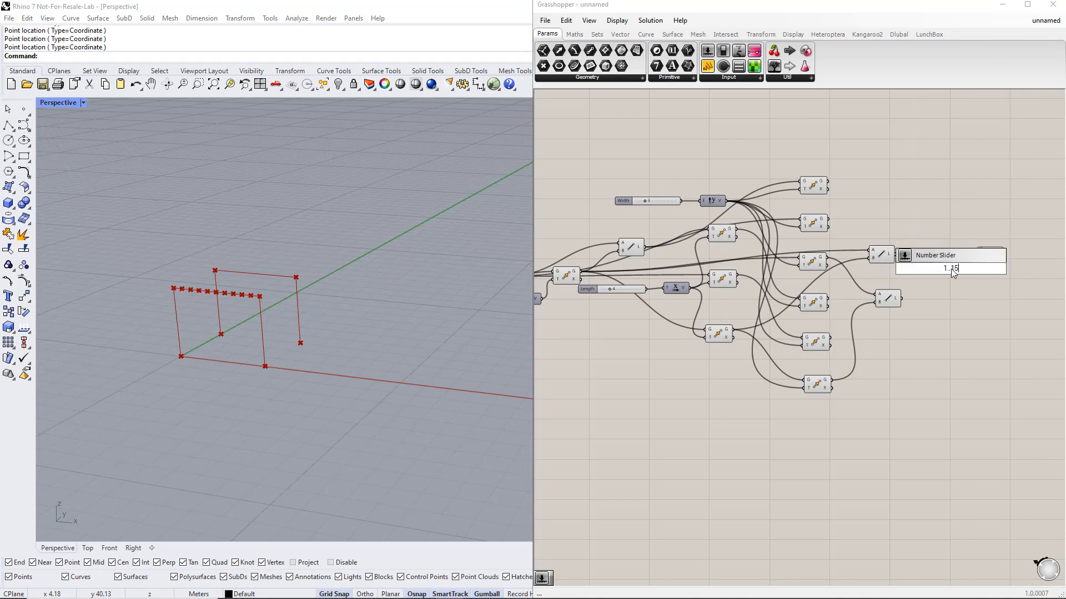
key("Return")
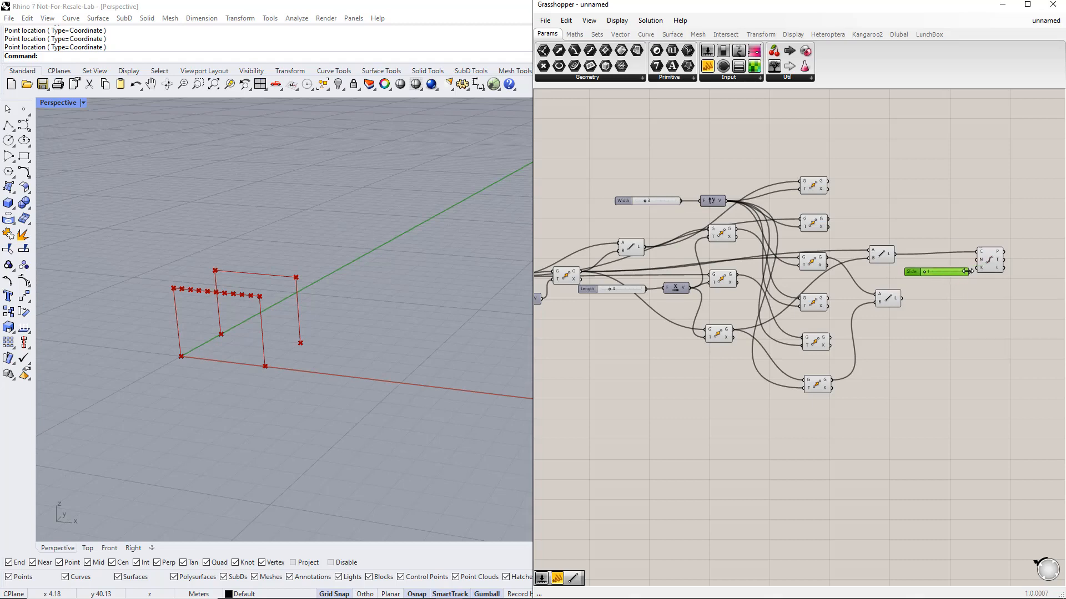
left_click_drag(973, 261, 977, 268)
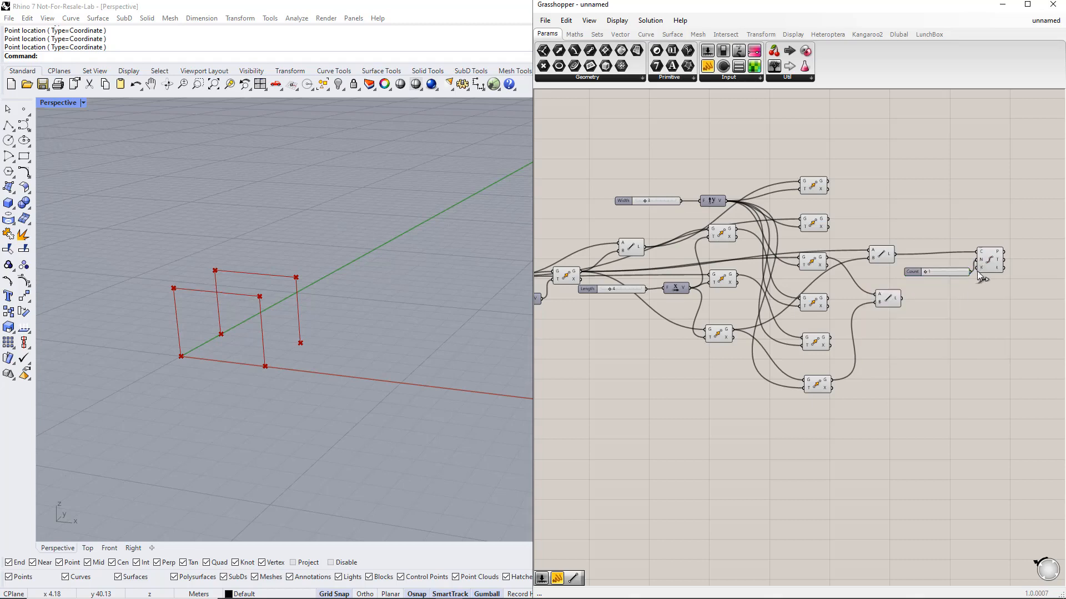
right_click(914, 272)
type("Num")
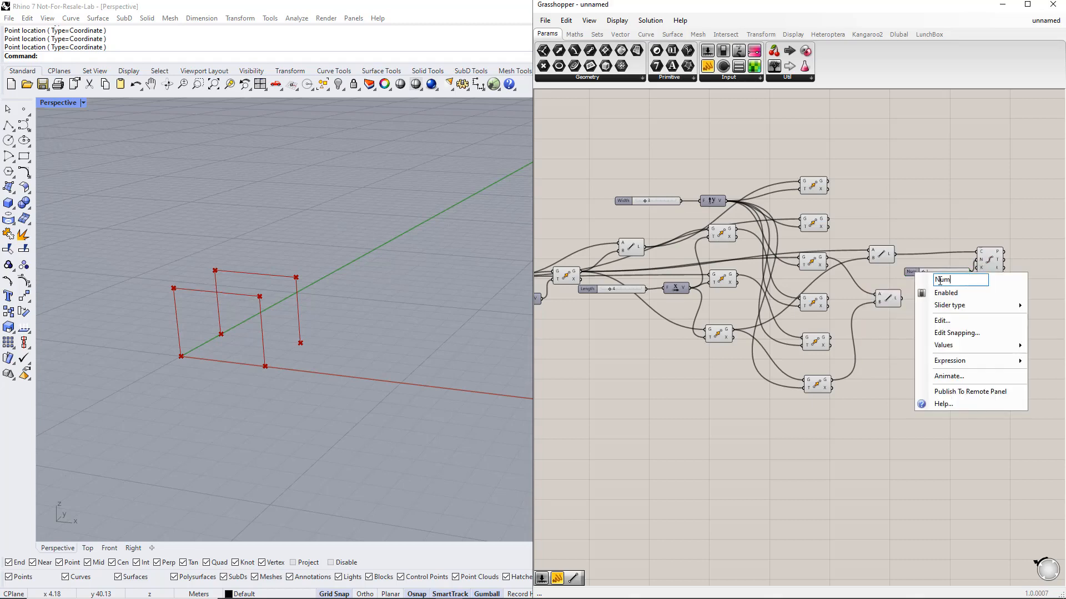
type("ber of Segments")
key("Return")
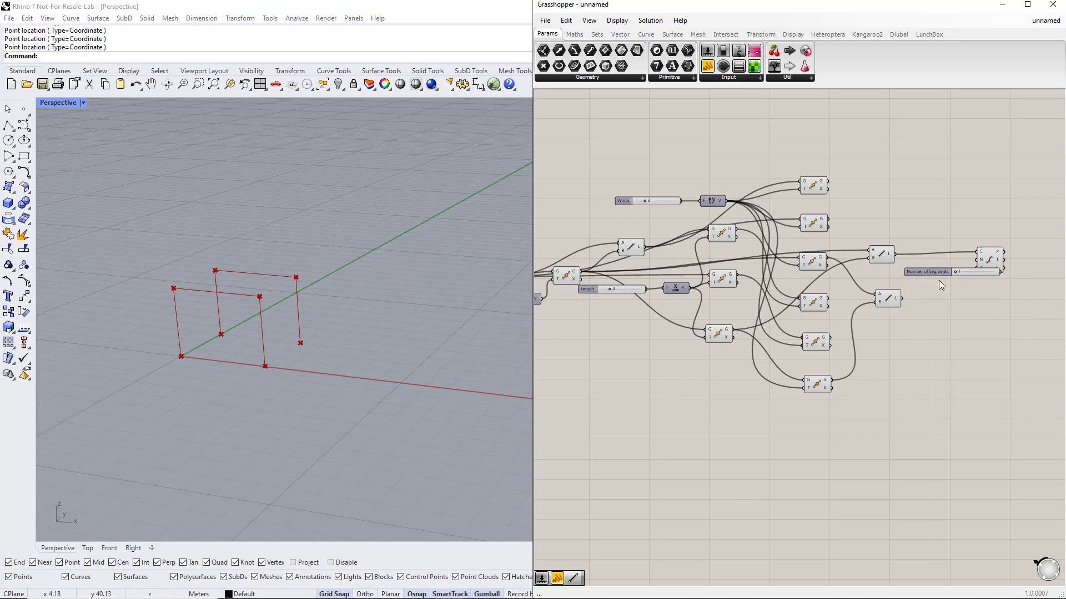
Duplicate the Divide Curve component for the second top-edge line, sharing the same Number of Segments slider
left_click_drag(981, 268, 922, 299)
left_click(1007, 332)
right_click_drag(1008, 332, 894, 266)
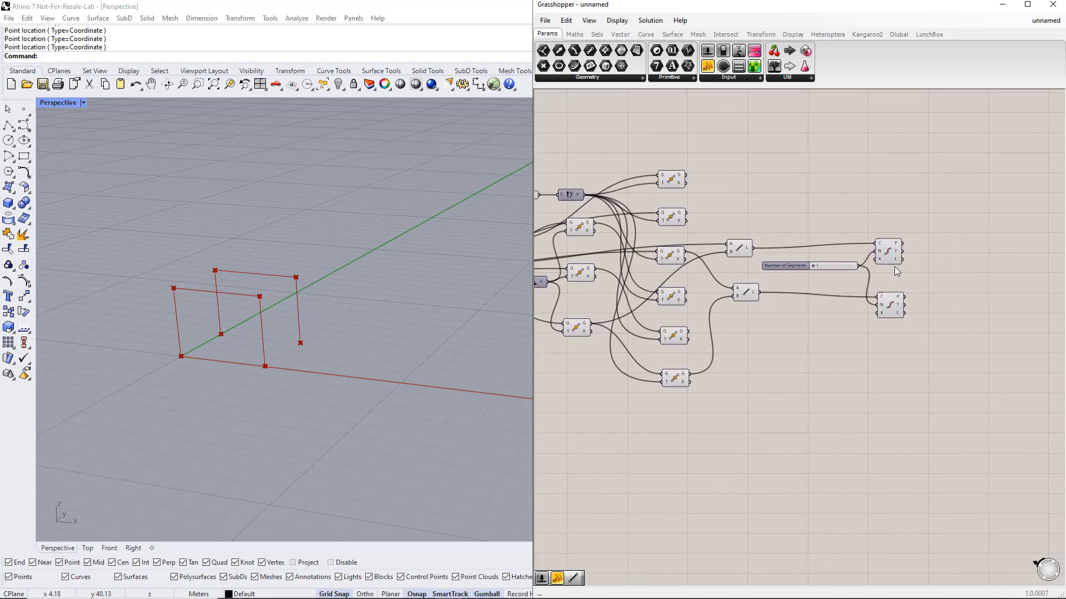
Reposition the first Divide Curve component slightly and set the Number of Segments slider to 4
left_click_drag(891, 255, 897, 251)
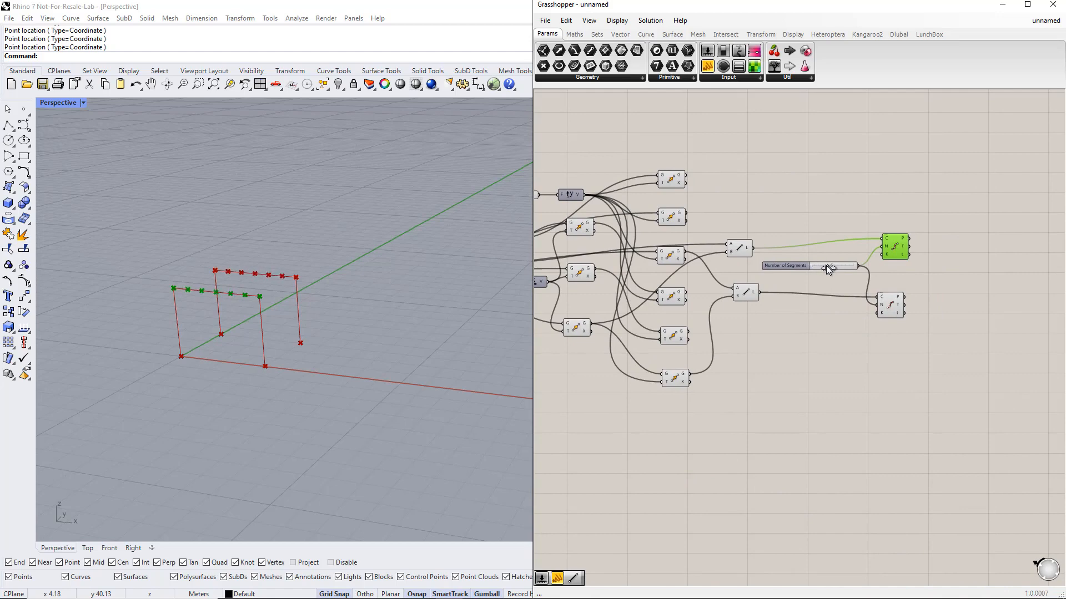
left_click_drag(826, 266, 820, 266)
left_click(947, 283)
Add a Line component joining the division points of the first Divide Curve to those of the second
right_click_drag(947, 283, 893, 281)
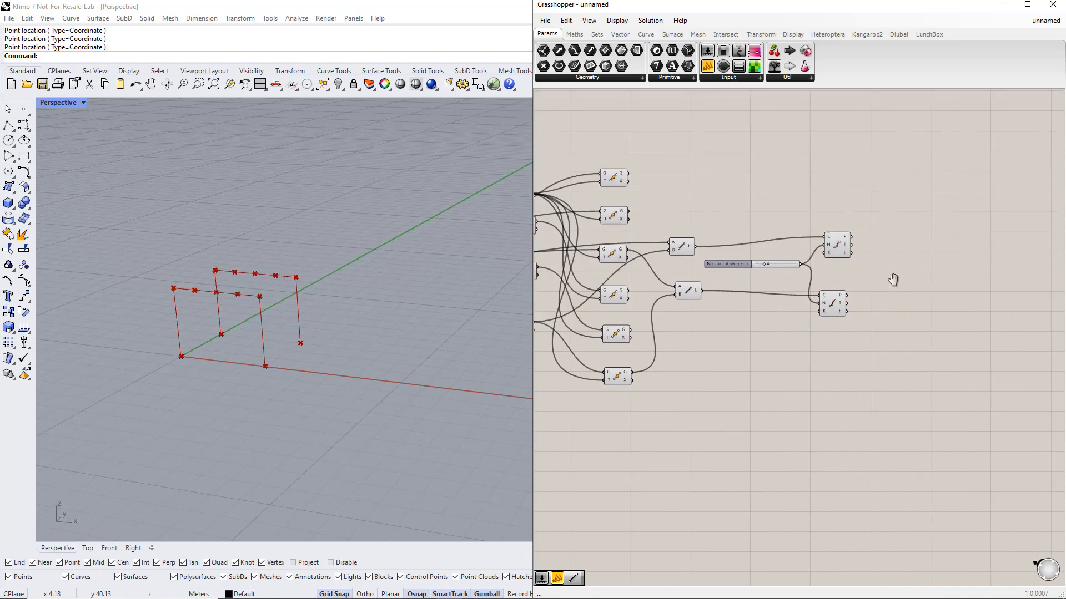
double_click(898, 276)
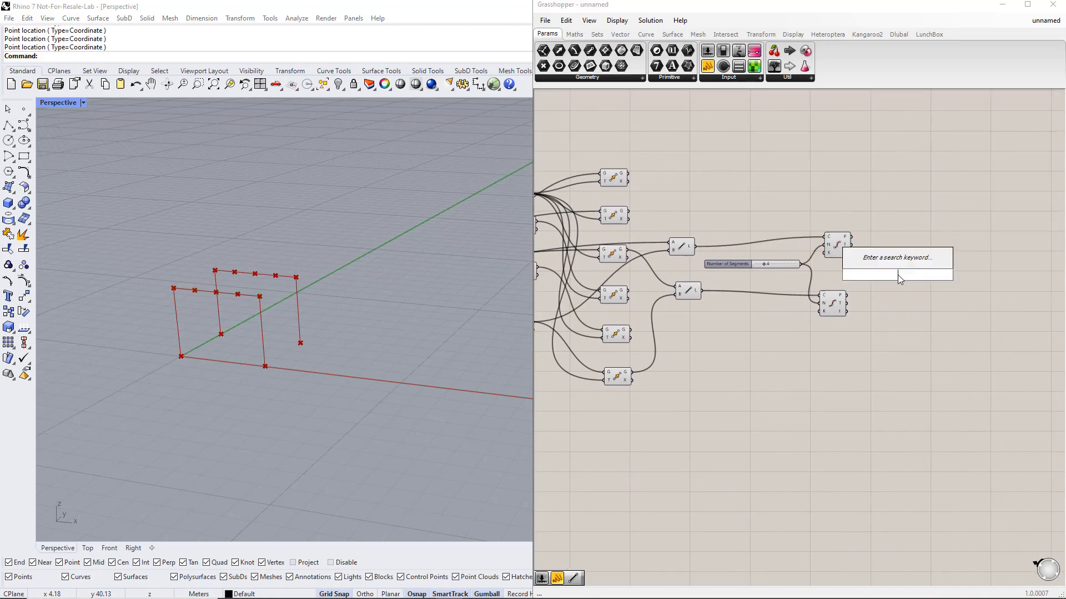
type("line")
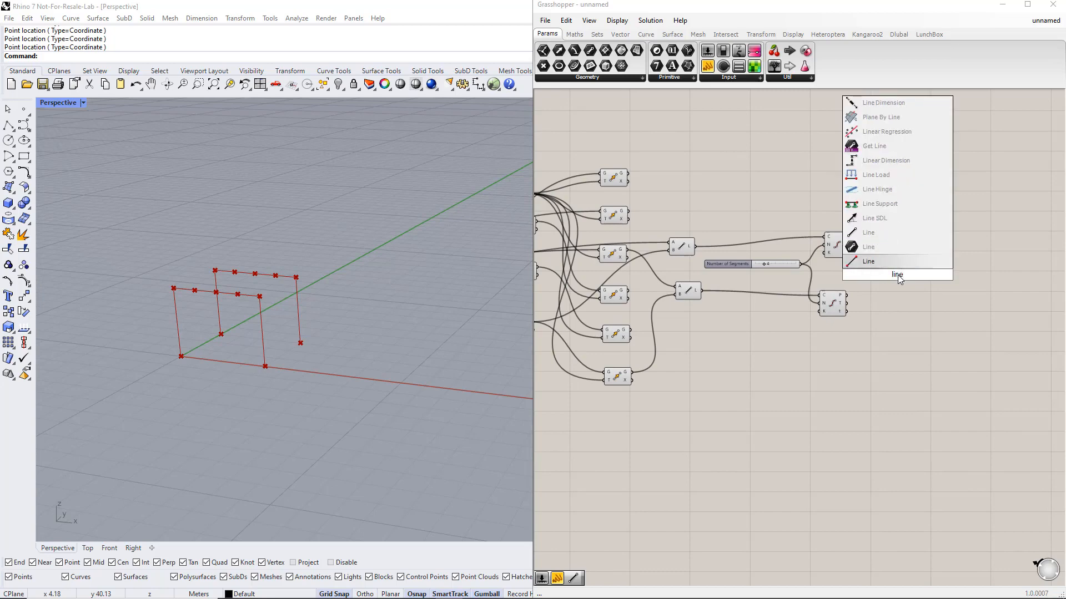
key("Return")
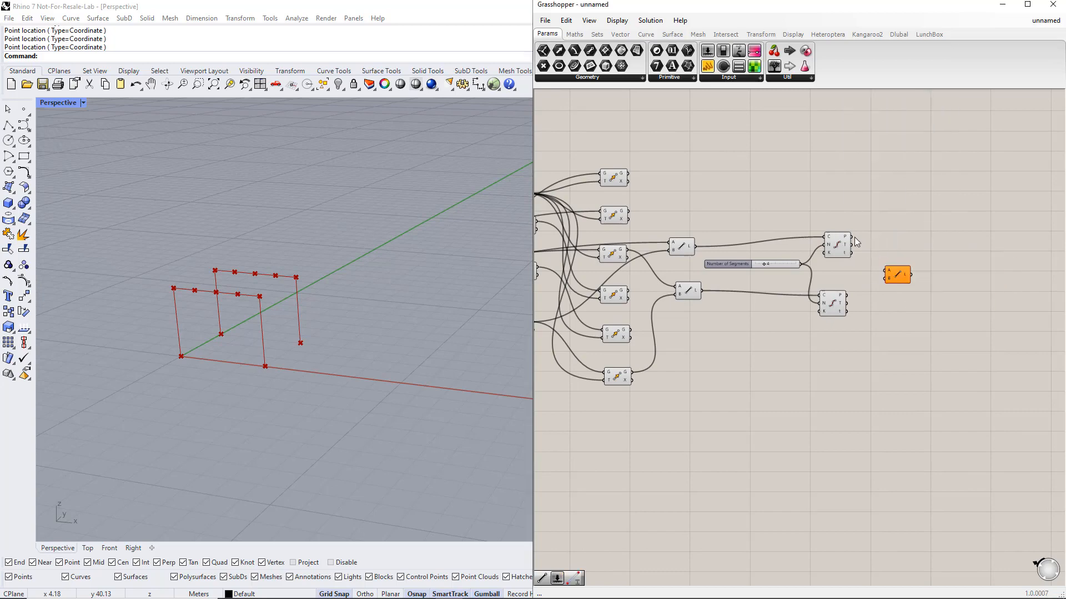
left_click_drag(852, 237, 886, 279)
left_click(896, 274)
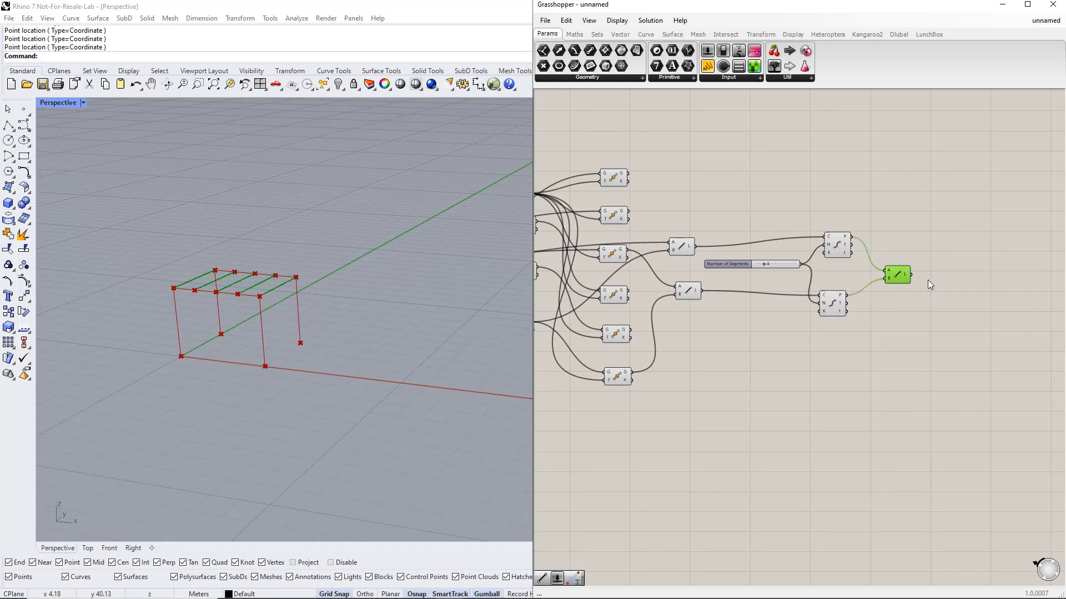
left_click(941, 279)
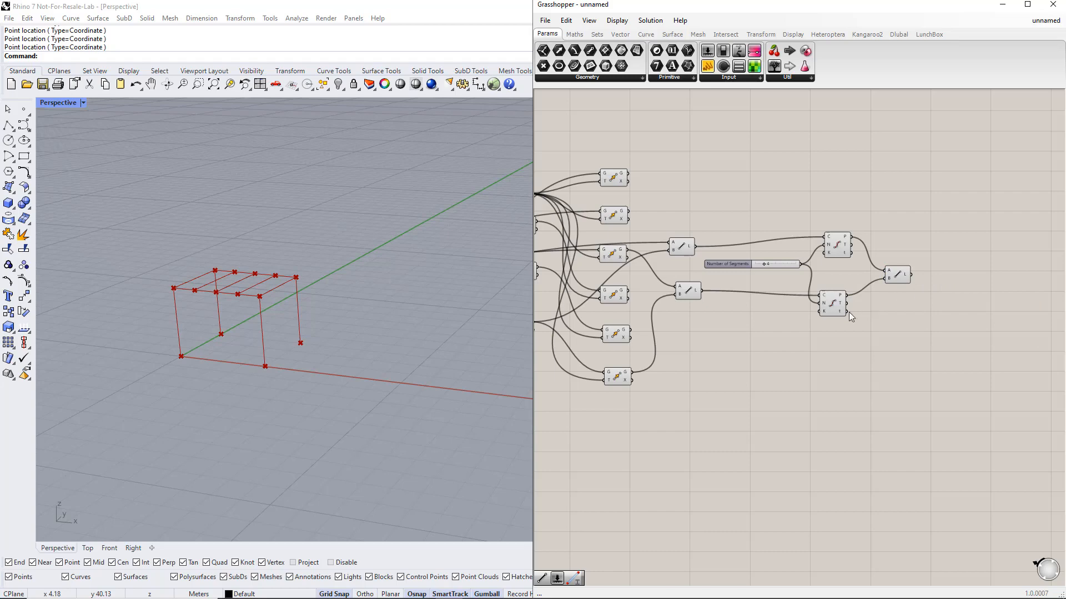
Identify the origin point and its width-offset base point, and add a Move component below the existing components
right_click_drag(696, 382, 897, 413)
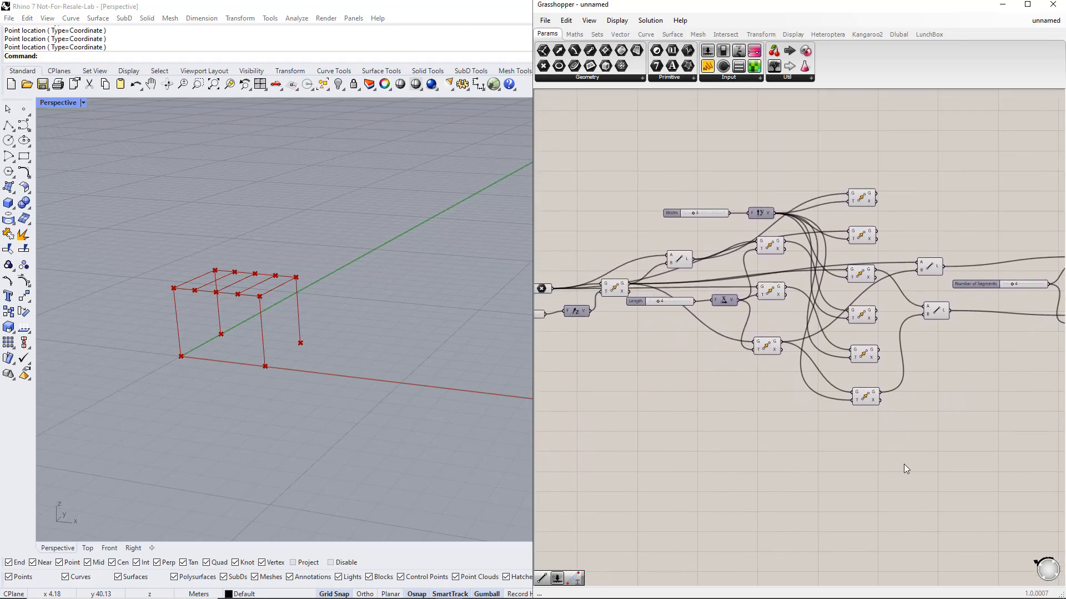
right_click_drag(782, 441, 801, 445)
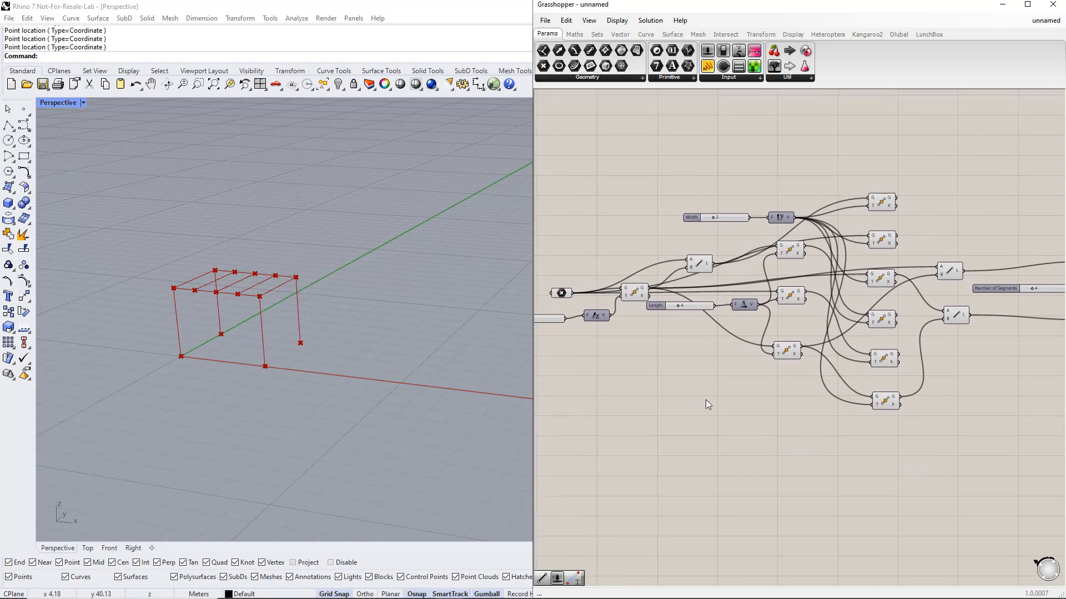
left_click(567, 294)
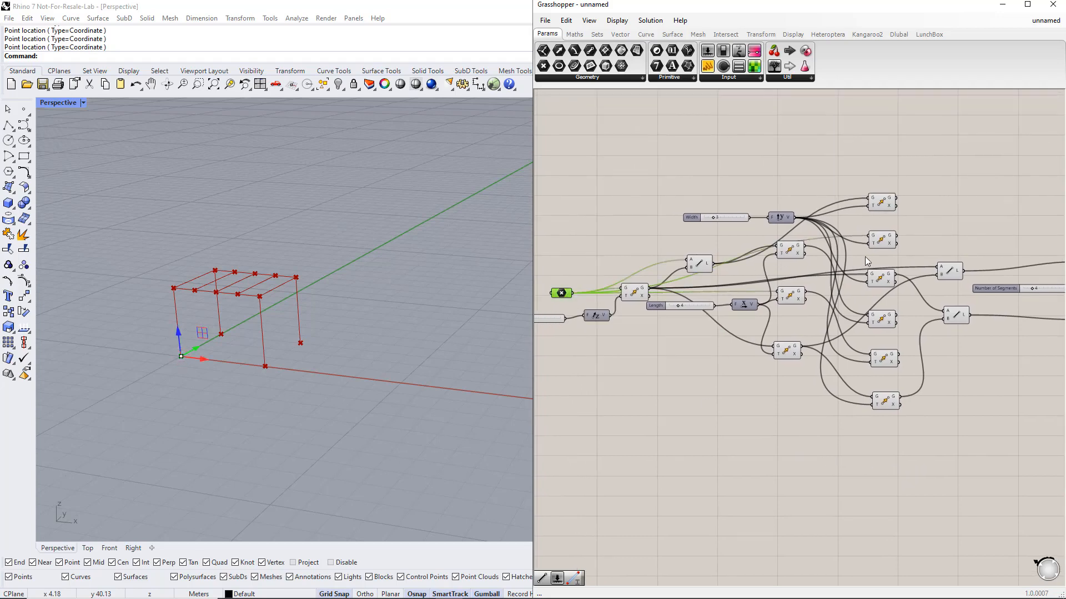
left_click(881, 239, "shift")
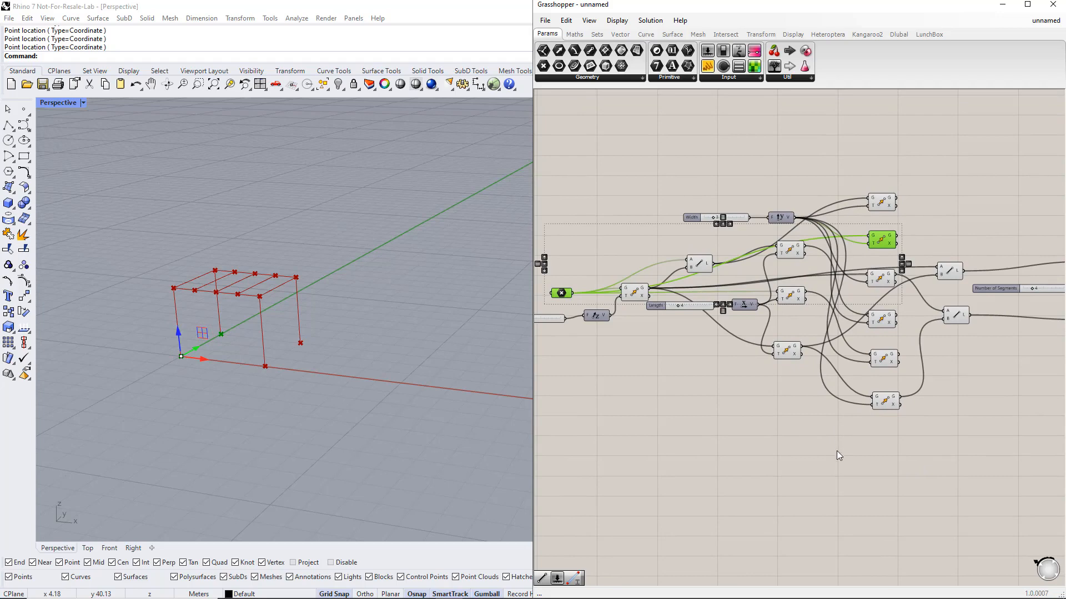
double_click(783, 438)
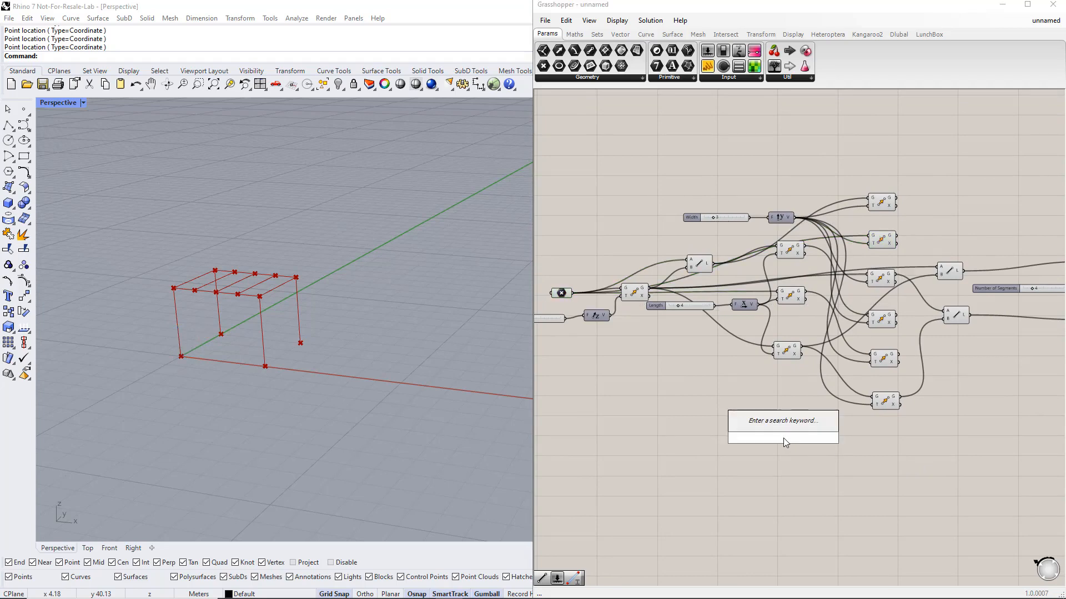
type("move")
key("Return")
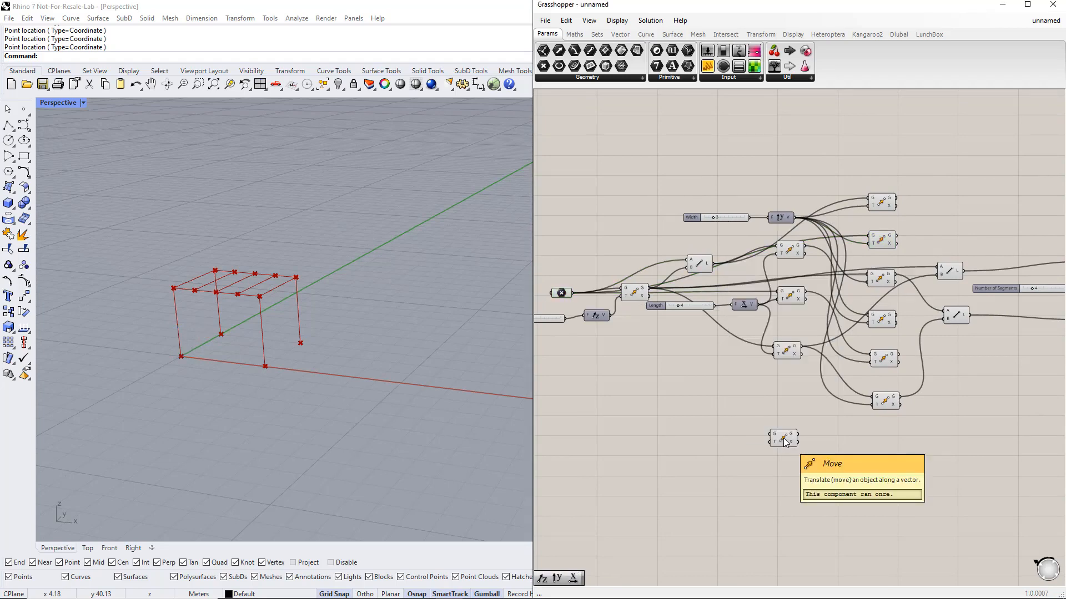
Add a Unit X vector as the new Move component's motion and feed it the origin point as geometry
double_click(720, 433)
type("x")
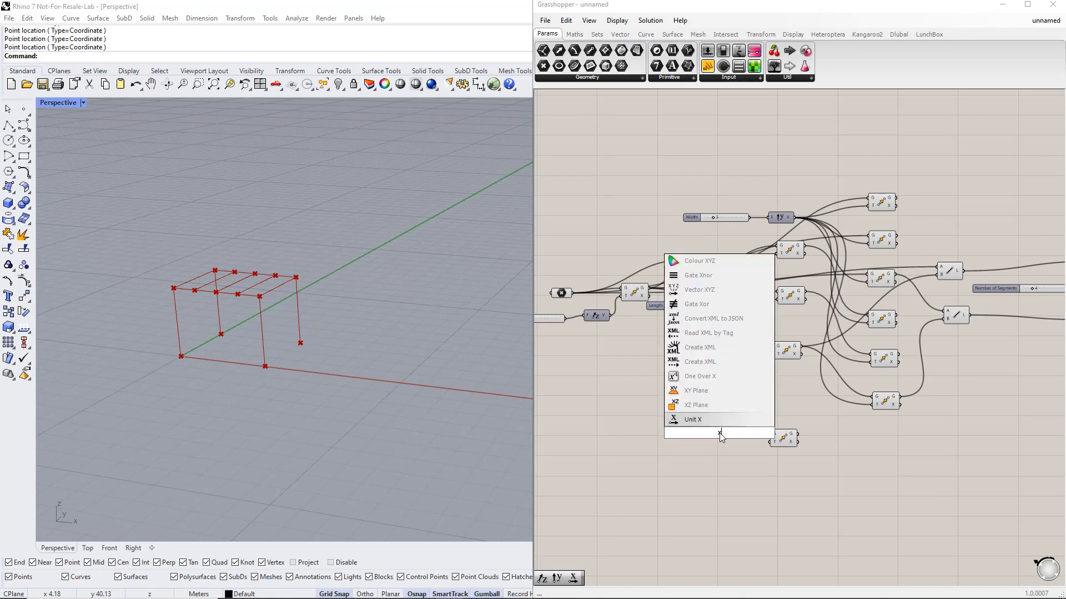
key("Return")
left_click_drag(732, 433, 770, 442)
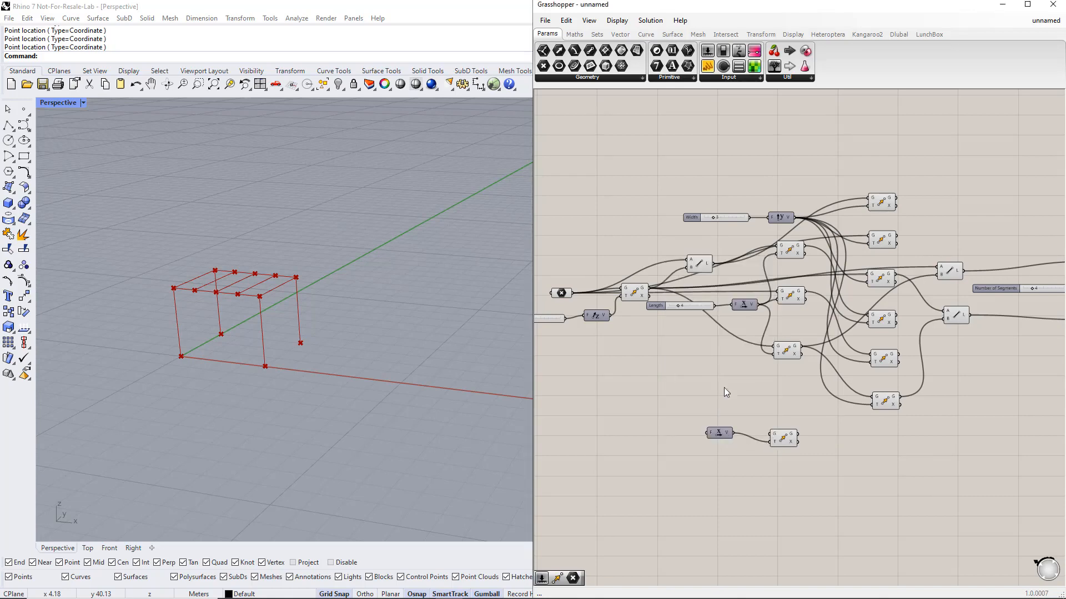
left_click_drag(574, 293, 743, 447)
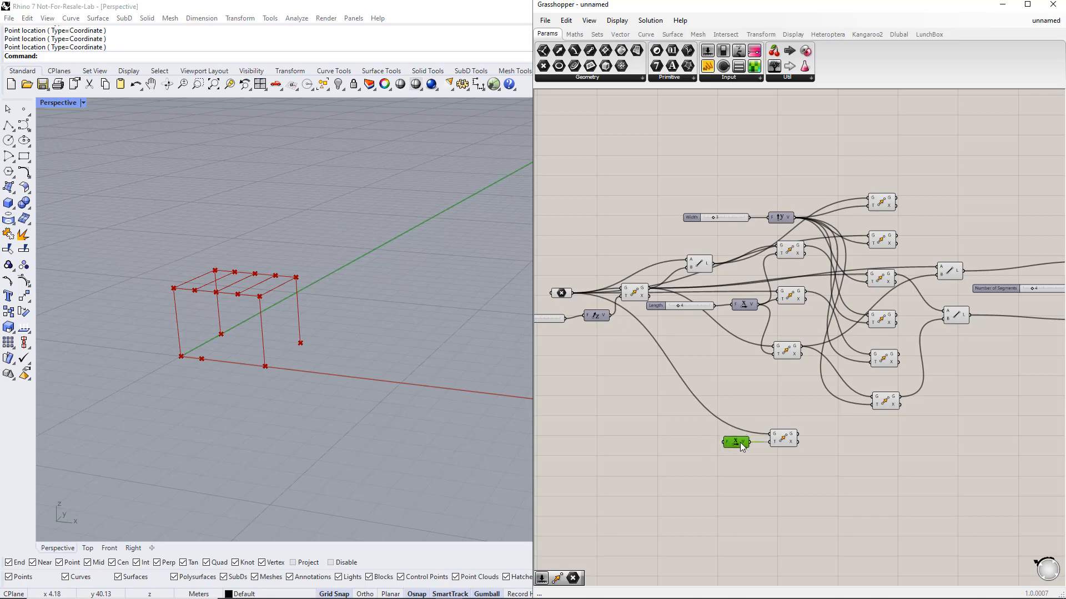
Create a 0 to 5 number slider named Distance, connect it to the new Unit X factor and set it to 1
double_click(661, 444)
type("0.5")
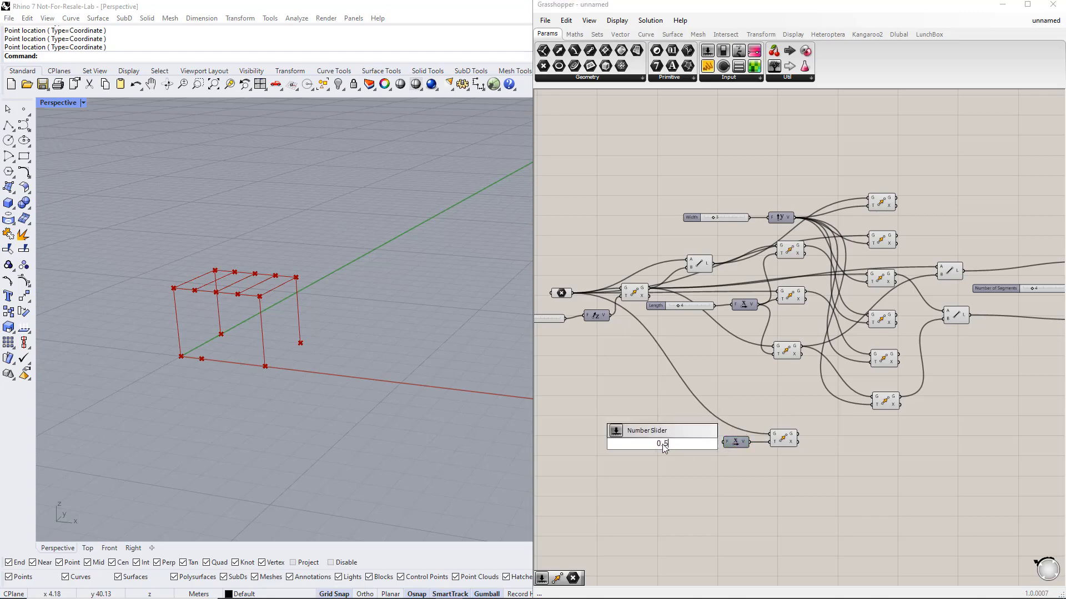
key("Return")
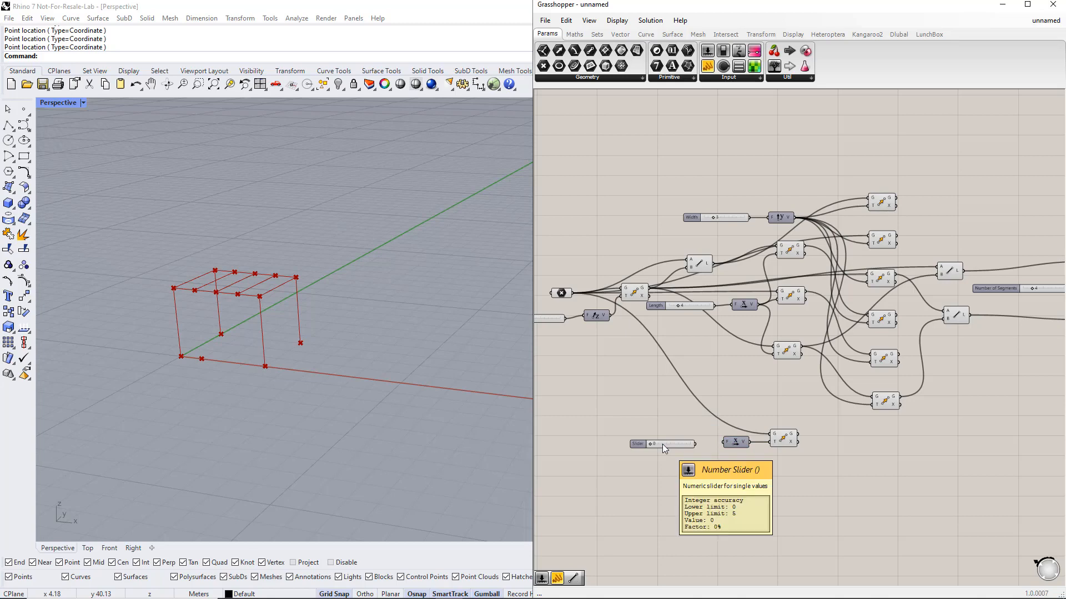
right_click(639, 445)
type("D")
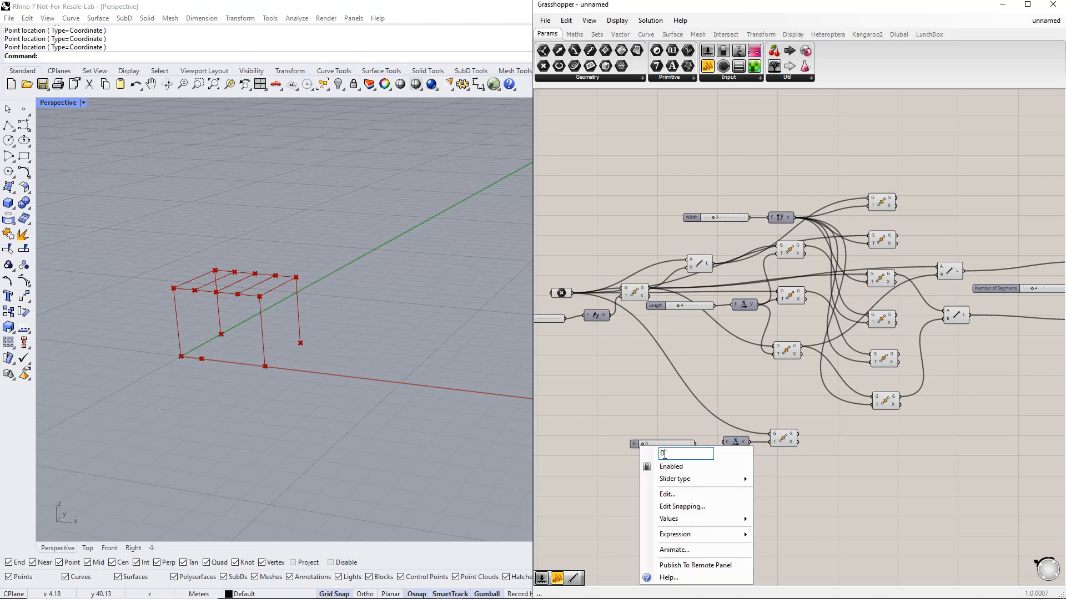
type("istance")
key("Return")
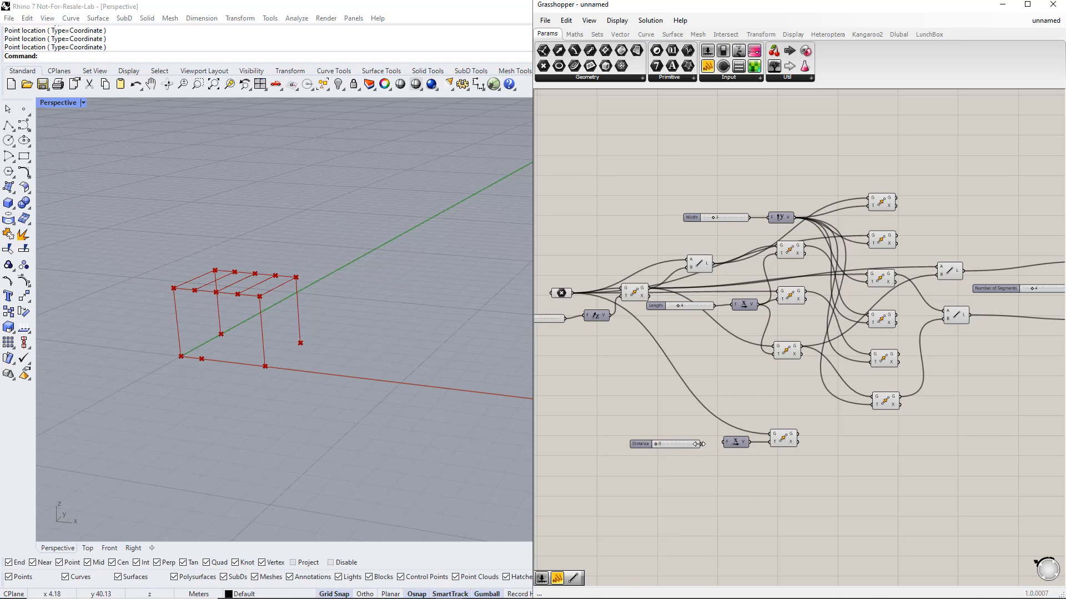
left_click_drag(701, 444, 721, 444)
Reverse the direction of the new Move component by committing a negative-sign expression on its motion input
right_click(776, 446)
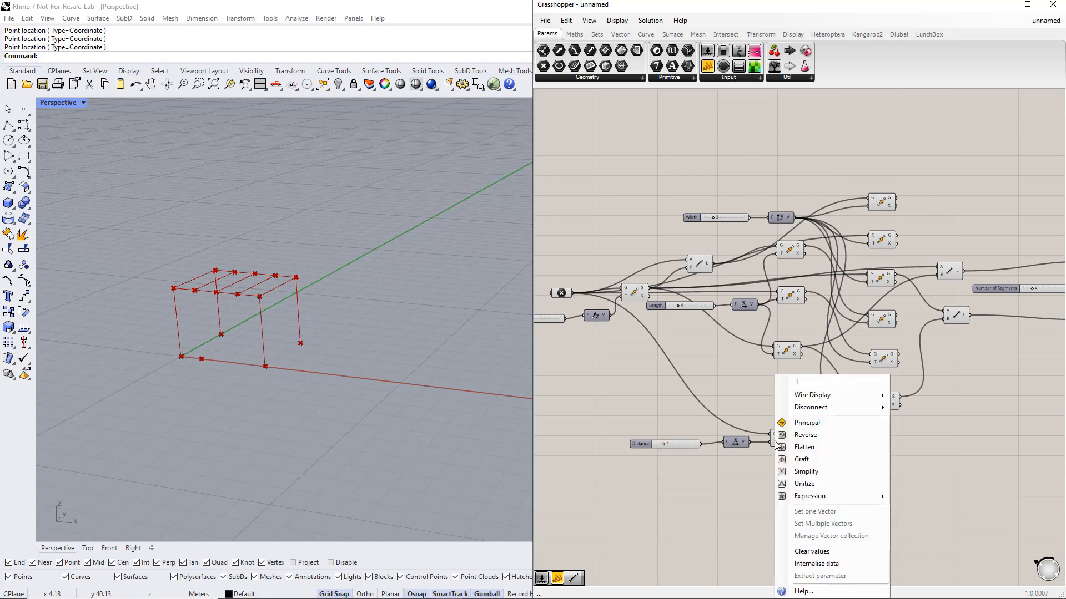
mouse_move(843, 499)
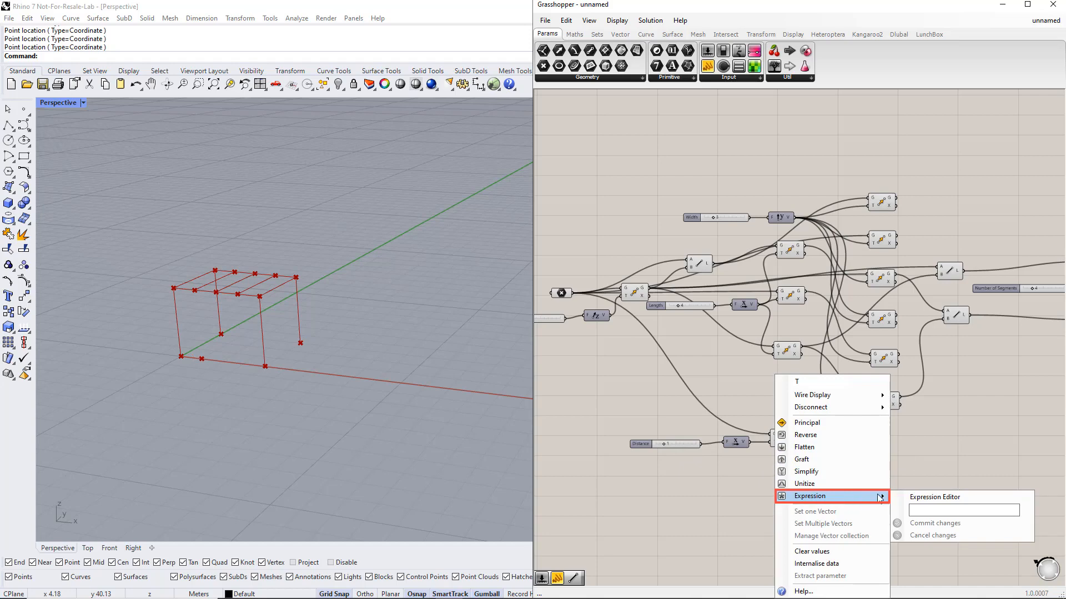
left_click(921, 511)
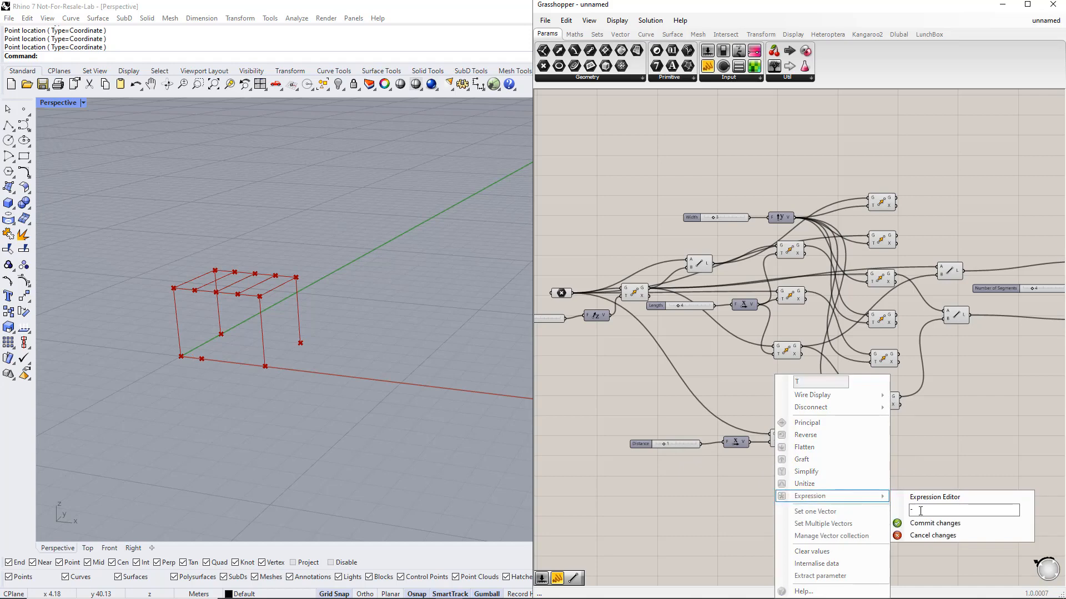
left_click(923, 523)
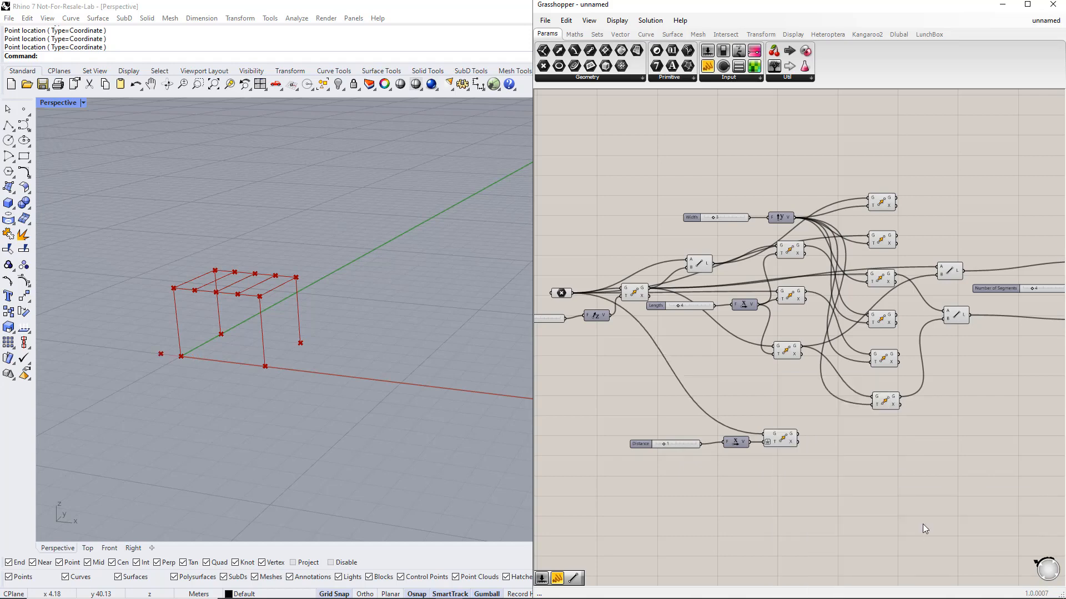
Change the Distance slider to floating-point numbers and set it to about 2.592
right_click(645, 446)
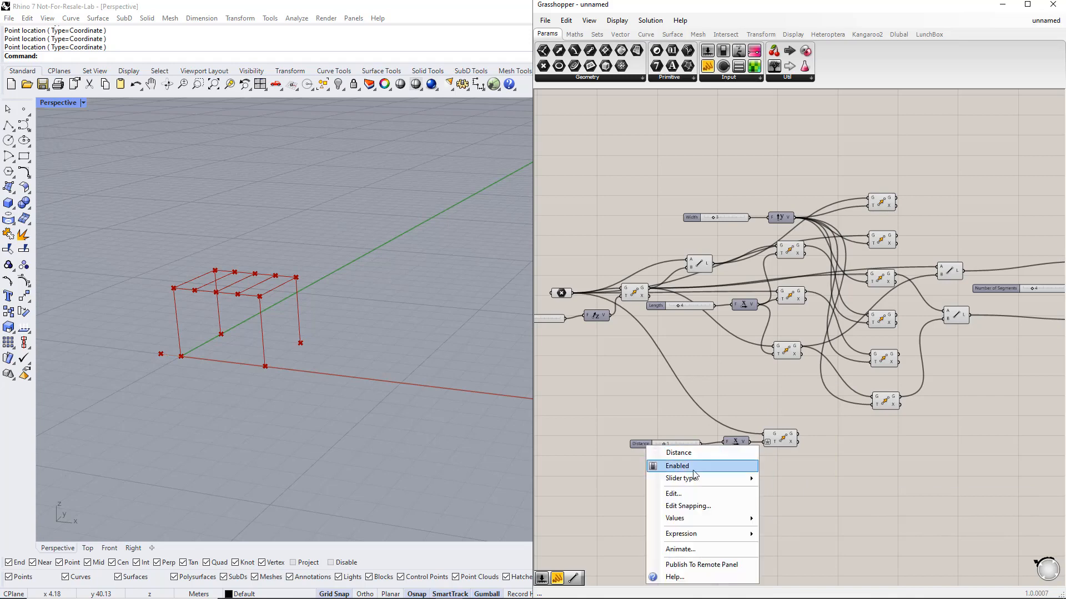
mouse_move(697, 477)
left_click(765, 477)
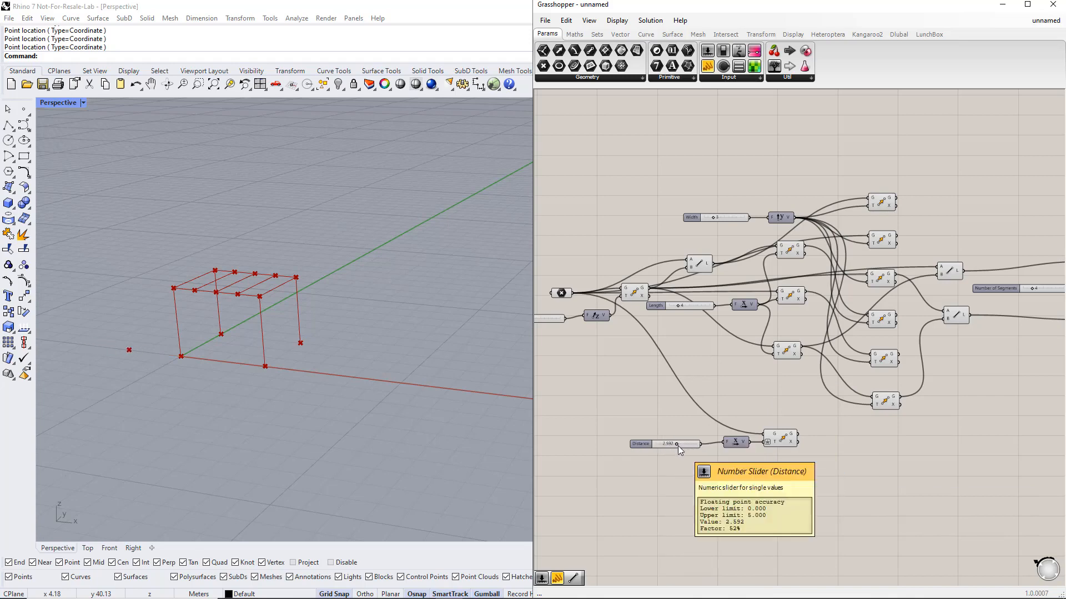
Duplicate the reversed Move component, feed the copy the base point offset by the width, and align the two components
left_click_drag(785, 438, 807, 471)
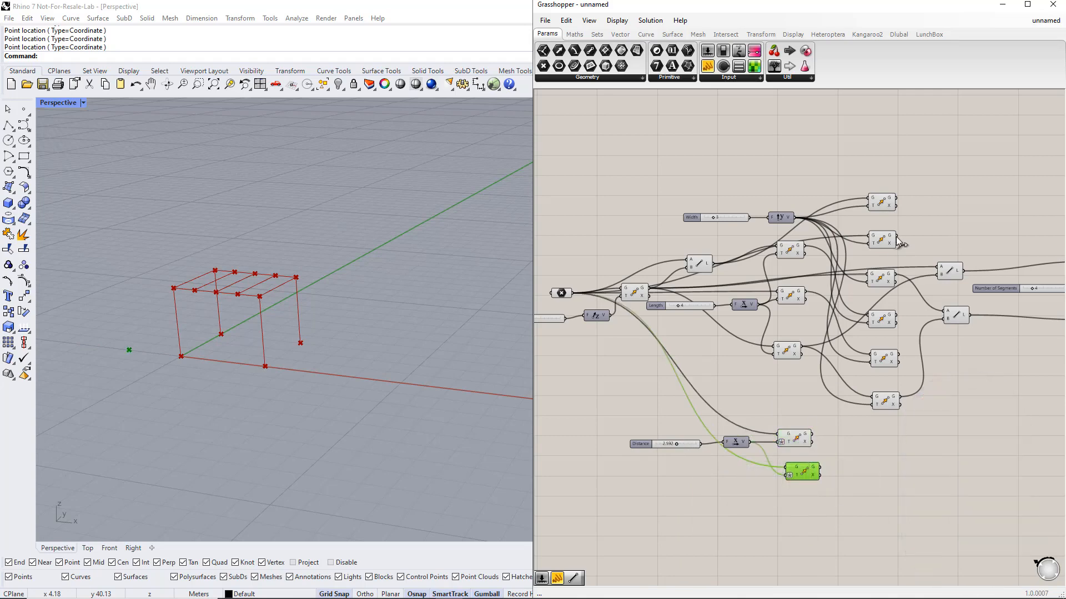
left_click_drag(895, 237, 812, 438)
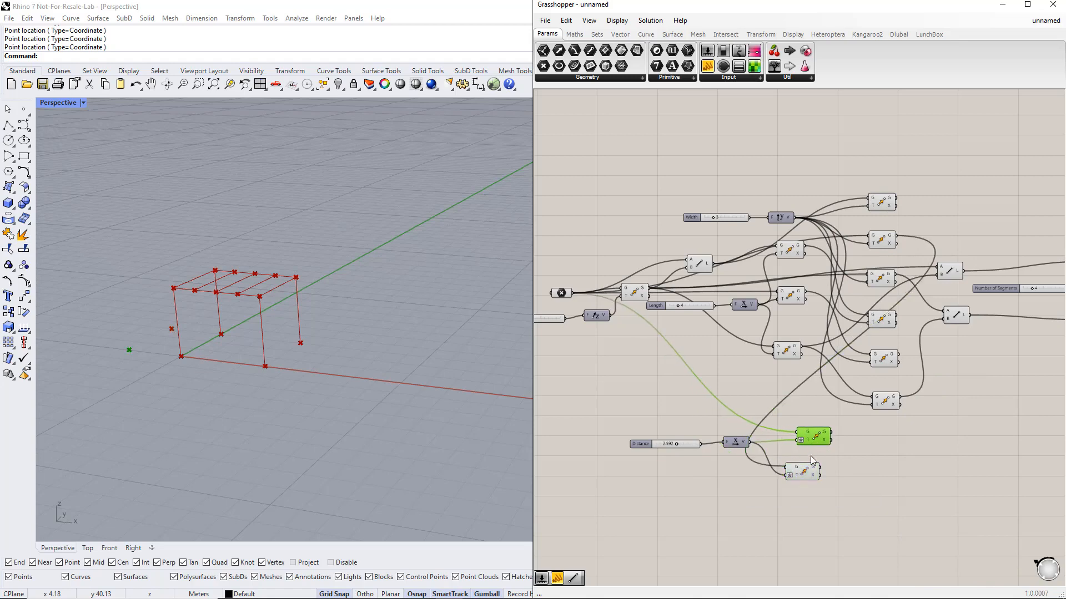
left_click_drag(795, 475, 830, 439)
left_click(918, 462)
right_click_drag(918, 462, 917, 461)
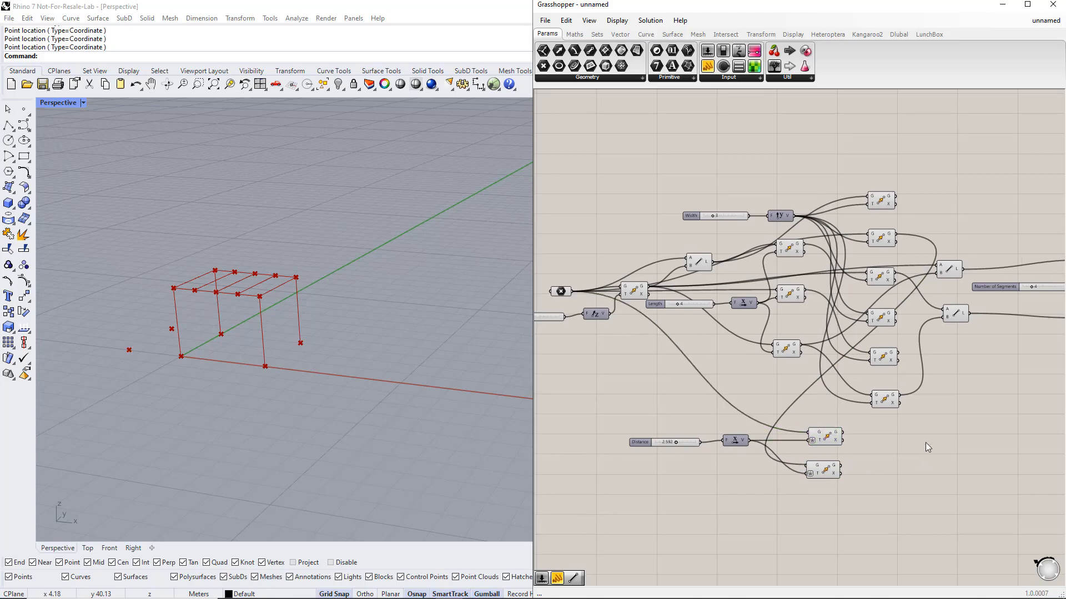
Add a Line component from the reversed-moved origin point to the top corner point above the origin
double_click(920, 438)
type("lin")
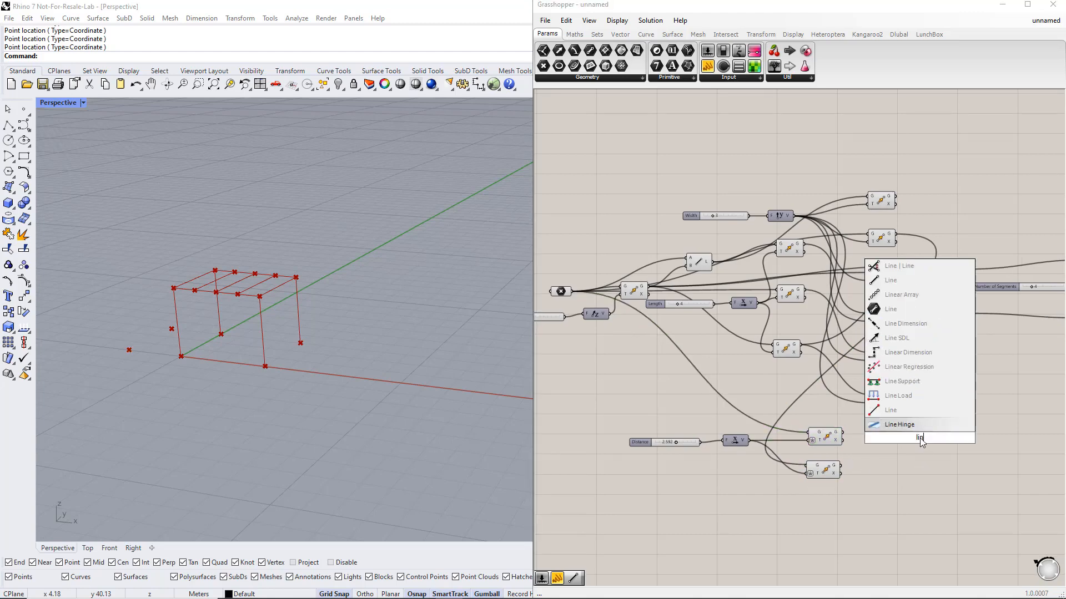
type("e")
left_click(912, 399)
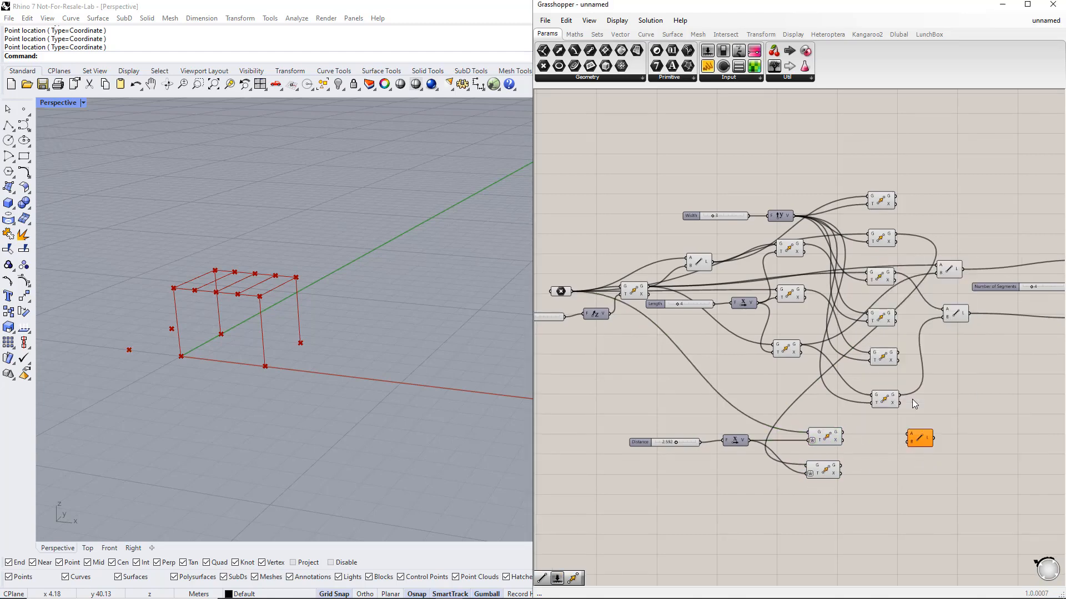
left_click(825, 438)
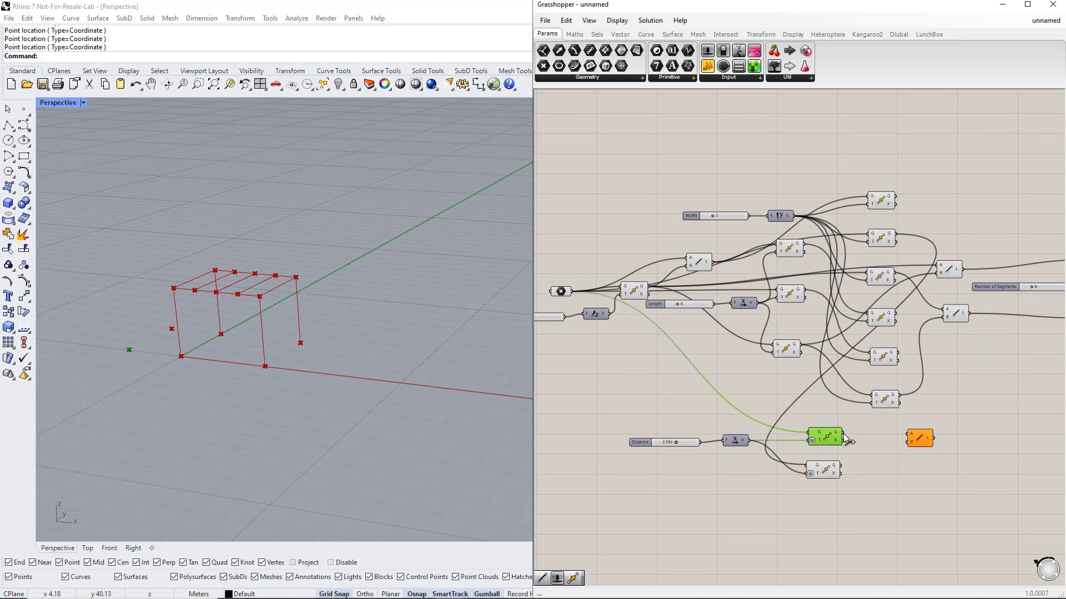
left_click_drag(843, 433, 908, 435)
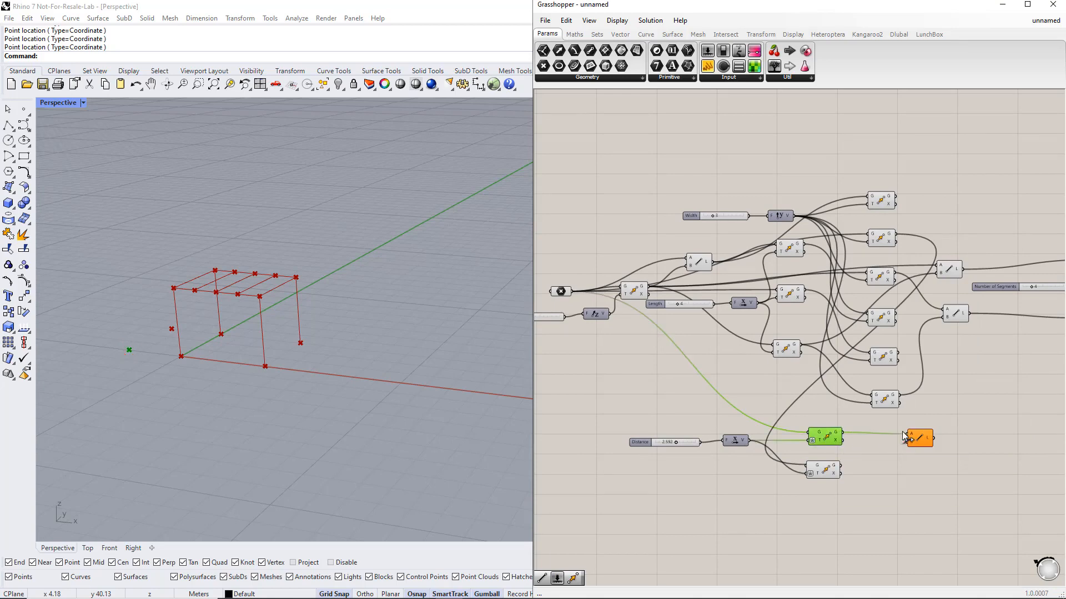
left_click(640, 290)
left_click_drag(649, 287, 910, 442)
Add a second Line component from the reversed-moved width-offset base point to the top corner point above it
double_click(935, 468)
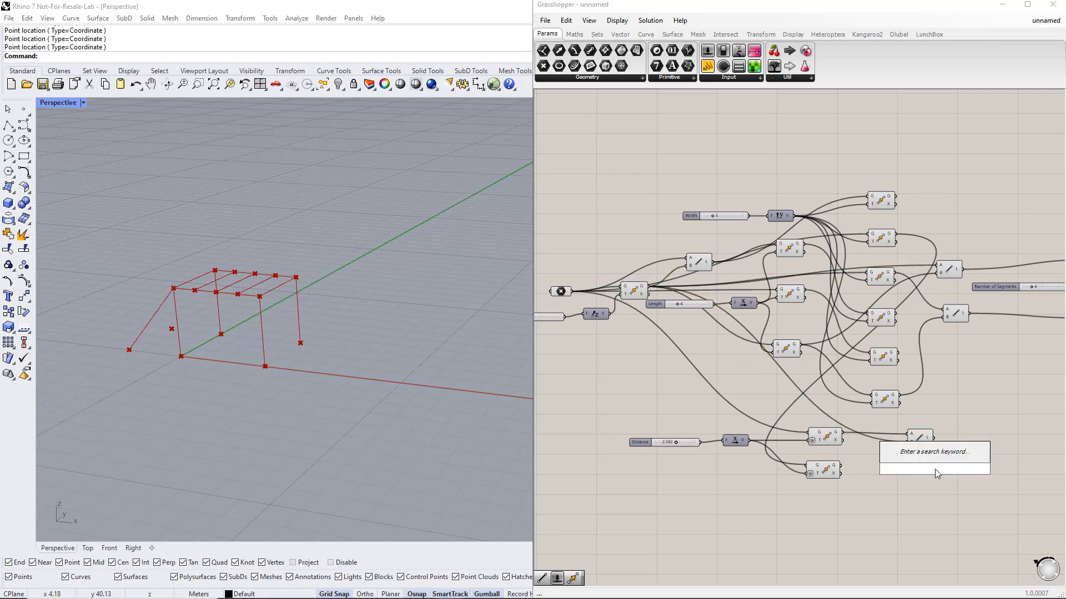
type("line")
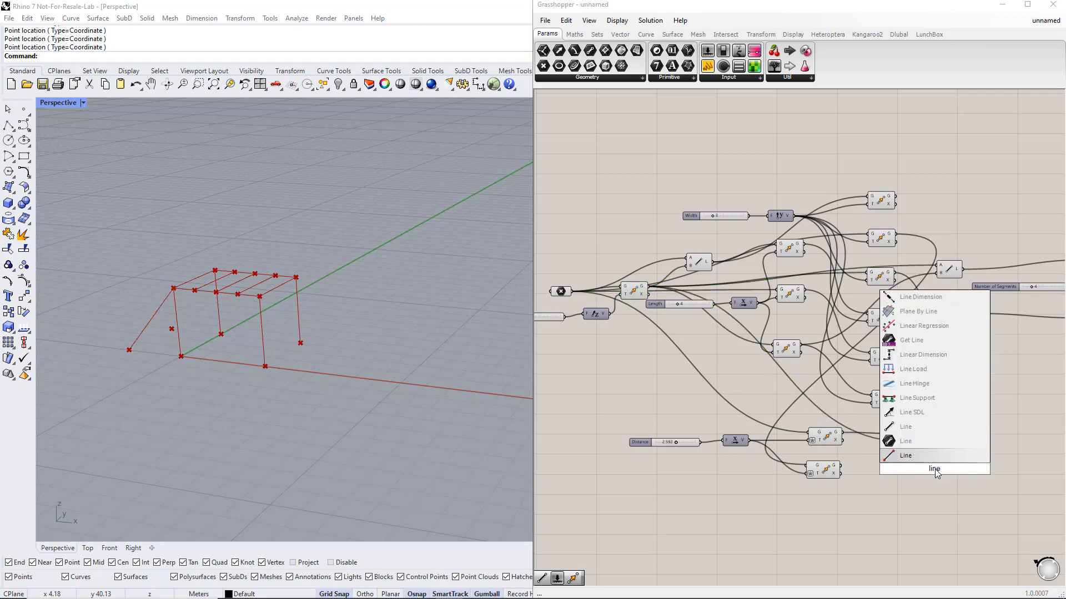
left_click(932, 456)
left_click_drag(934, 467, 921, 472)
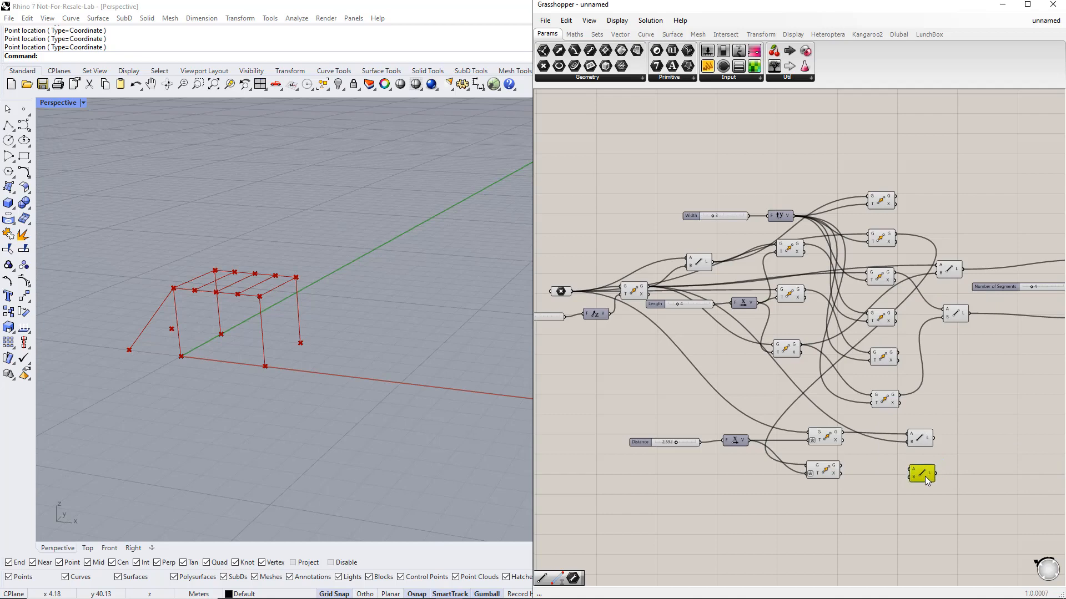
left_click(833, 476)
left_click_drag(840, 466, 911, 470)
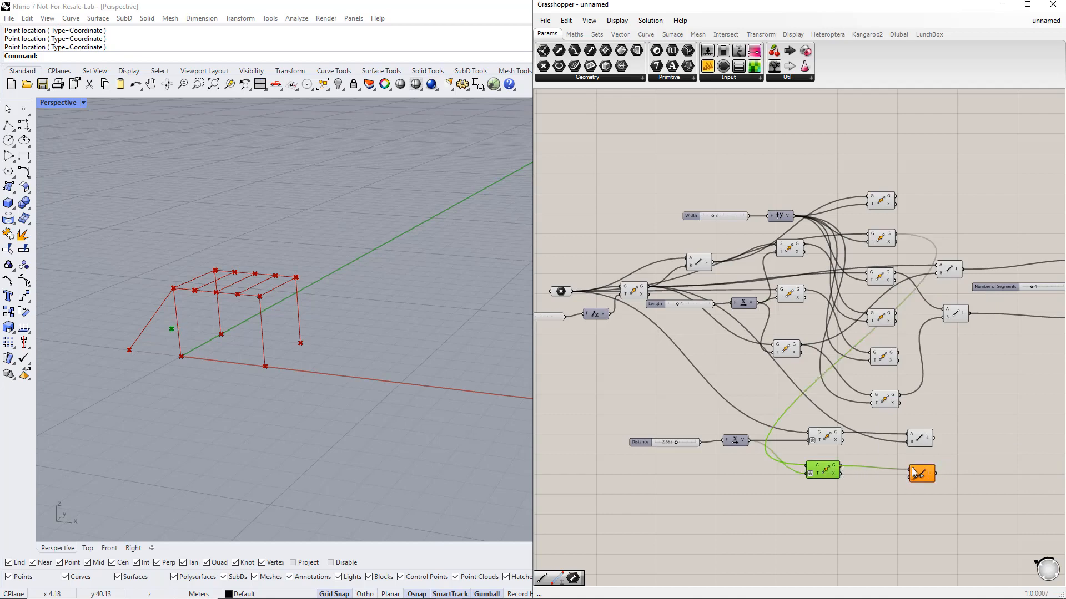
left_click(891, 279)
left_click_drag(895, 273, 923, 425)
Move the two slanted-side Line components farther along the canvas, below the curve division components
right_click_drag(996, 453, 963, 449)
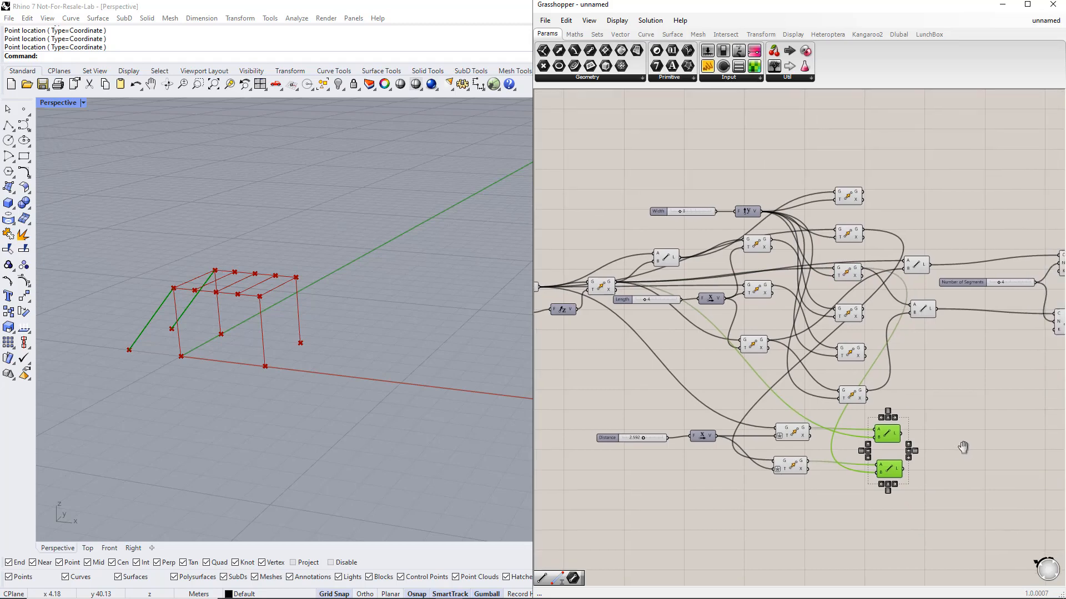
left_click_drag(920, 477, 1033, 446)
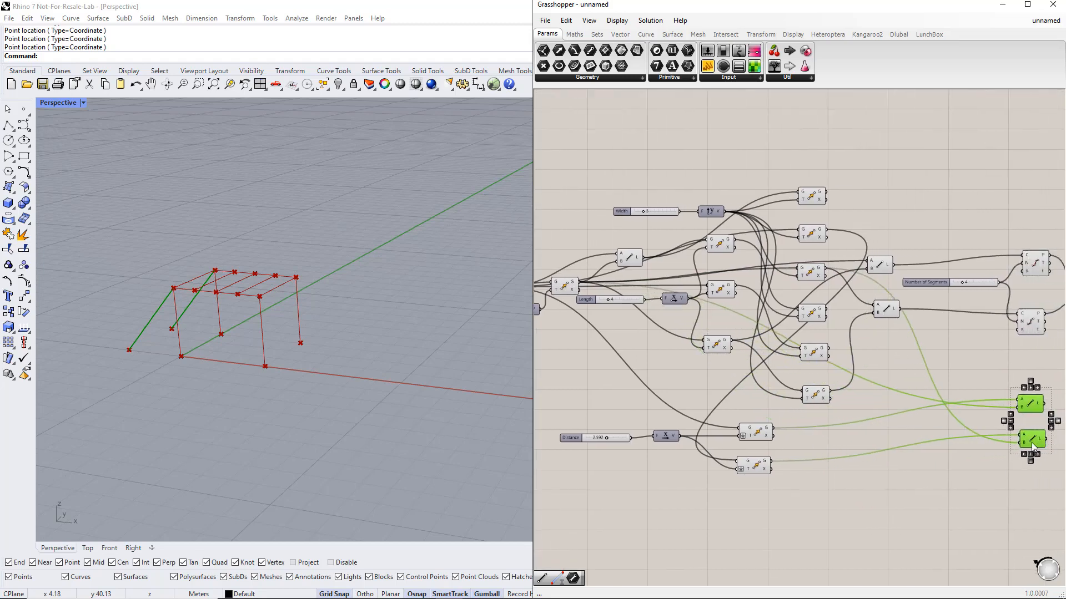
left_click(951, 484)
scroll(950, 484, "down", 1)
right_click_drag(937, 497, 920, 417)
left_click_drag(984, 391, 1019, 310)
left_click(999, 334, "shift")
left_click(978, 375)
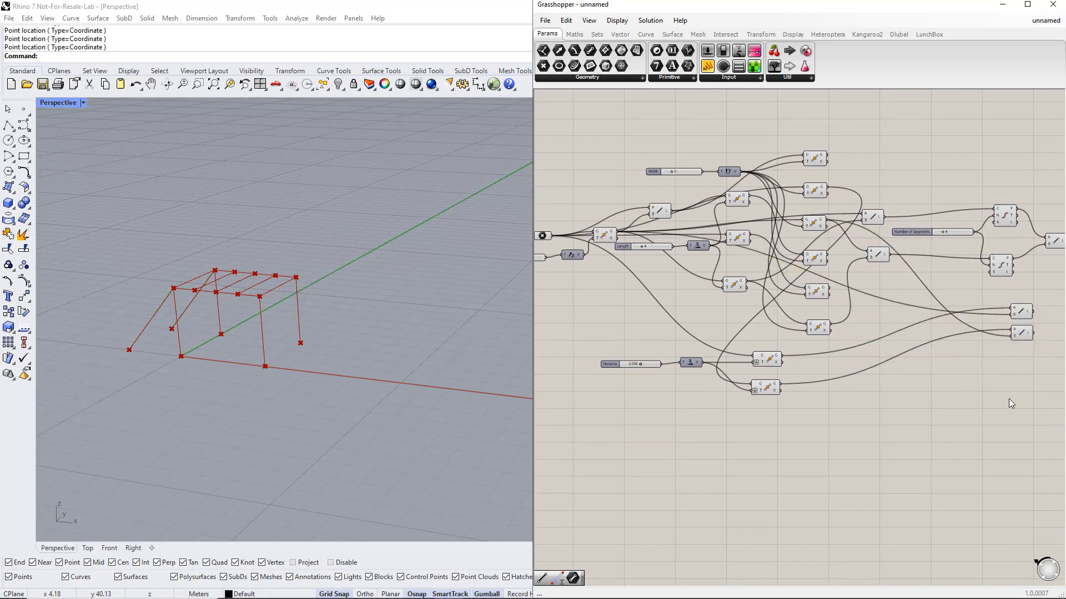
Examine the origin point and Move components to identify which base and top corner points the end-face diagonals connect
left_click(543, 236)
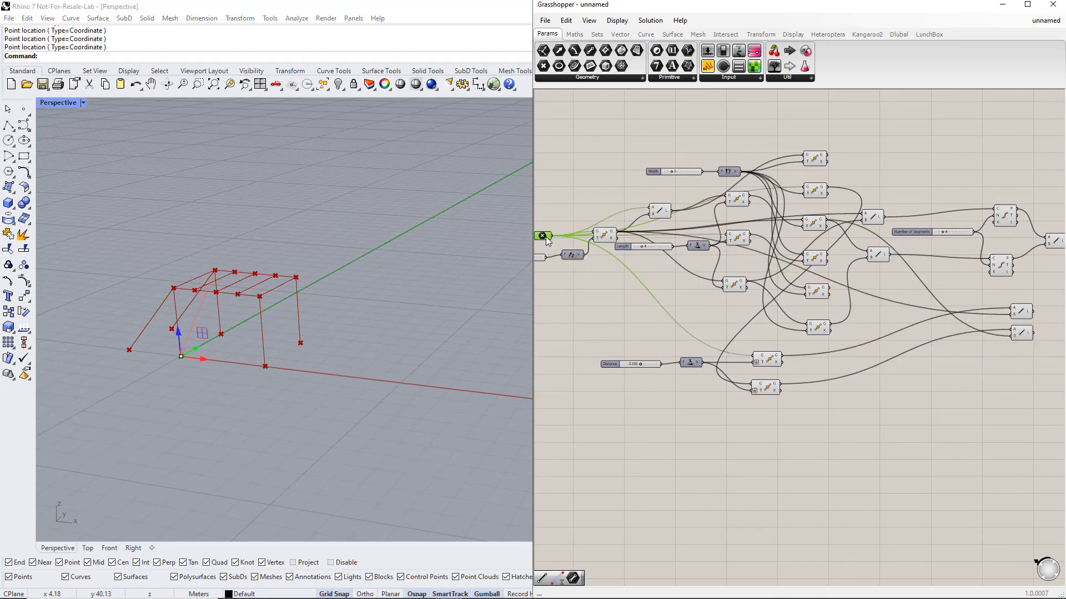
left_click(807, 223)
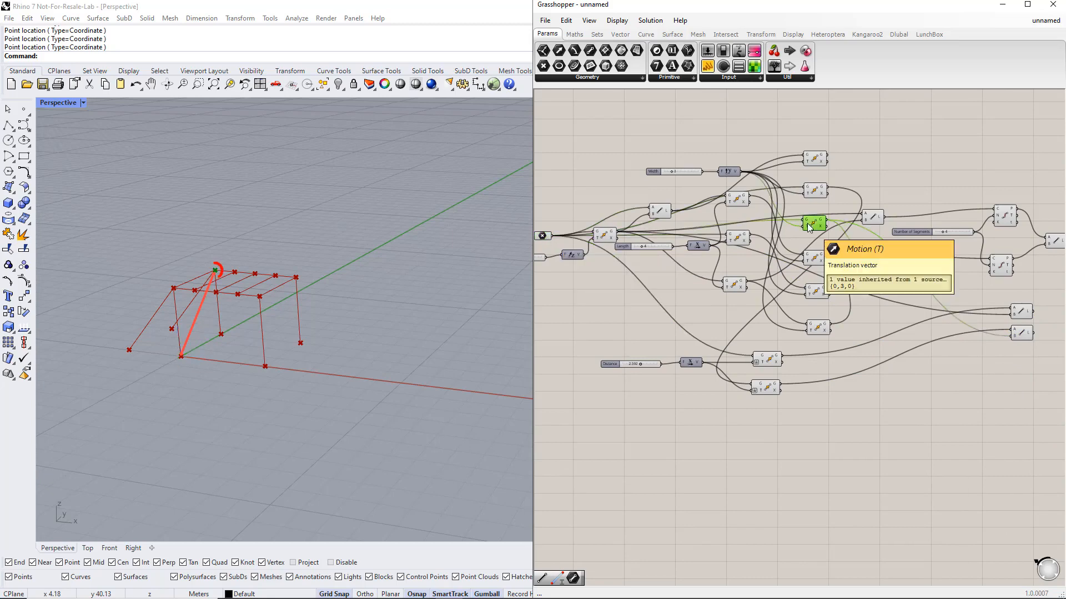
left_click(605, 234)
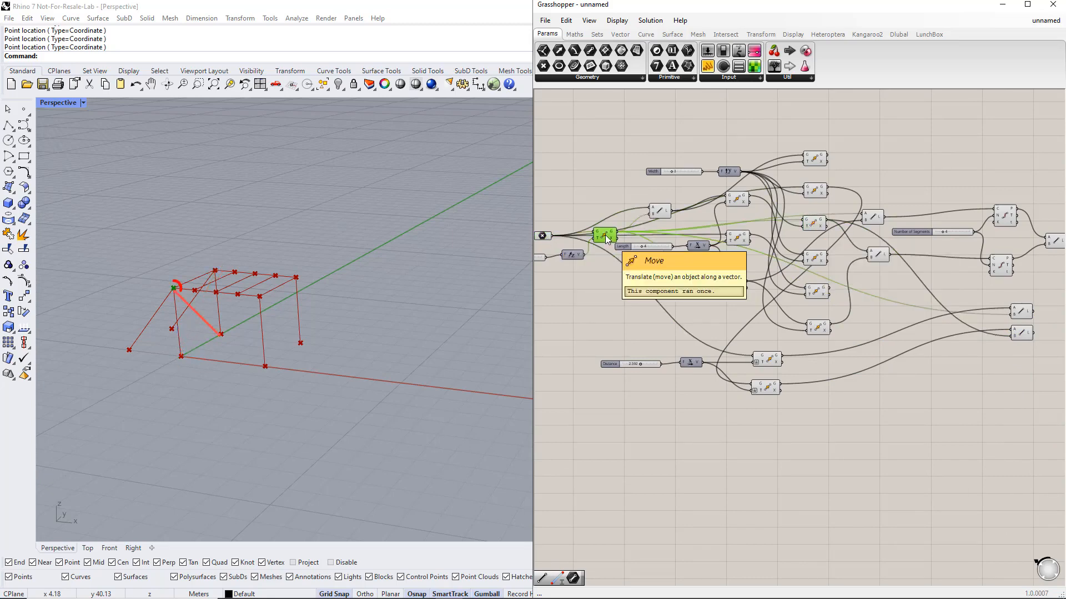
left_click(814, 191)
left_click(739, 239)
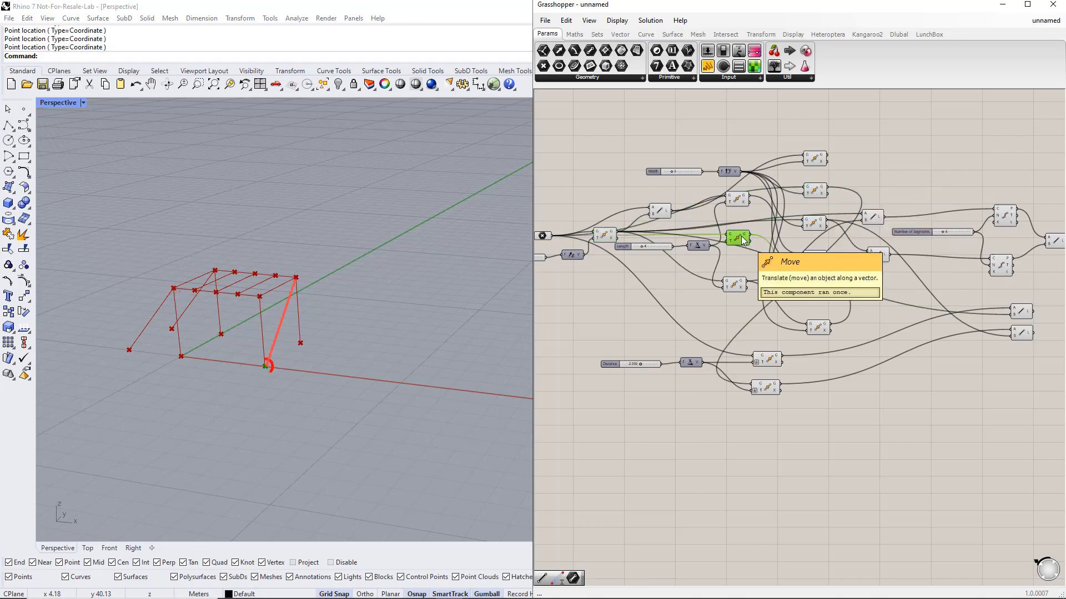
left_click(817, 329)
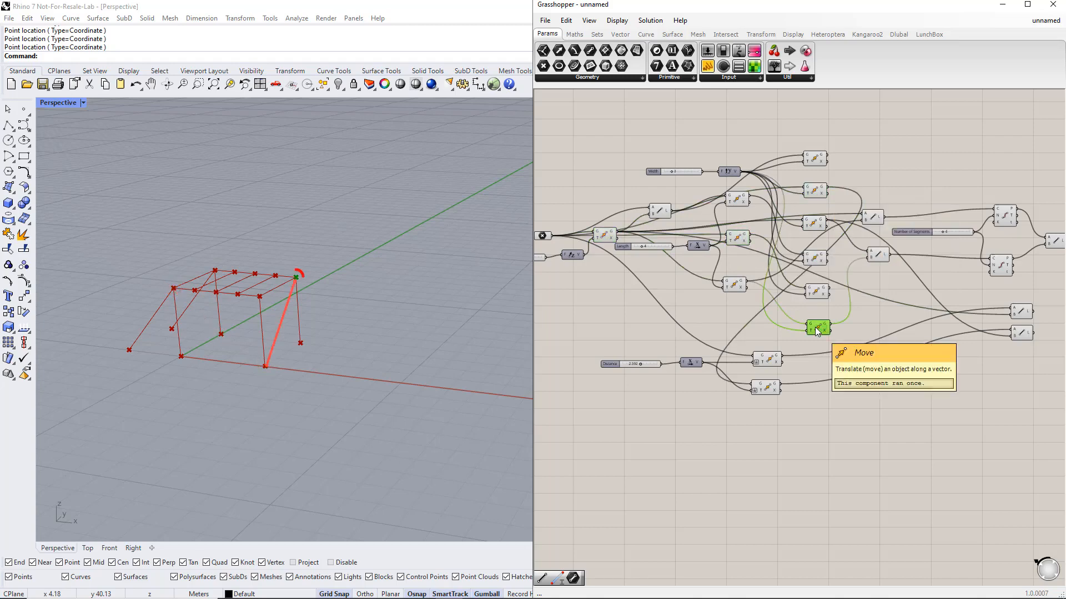
left_click(736, 286)
left_click(813, 293)
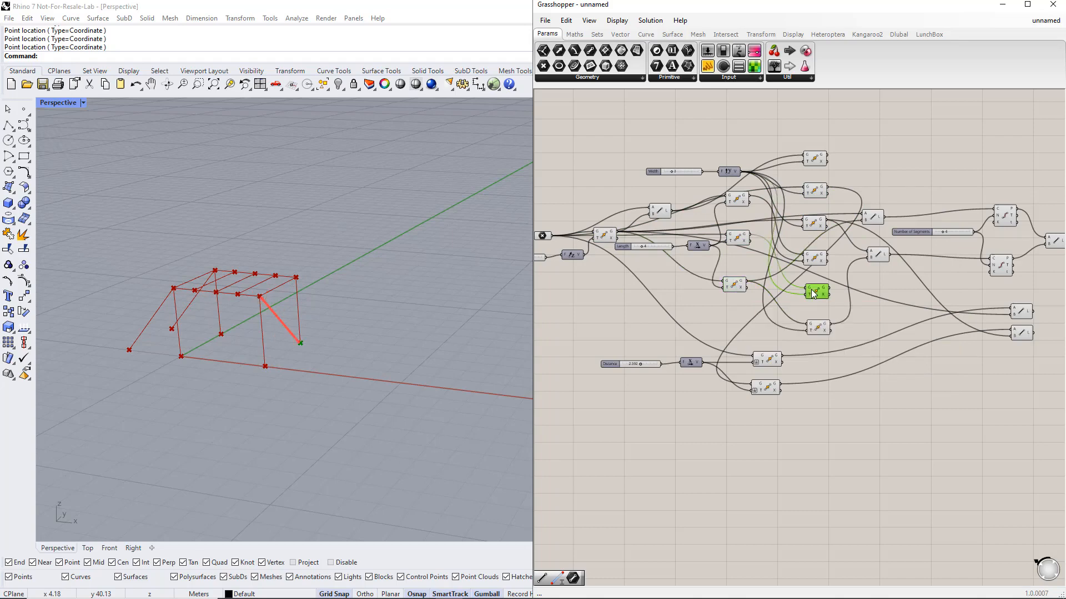
Add a Line component below the slanted-side lines and duplicate it three times in a column
double_click(926, 389)
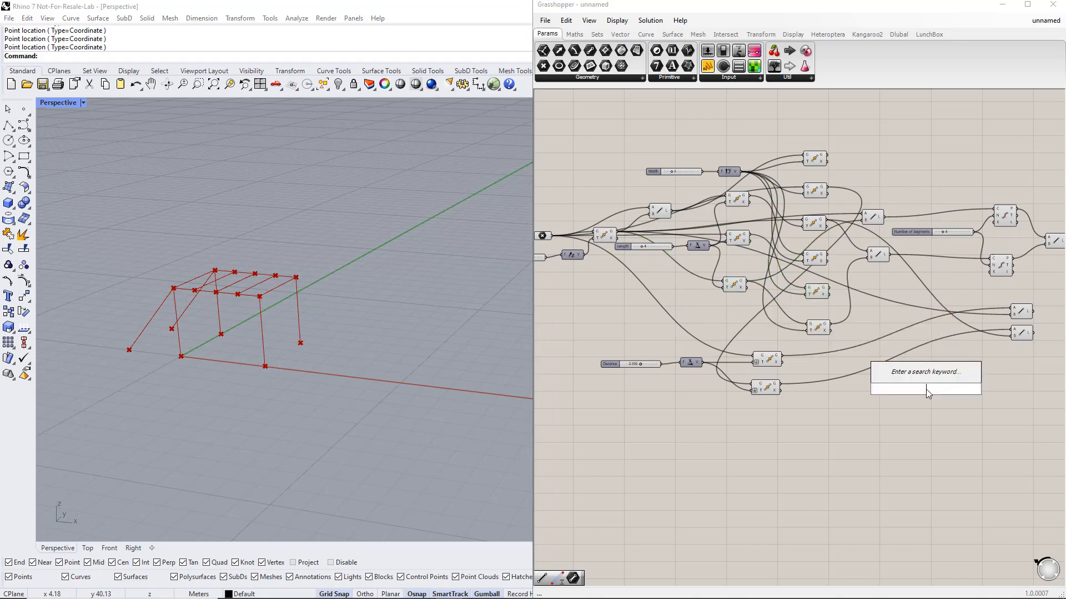
type("line")
left_click(922, 351)
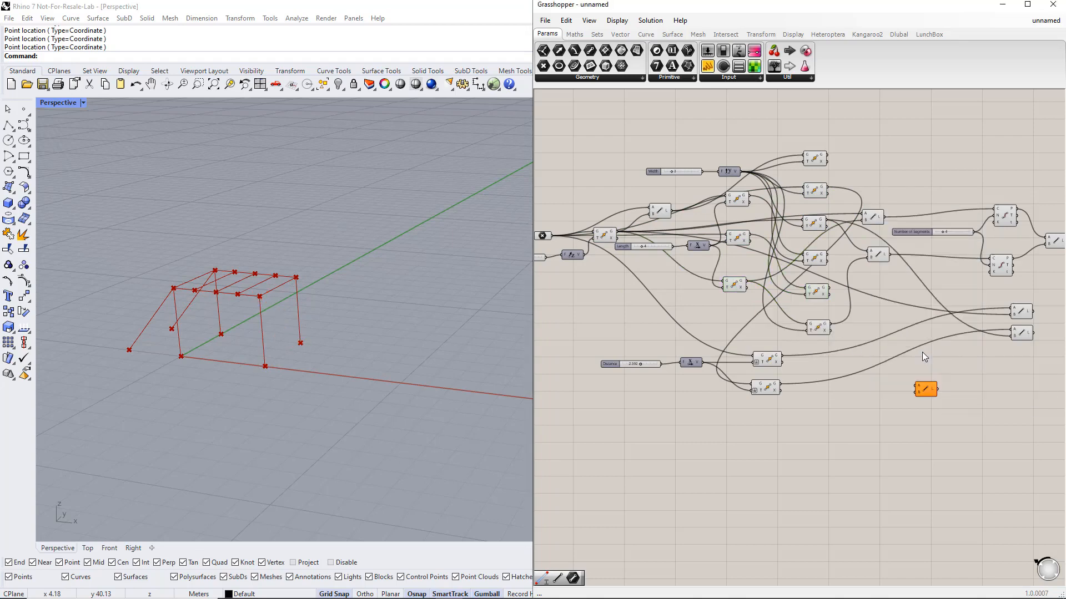
left_click_drag(930, 389, 933, 419, "alt")
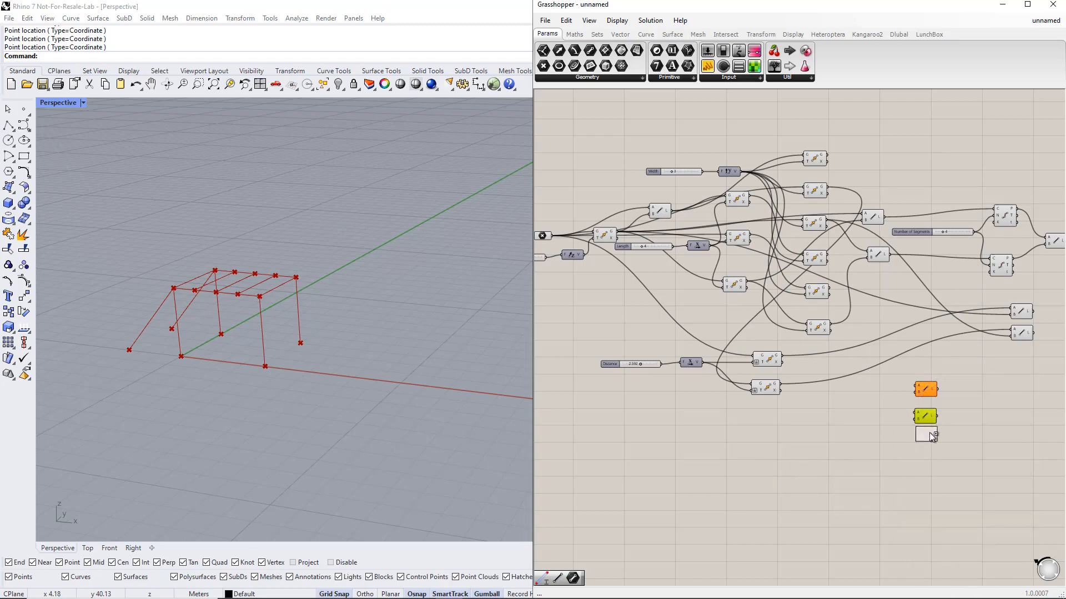
left_click_drag(928, 470, 928, 470, "alt")
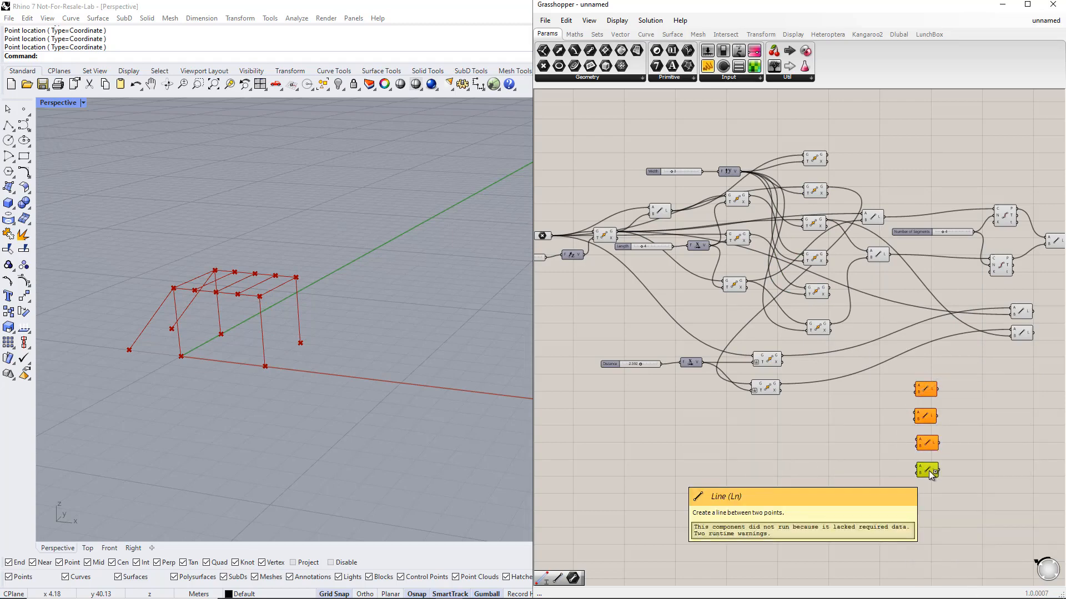
Wire the first two new Line components between opposite base and top corners as crossed diagonals on the origin-side end face
left_click_drag(555, 235, 917, 388)
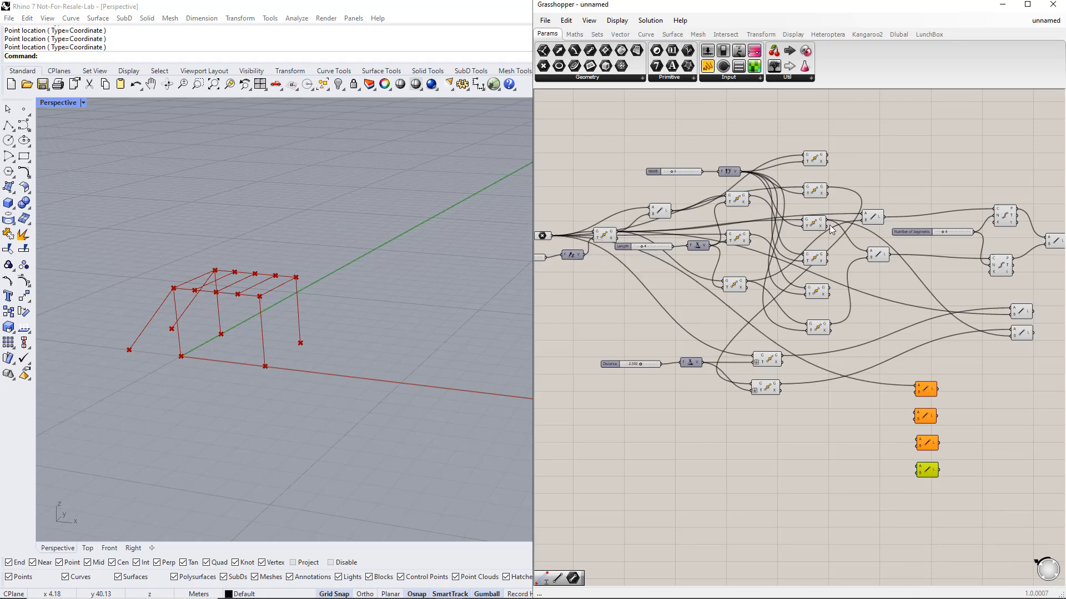
left_click_drag(827, 220, 916, 392)
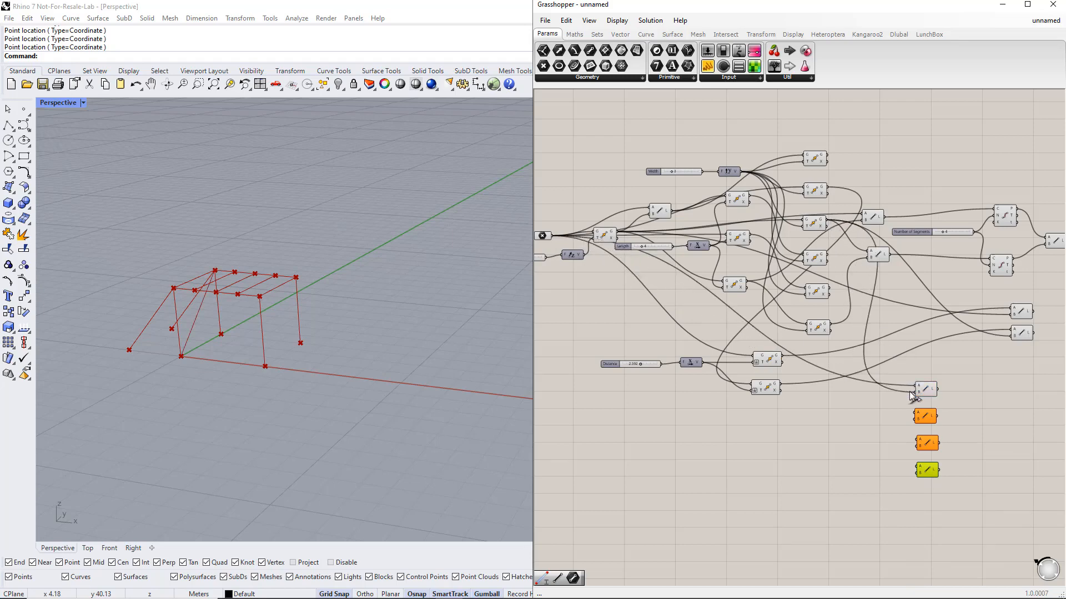
left_click(911, 401)
left_click_drag(621, 239, 916, 414)
left_click_drag(827, 191, 917, 421)
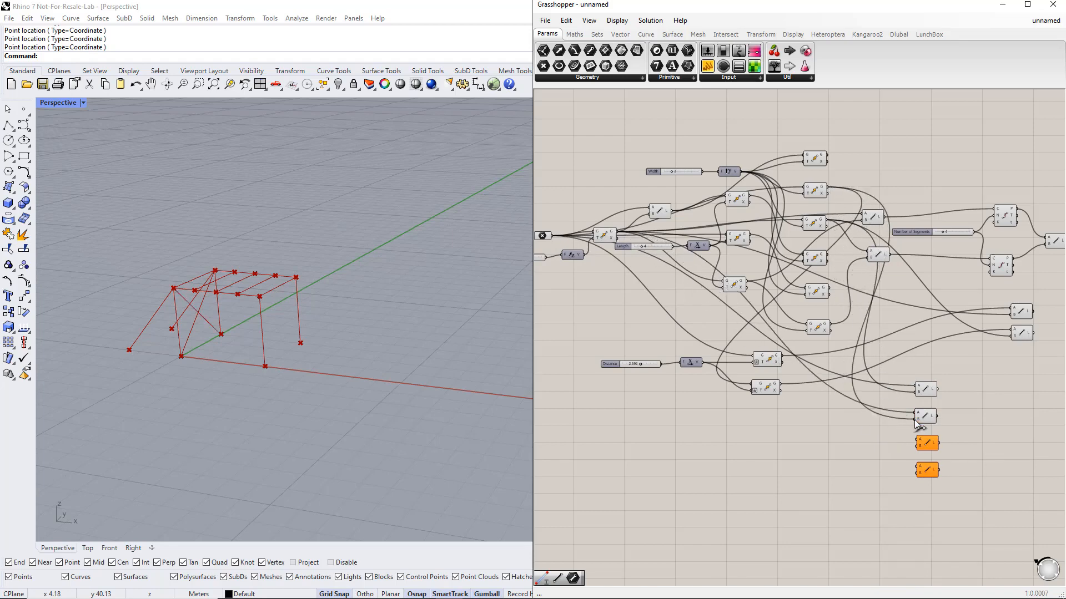
Wire the other two new Line components between opposite base and top corners as crossed diagonals on the far end face
left_click_drag(753, 241, 914, 444)
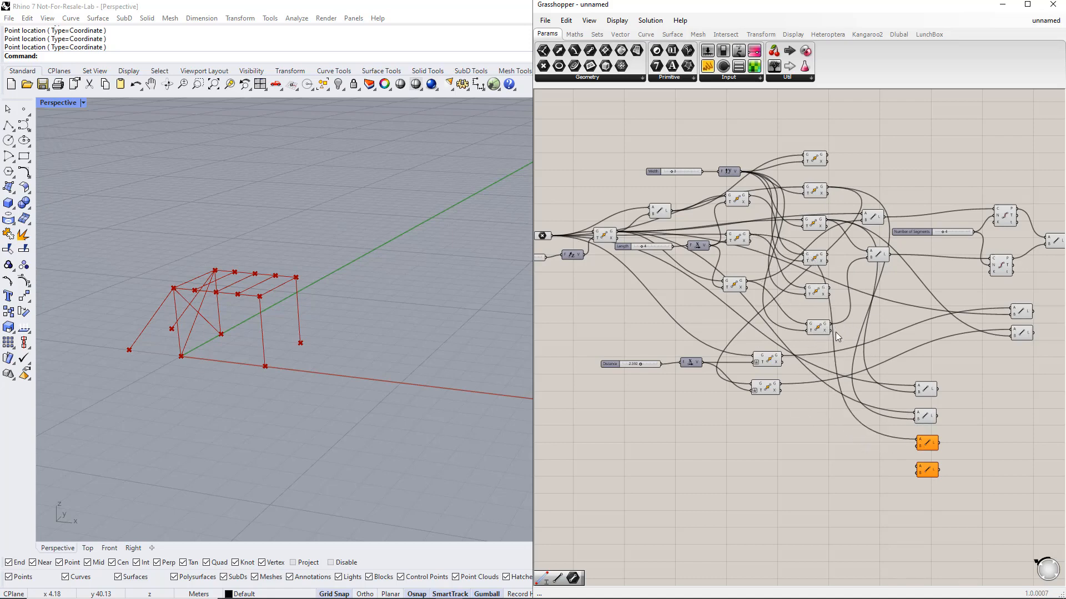
left_click_drag(831, 326, 900, 445)
left_click_drag(915, 448, 917, 447)
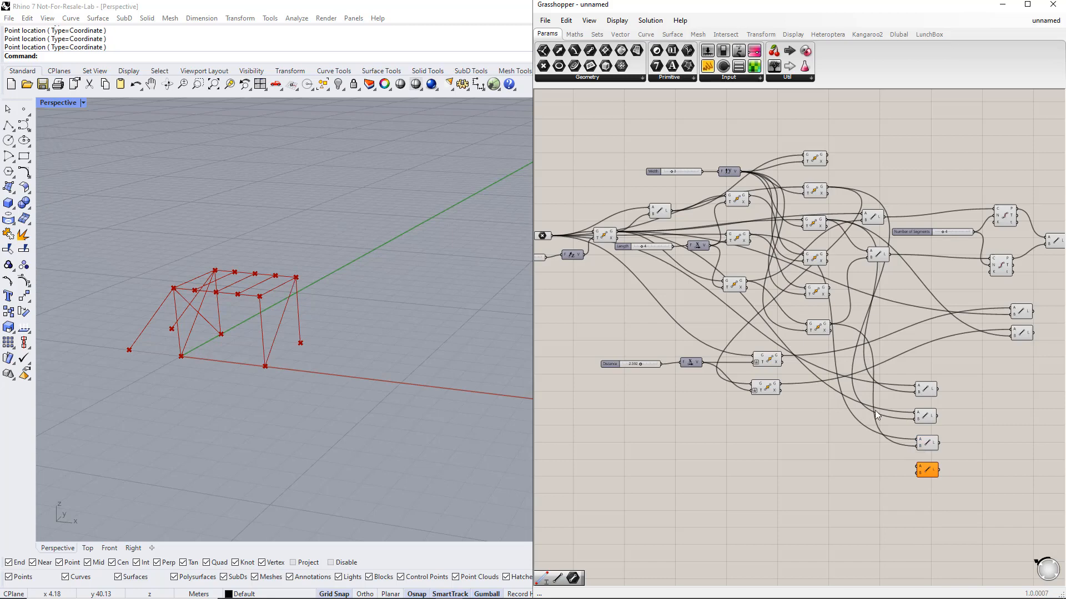
left_click_drag(747, 287, 919, 470)
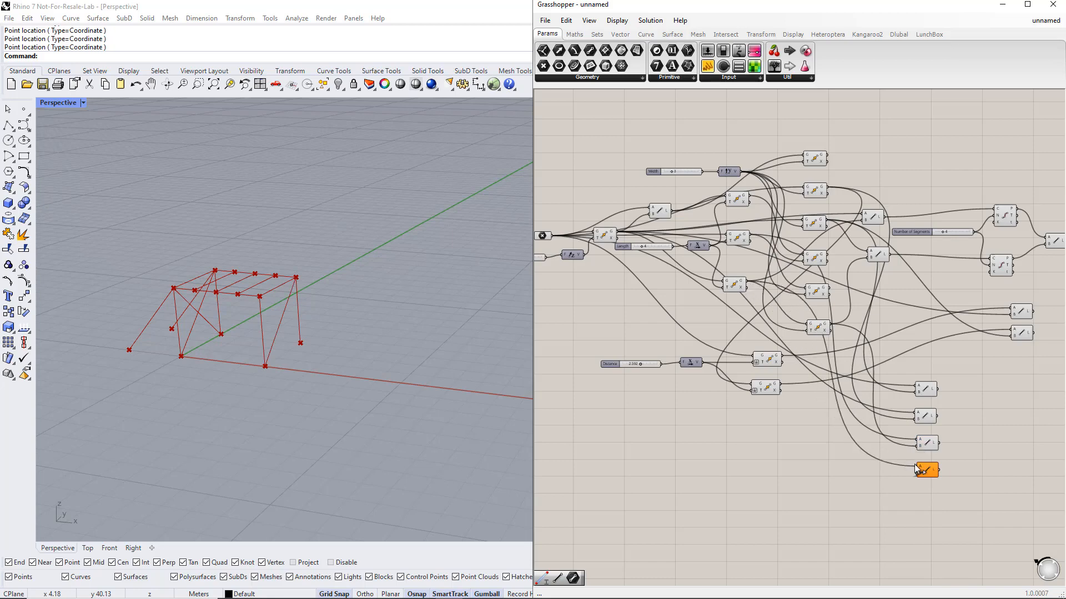
left_click_drag(831, 293, 918, 473)
Move the four diagonal Line components farther along the canvas and line up the two slanted-side Line components above them
left_click_drag(971, 495, 923, 369)
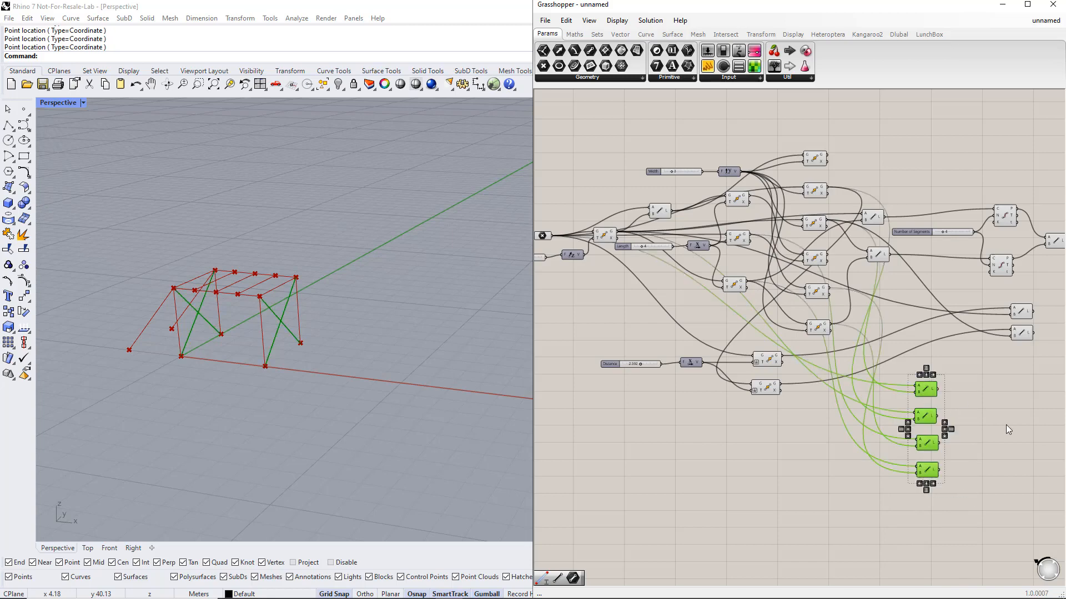
right_click_drag(1006, 425, 828, 379)
left_click_drag(809, 379, 929, 390)
left_click_drag(914, 332, 924, 297)
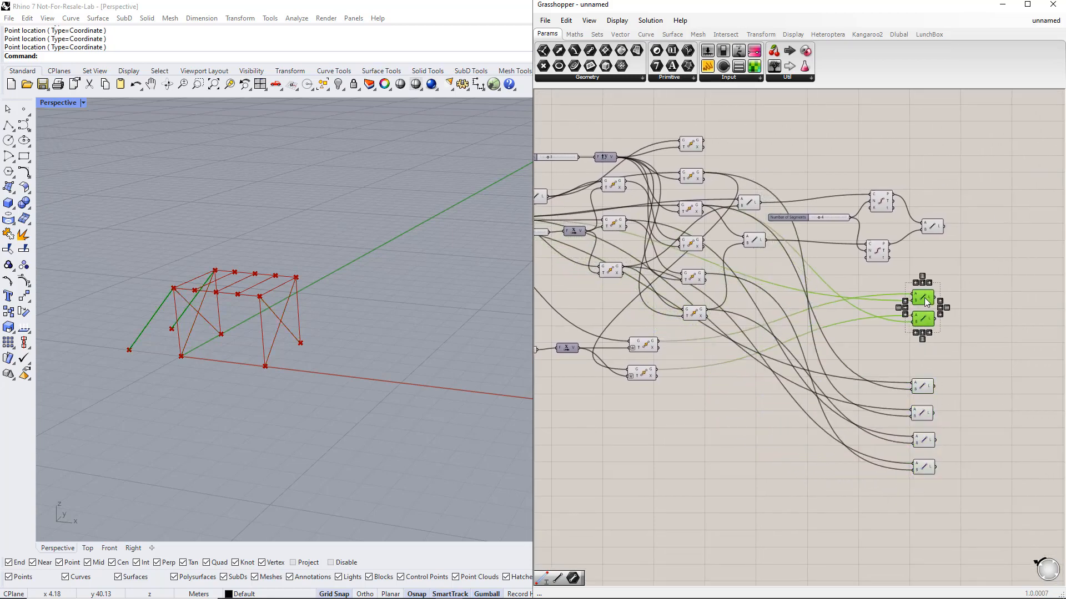
left_click(948, 426)
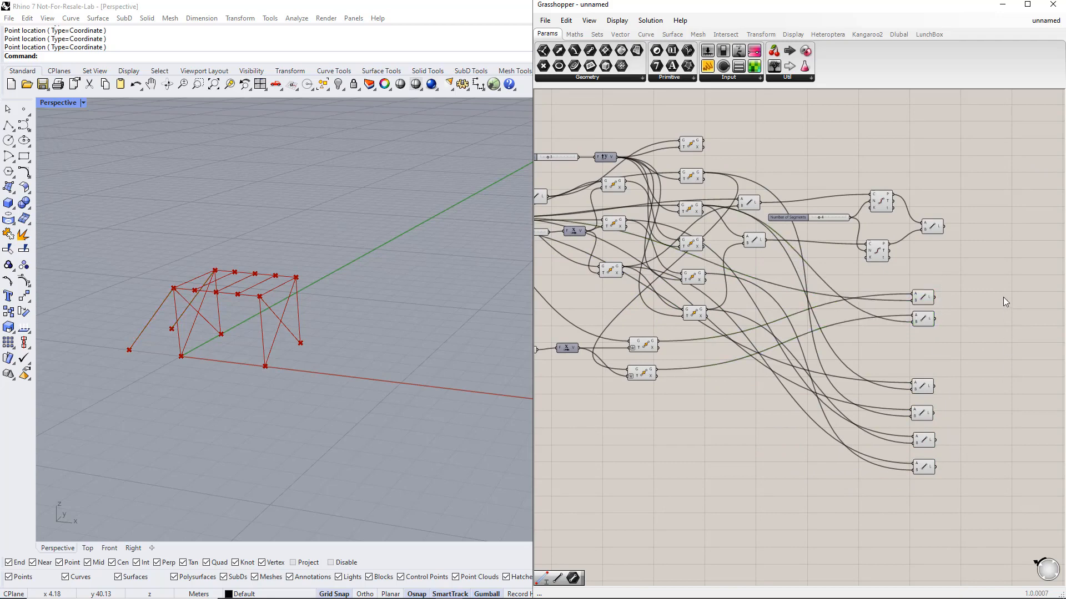
Place a Line parameter above the definition and duplicate it into a group of four and a group of two
right_click_drag(992, 287, 1020, 357)
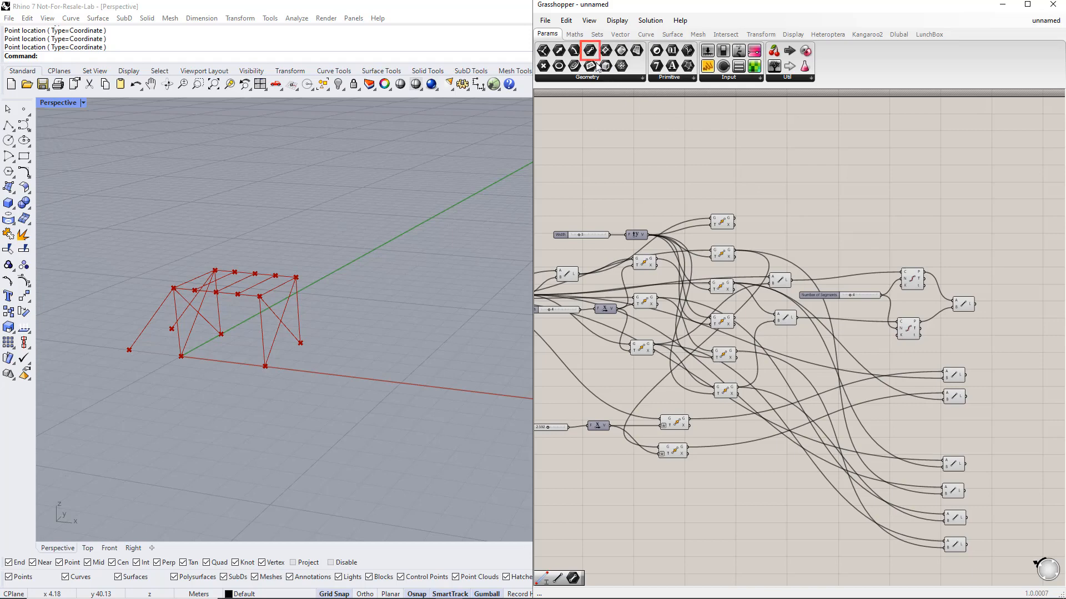
left_click_drag(596, 63, 956, 154)
left_click_drag(956, 154, 963, 229, "alt")
left_click(896, 217)
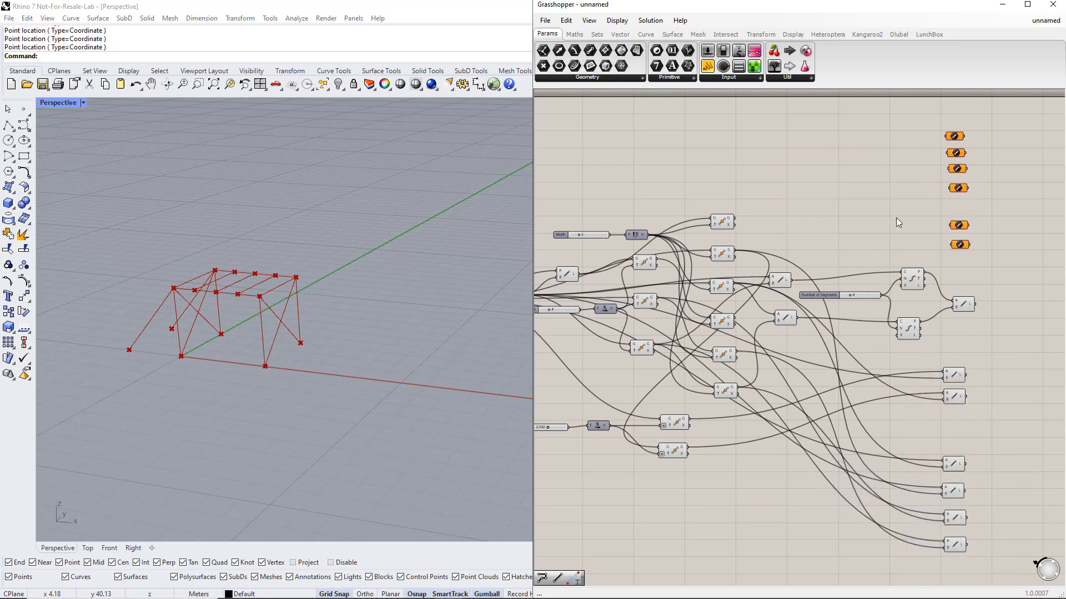
Connect the four vertical post lines to the group of four Line parameters, one each, and select them to check the posts
right_click_drag(889, 215, 898, 218)
left_click_drag(592, 278, 955, 139)
left_click(731, 225)
left_click_drag(743, 222, 953, 162)
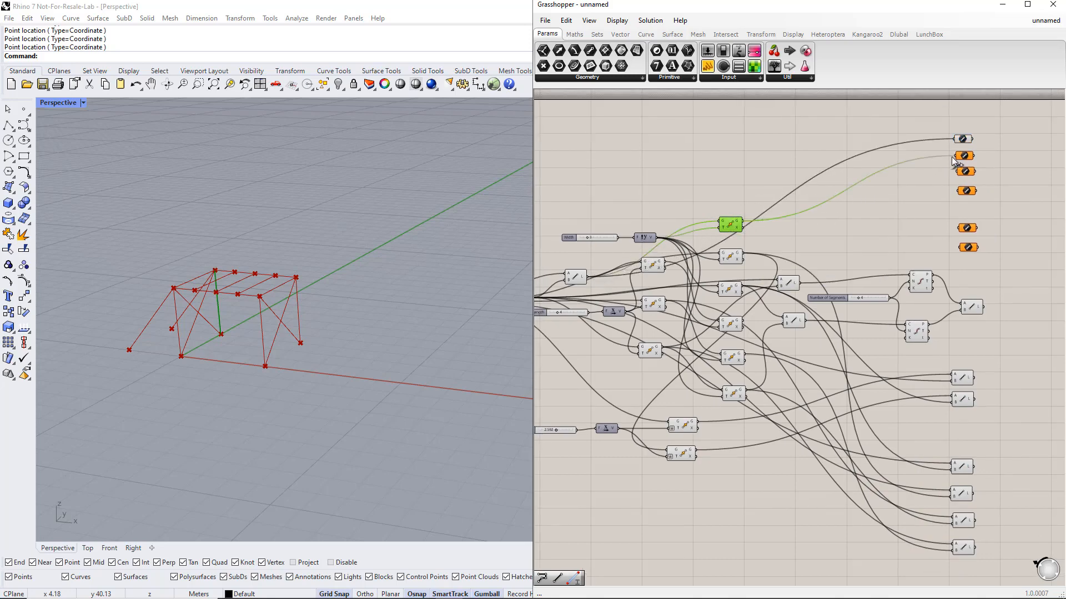
left_click(737, 325)
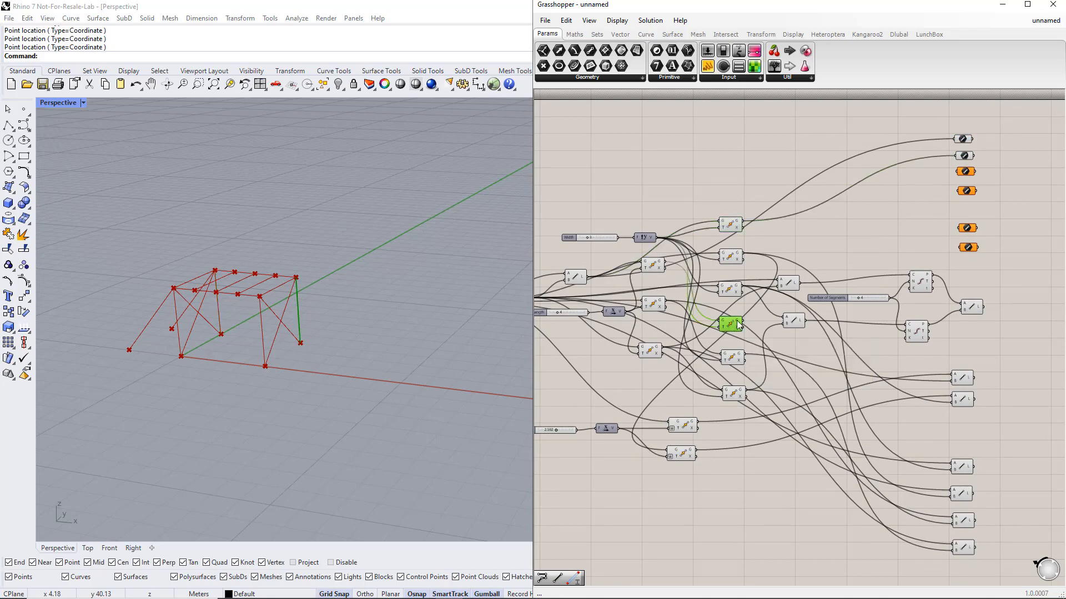
left_click_drag(877, 238, 954, 176)
left_click(655, 268)
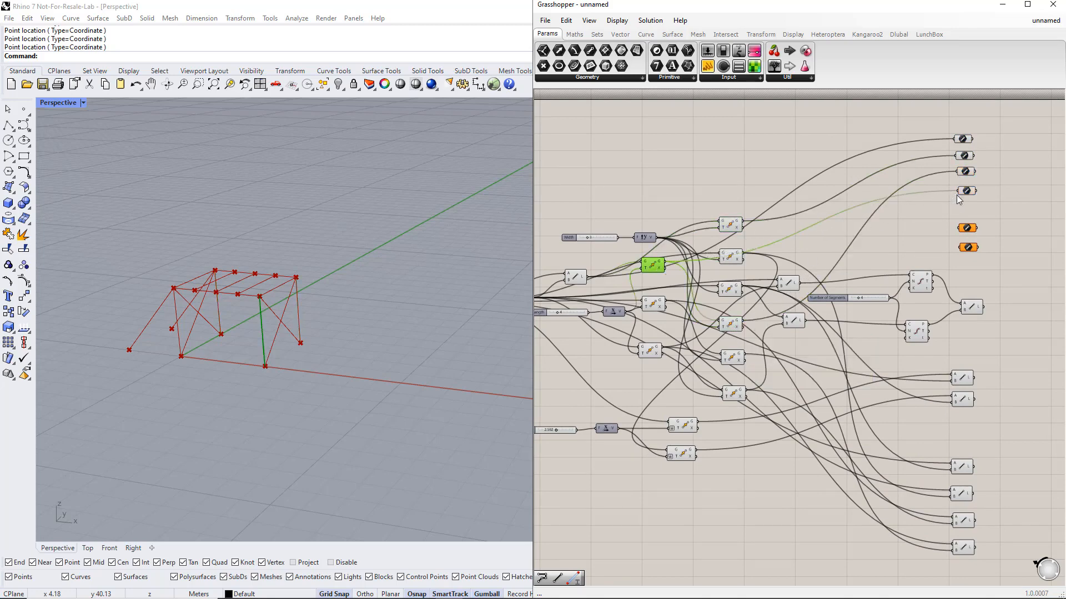
left_click_drag(957, 198, 949, 131)
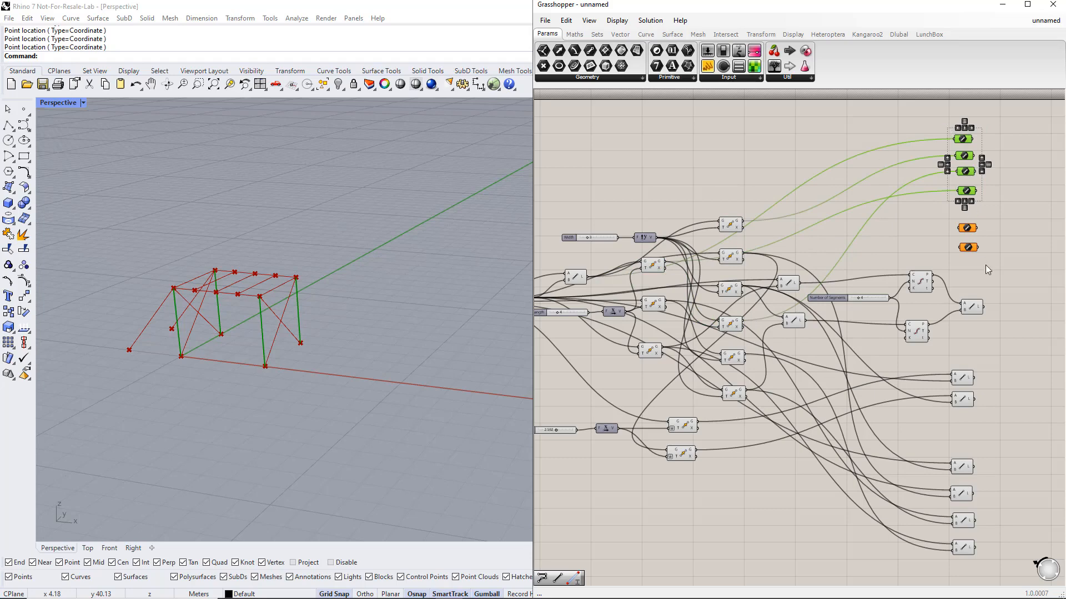
Connect the two top edge lines running along the frame's length to the remaining two Line parameters
left_click(888, 255)
left_click_drag(800, 283, 961, 228)
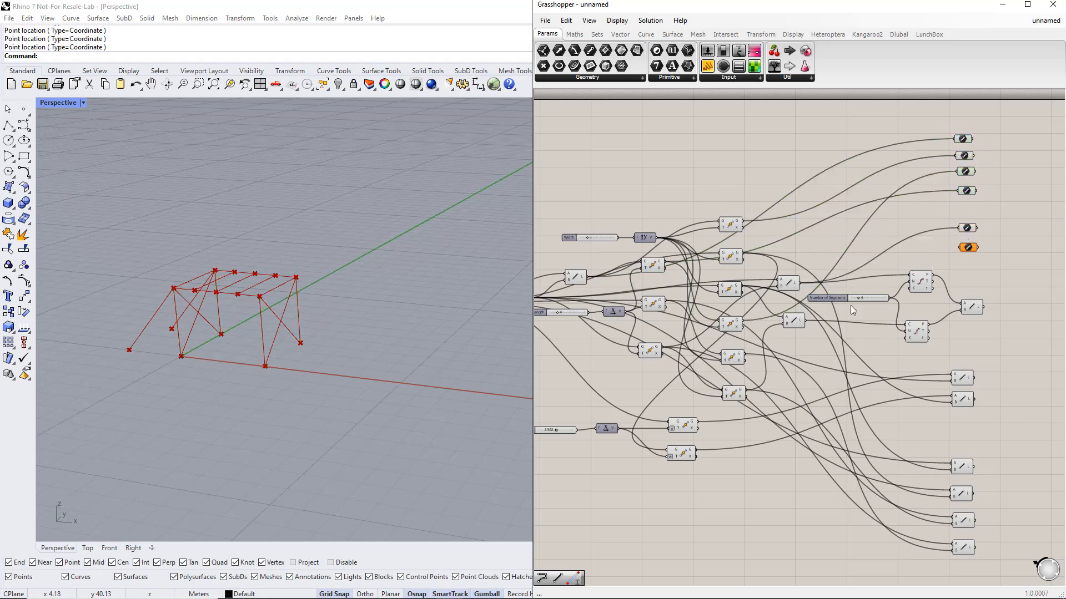
left_click_drag(820, 317, 951, 217)
left_click(1003, 273)
Turn off the preview of the first vertical post's Line component and the three Move components that copy it
left_click(580, 273)
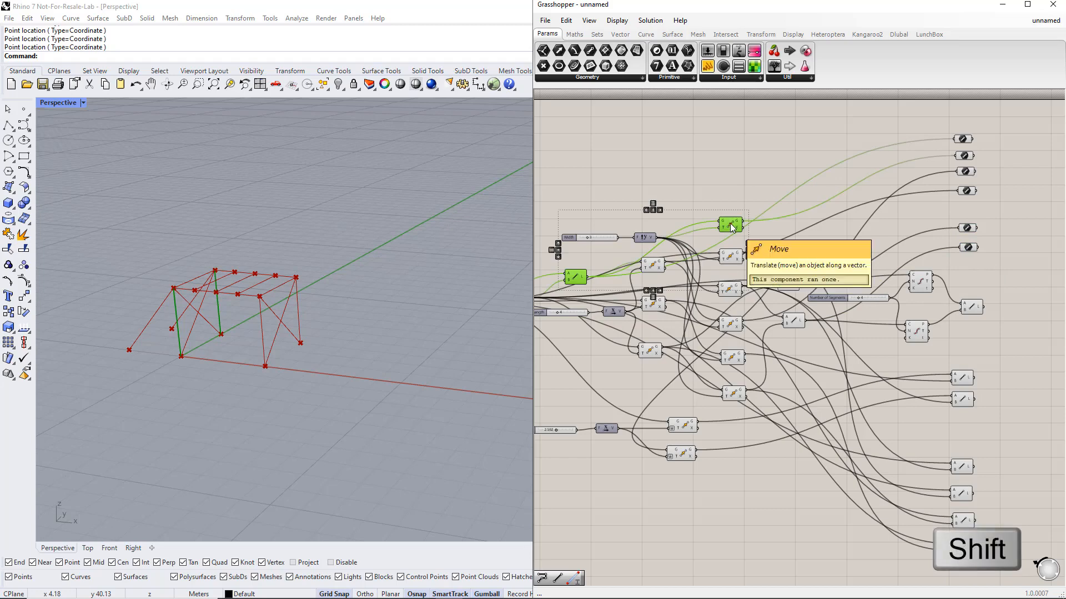
left_click(732, 227, "shift")
left_click(659, 268, "shift")
left_click(726, 325, "shift")
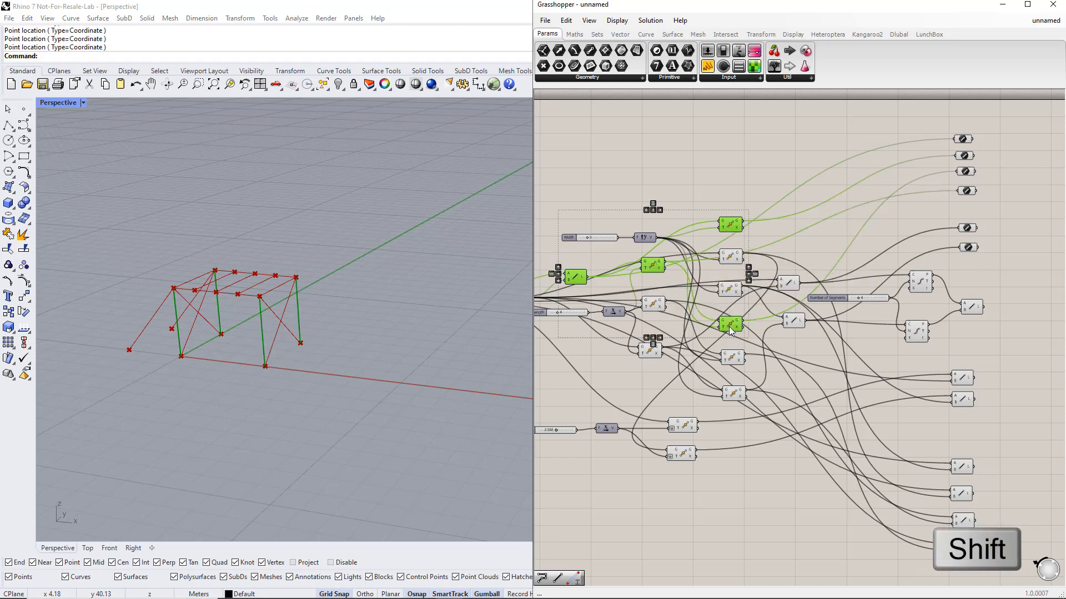
middle_click(728, 326)
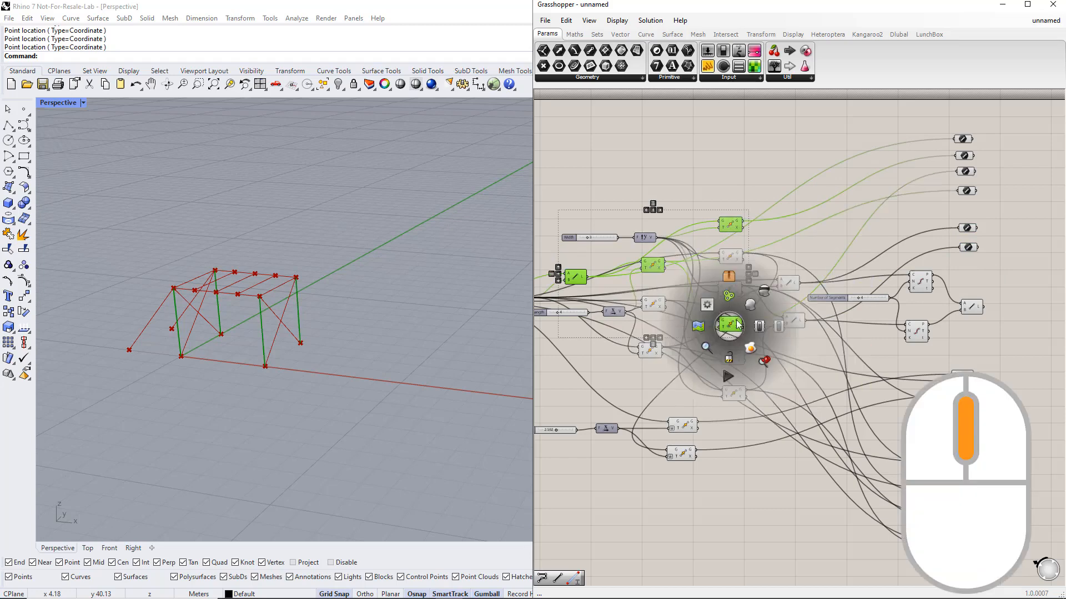
left_click(765, 293)
left_click(733, 198)
left_click_drag(714, 239, 713, 237)
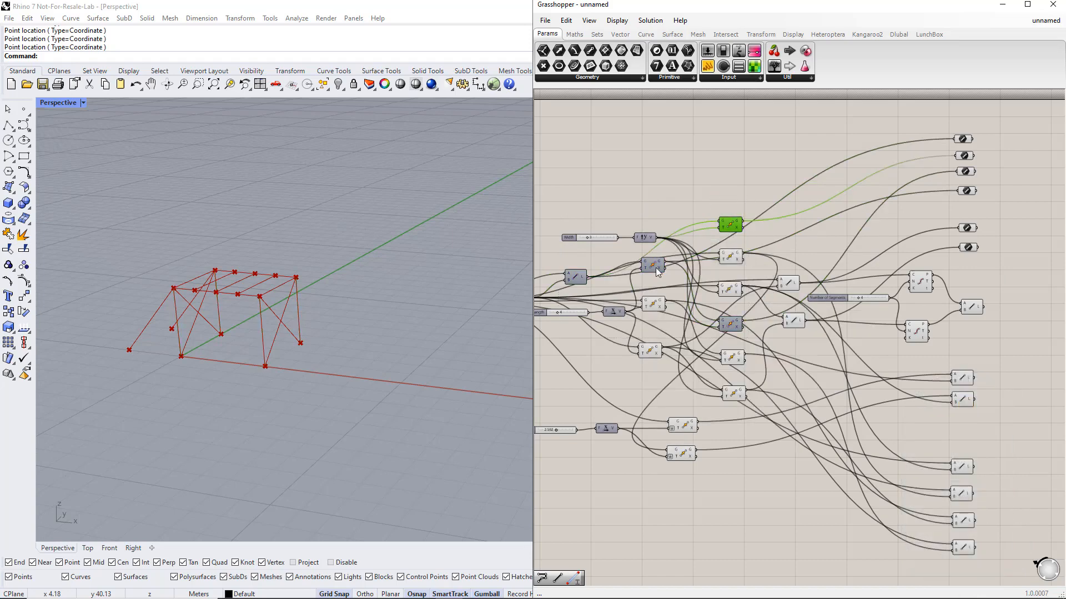
left_click(656, 268)
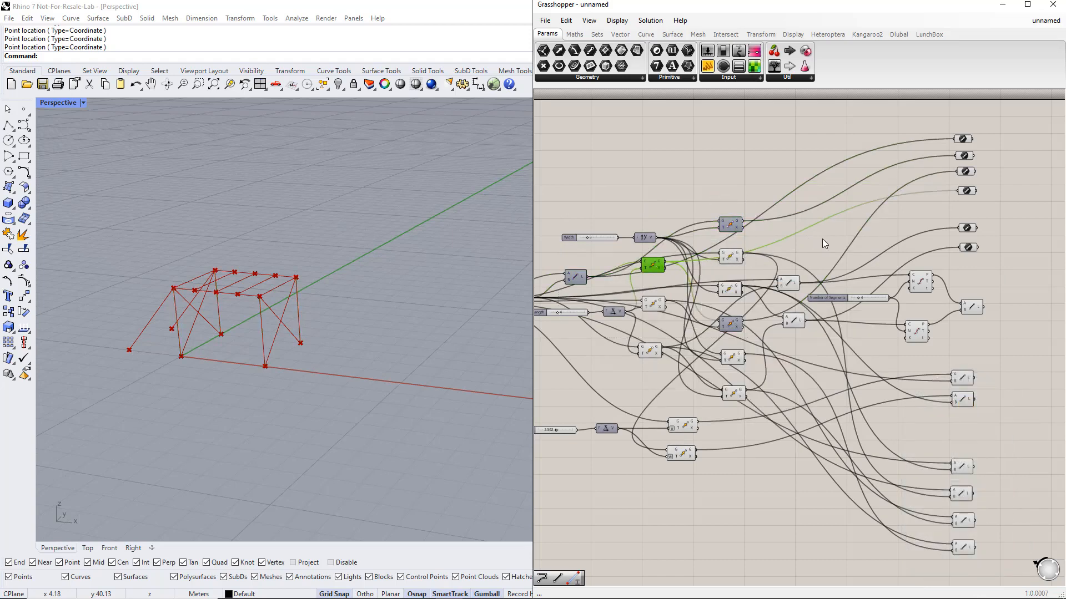
Select all the member Line parameters and Line components together to check the complete frame in the viewport
right_click_drag(1026, 309, 922, 305)
left_click_drag(908, 565, 847, 133)
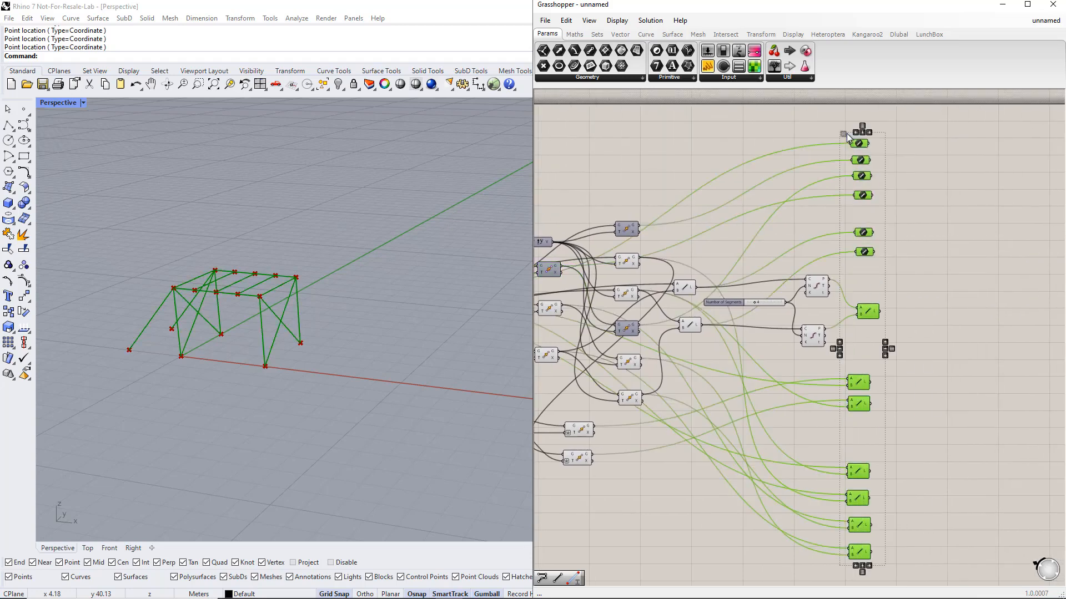
left_click(914, 172)
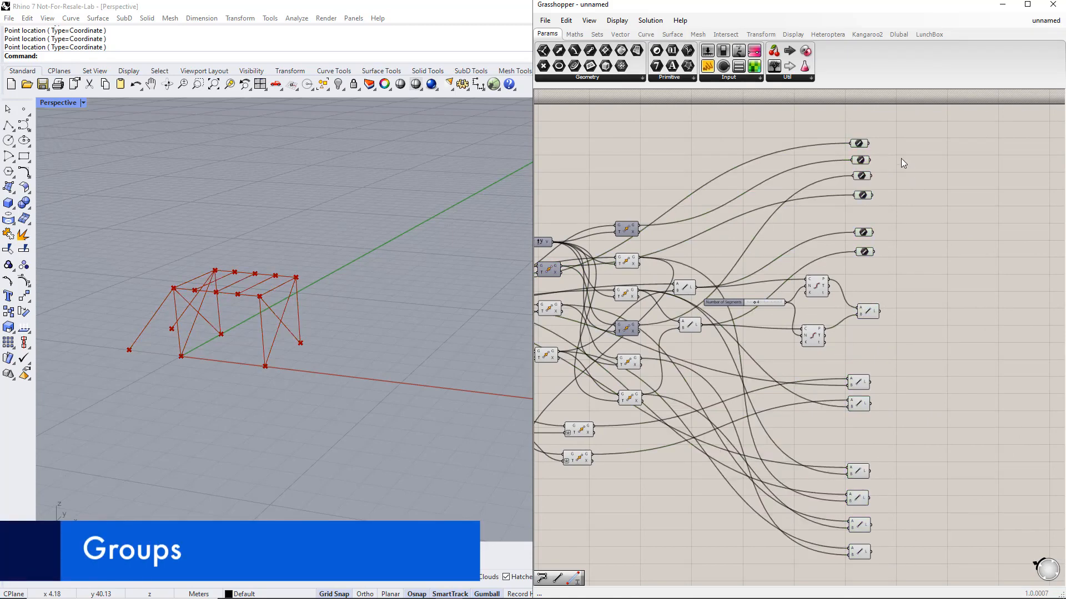
Group the four vertical post Line parameters, name the group Columns and colour it pink
scroll(889, 146, "up", 4)
left_click_drag(756, 110, 894, 283)
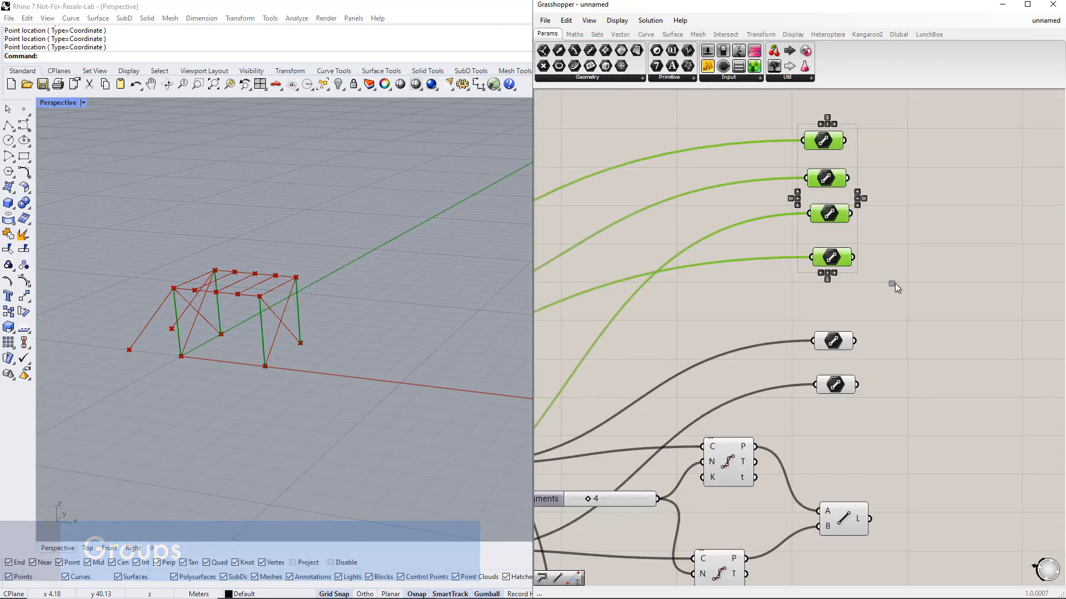
key("ctrl+g")
right_click(839, 166)
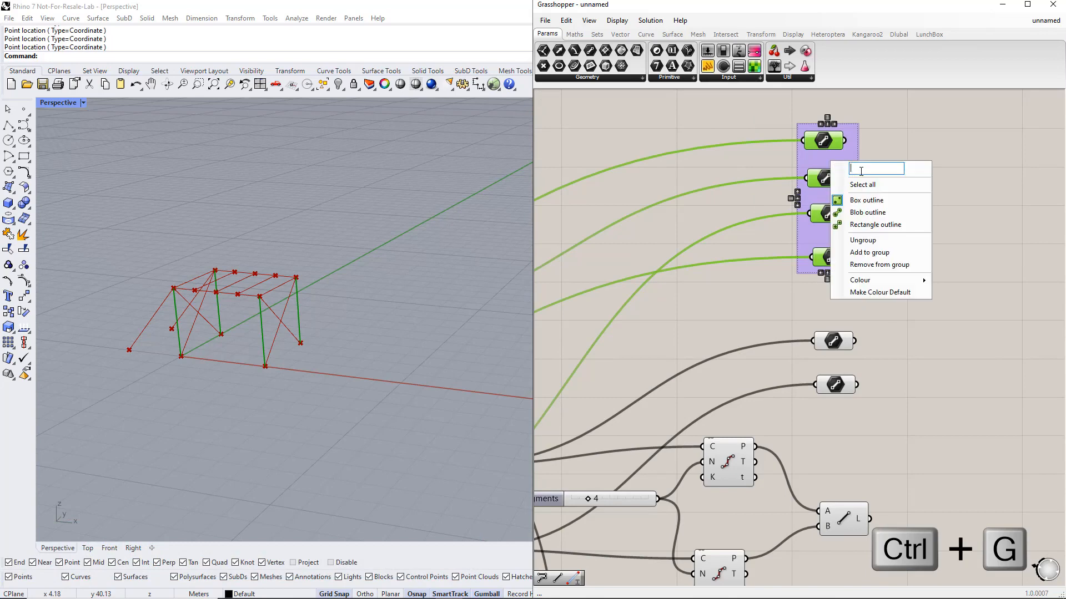
type("Columns")
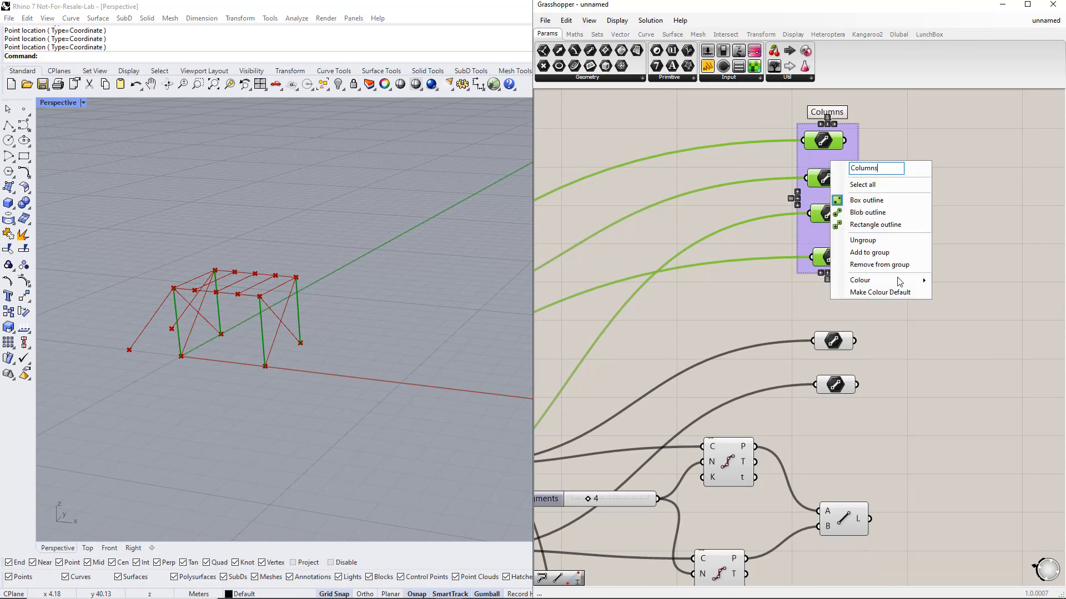
mouse_move(871, 281)
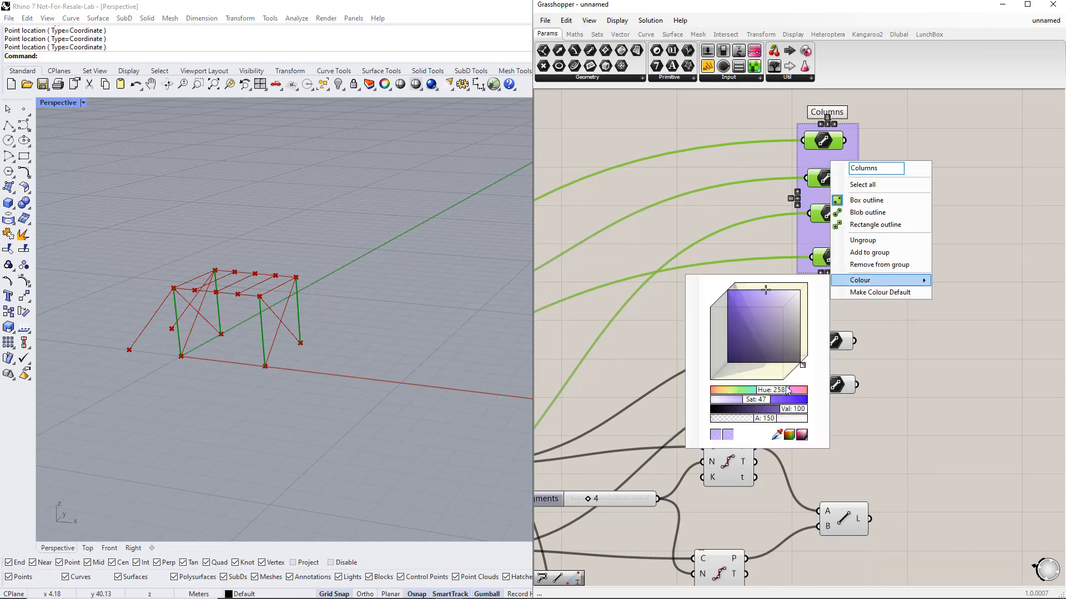
left_click_drag(785, 388, 802, 388)
left_click(912, 351)
Group the two top edge Line parameters, name the group Longitudinal Beams and colour it turquoise
right_click_drag(912, 351, 844, 302)
left_click_drag(714, 239, 822, 368)
key("ctrl+g")
right_click(773, 309)
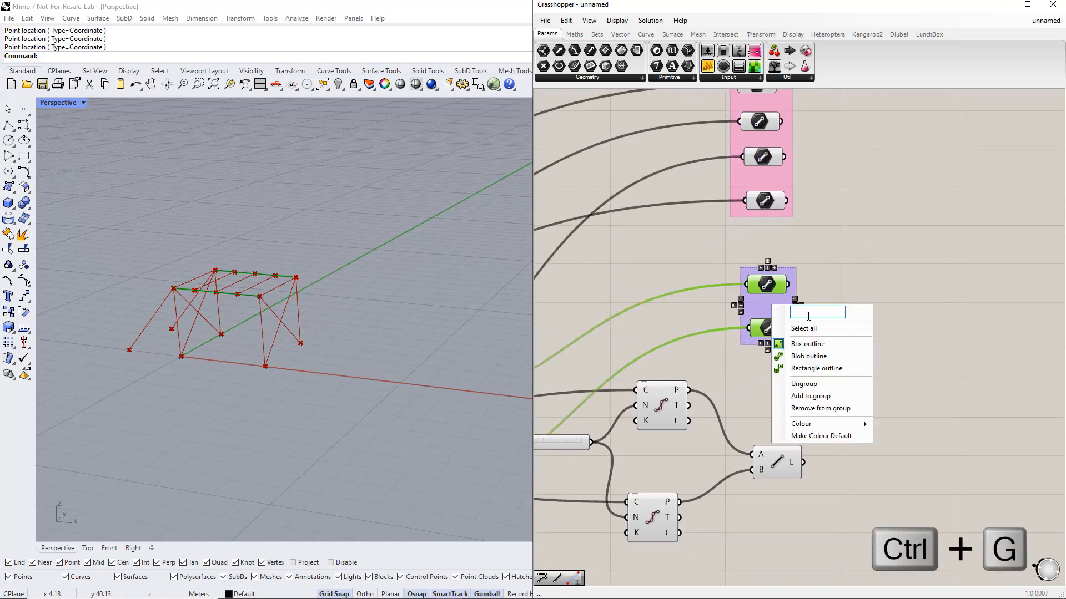
type("Longi")
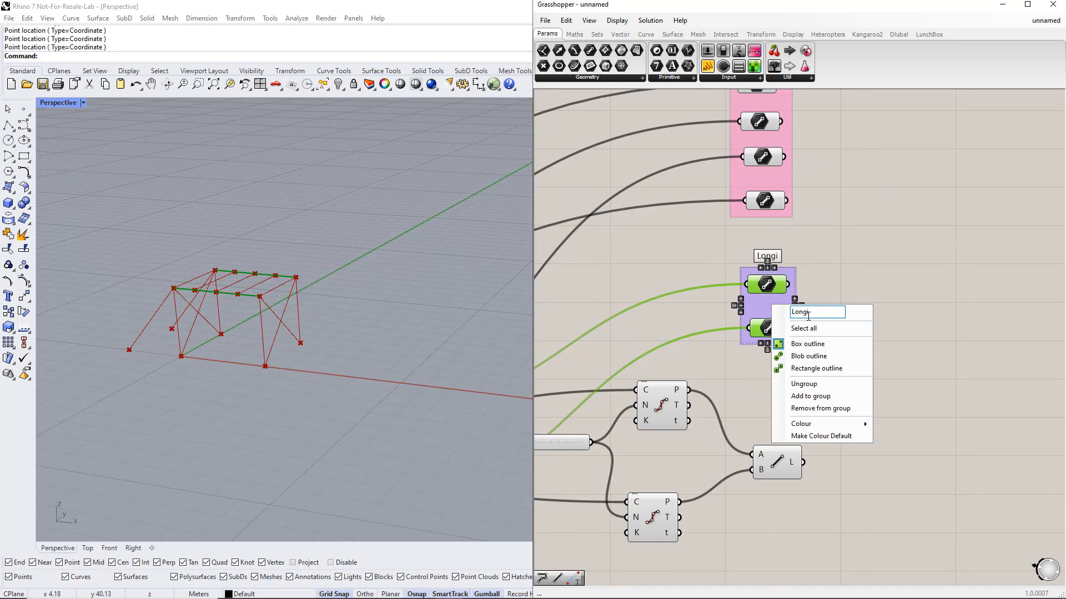
type("tudinal Be")
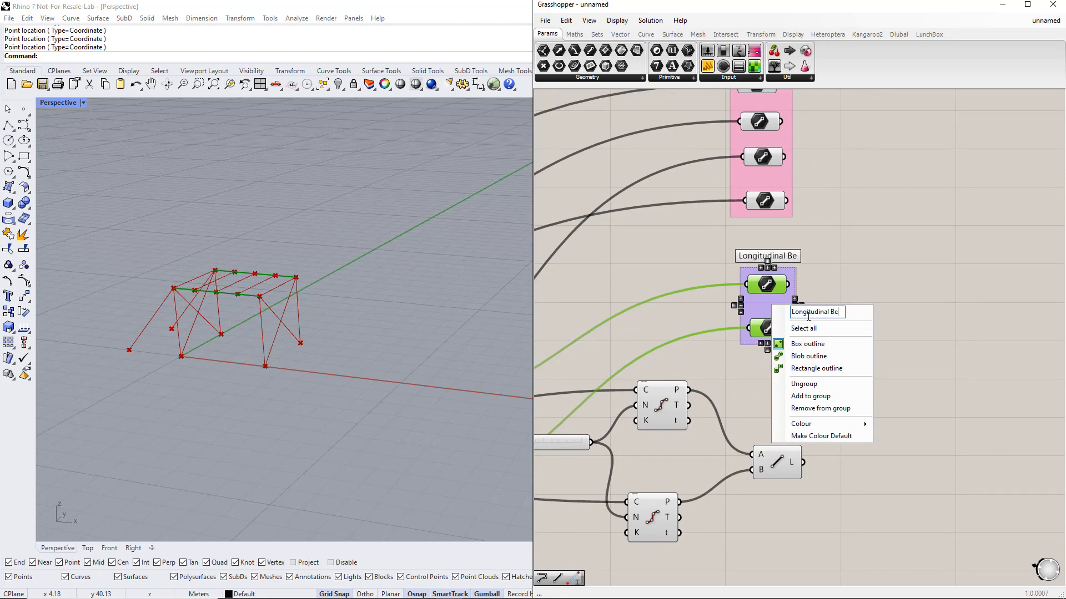
type("ams")
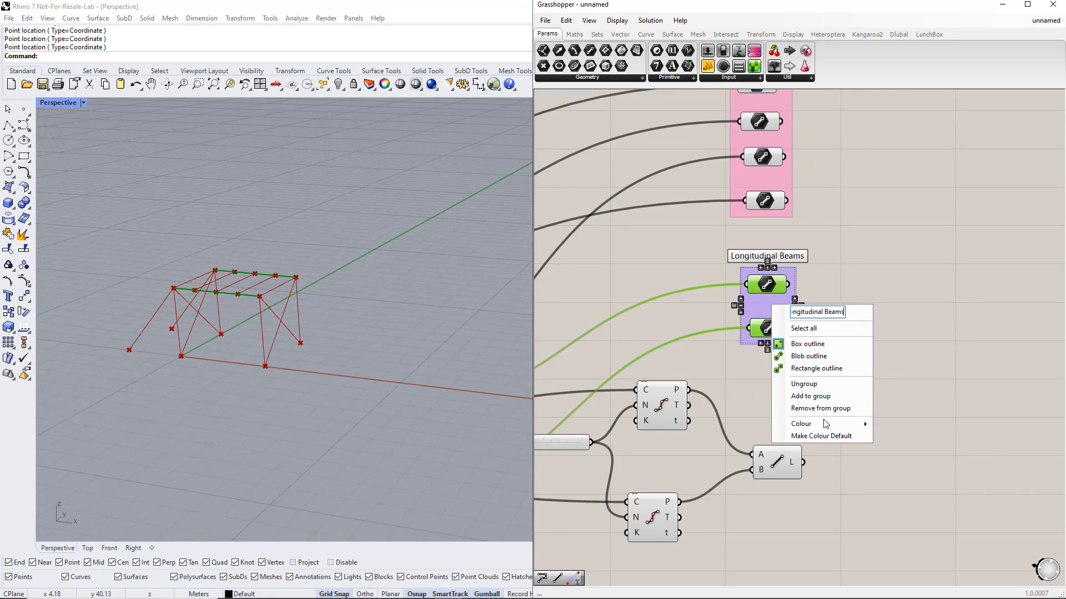
mouse_move(825, 424)
left_click(955, 534)
left_click(888, 424)
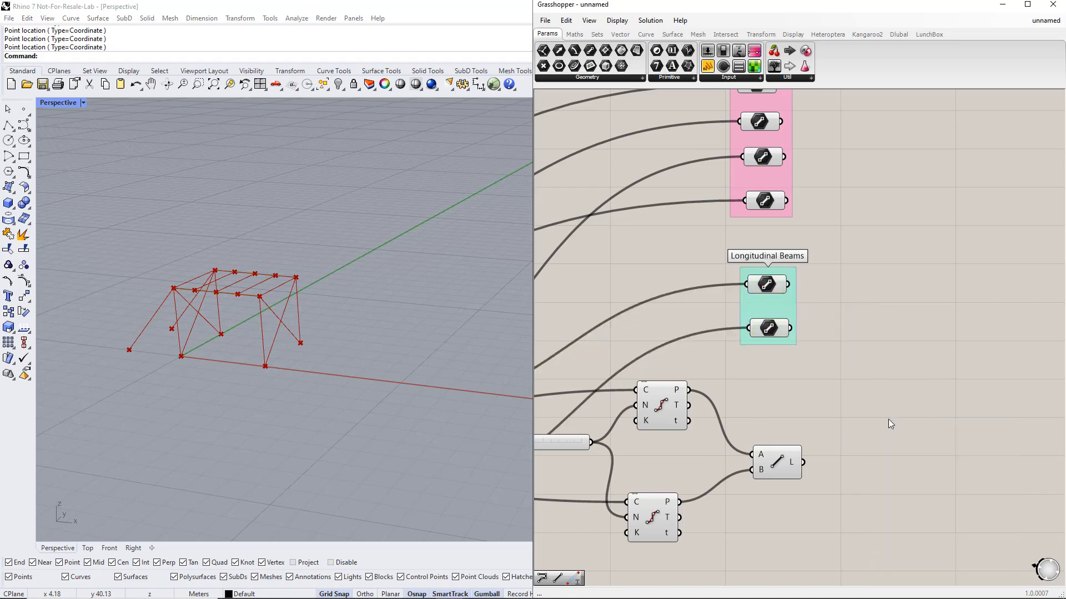
Group the Line component joining the divided top edges, name it Transverse Beams and give it a stronger purple colour
right_click_drag(807, 516, 804, 378)
left_click_drag(735, 394, 830, 282)
key("ctrl+g")
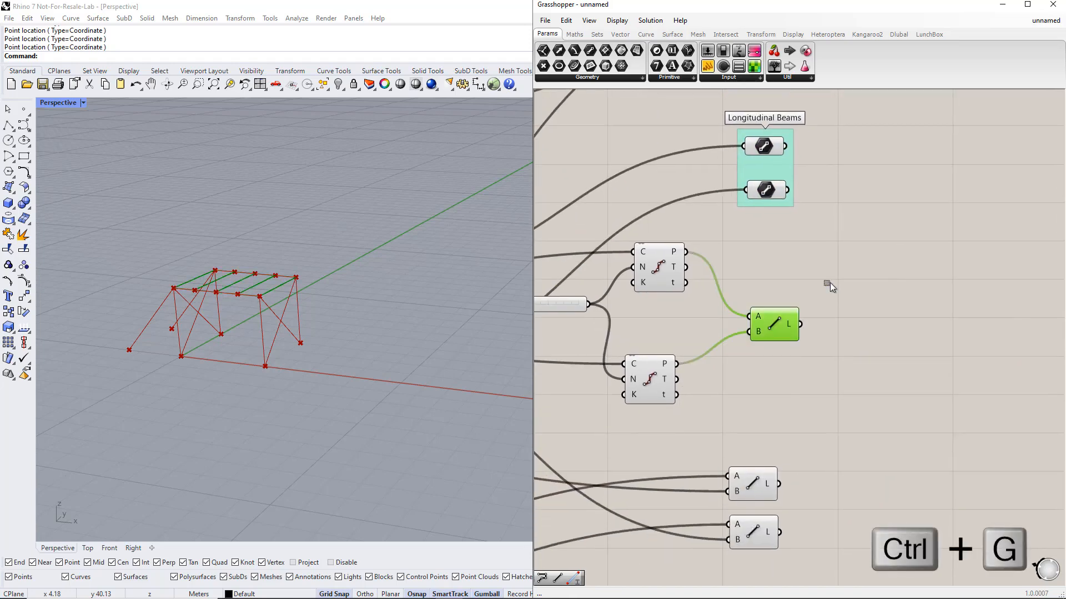
right_click(791, 307)
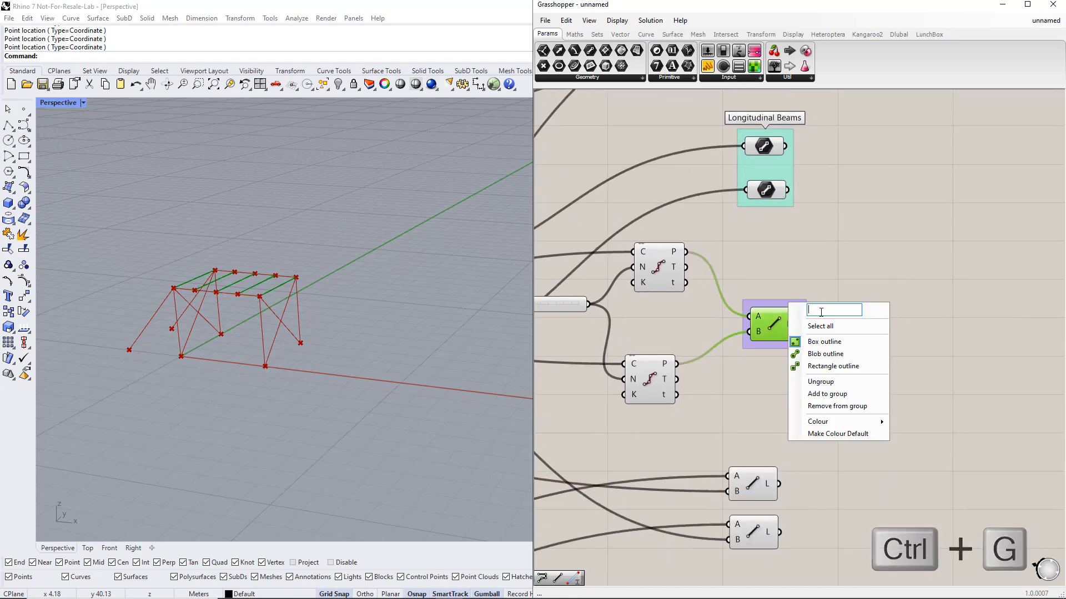
type("Transve")
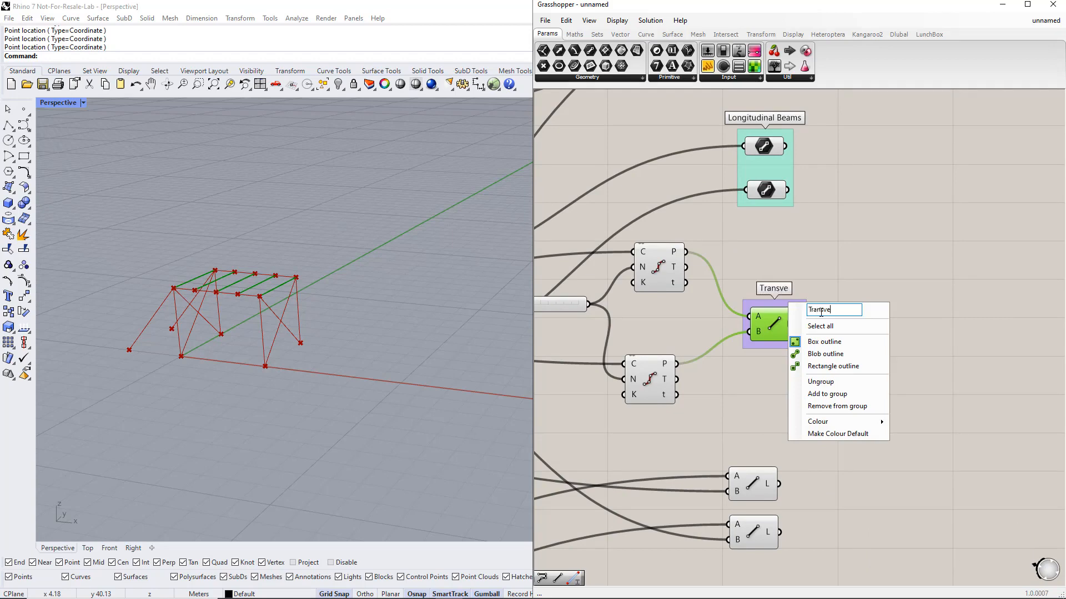
type("rse Beams")
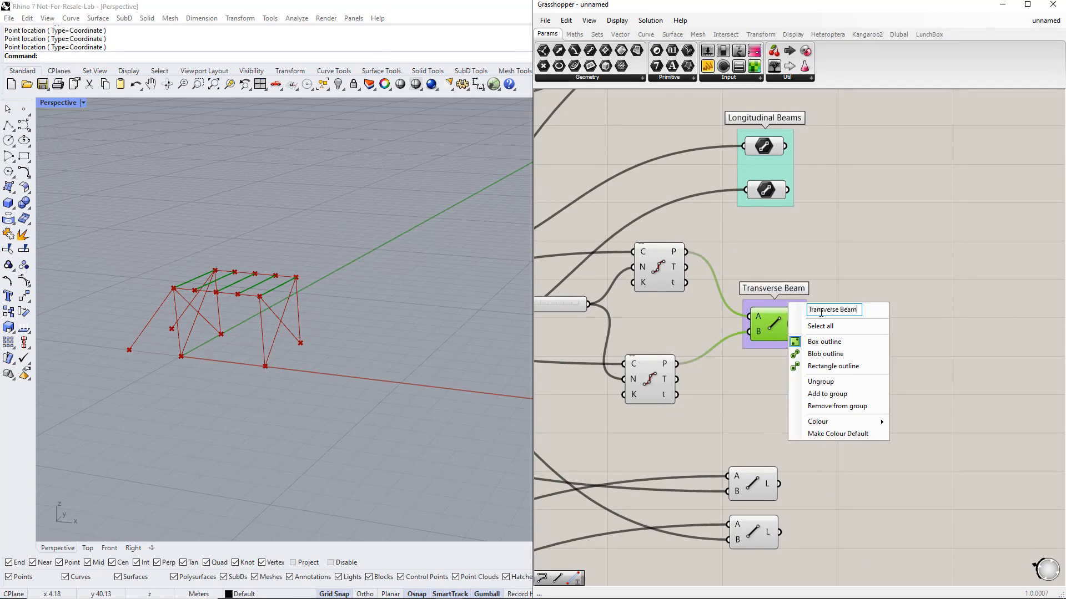
mouse_move(849, 425)
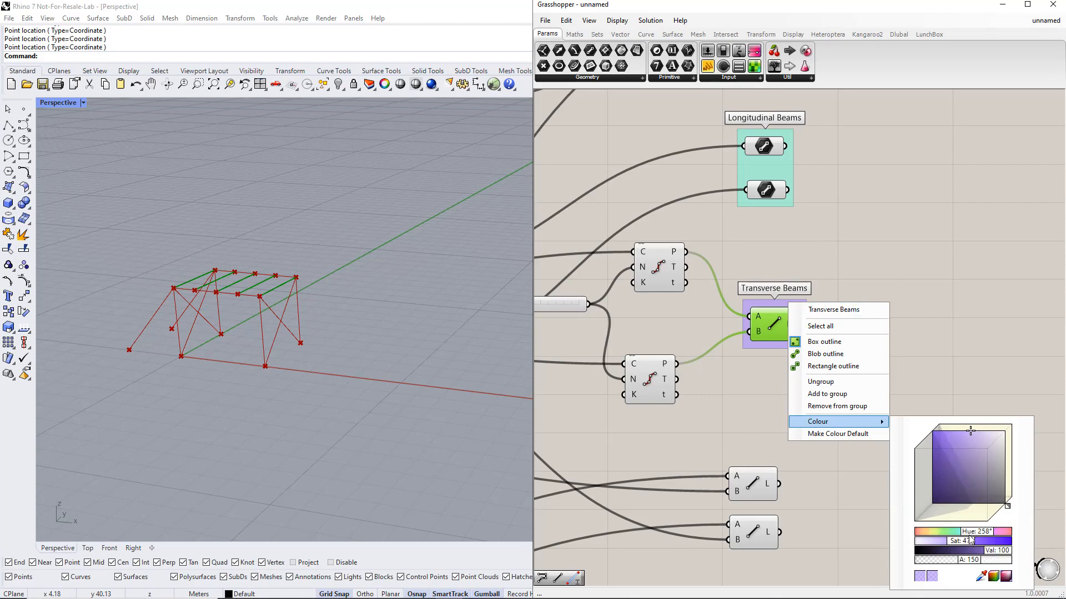
left_click(971, 541)
left_click(970, 372)
Group the two slanted-side Line components, name the group Struts and colour it blue
right_click_drag(813, 485, 838, 262)
left_click_drag(726, 222, 862, 355)
key("ctrl+g")
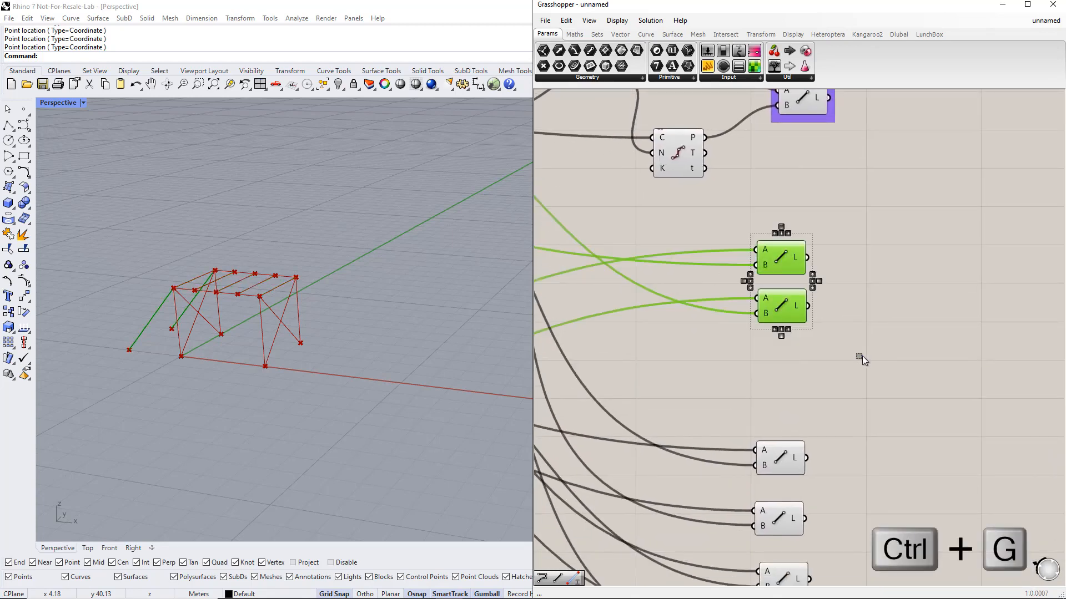
right_click(788, 284)
type("Struts")
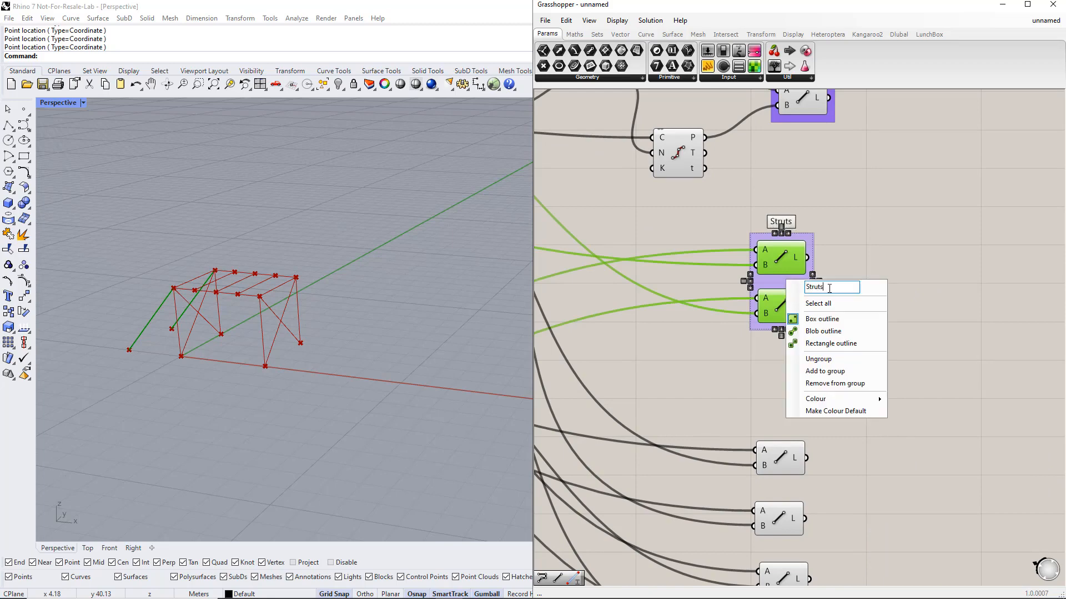
mouse_move(860, 401)
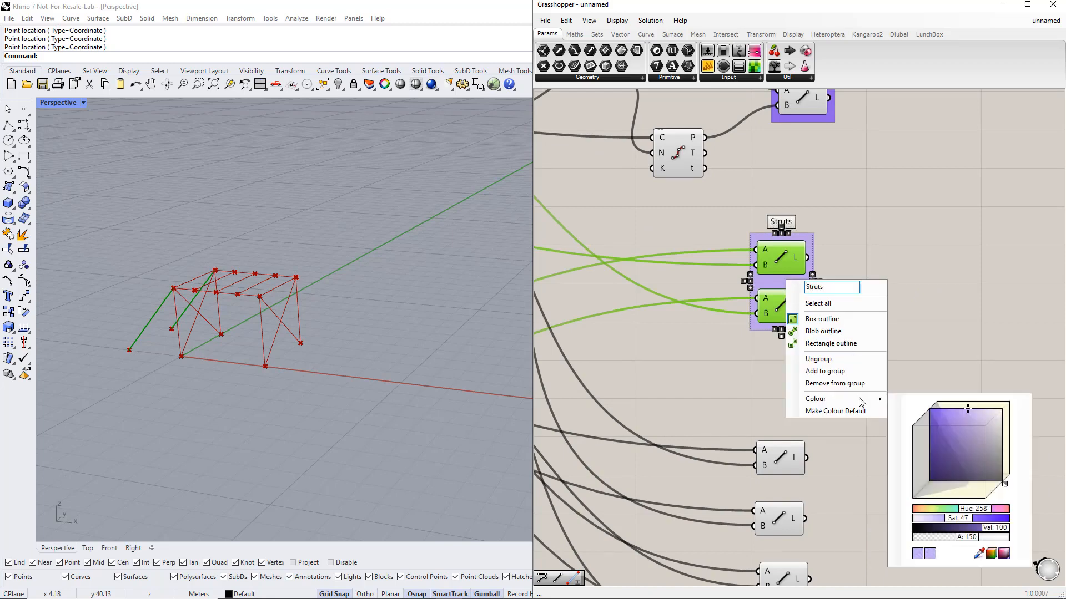
mouse_move(968, 515)
left_mouse_down()
mouse_move(944, 514)
mouse_move(974, 512)
left_mouse_up()
key("Escape")
Group the four diagonal Line components, name the group Bracings and colour it light blue
right_click_drag(930, 465, 883, 261)
left_click_drag(702, 162, 842, 477)
key("ctrl+g")
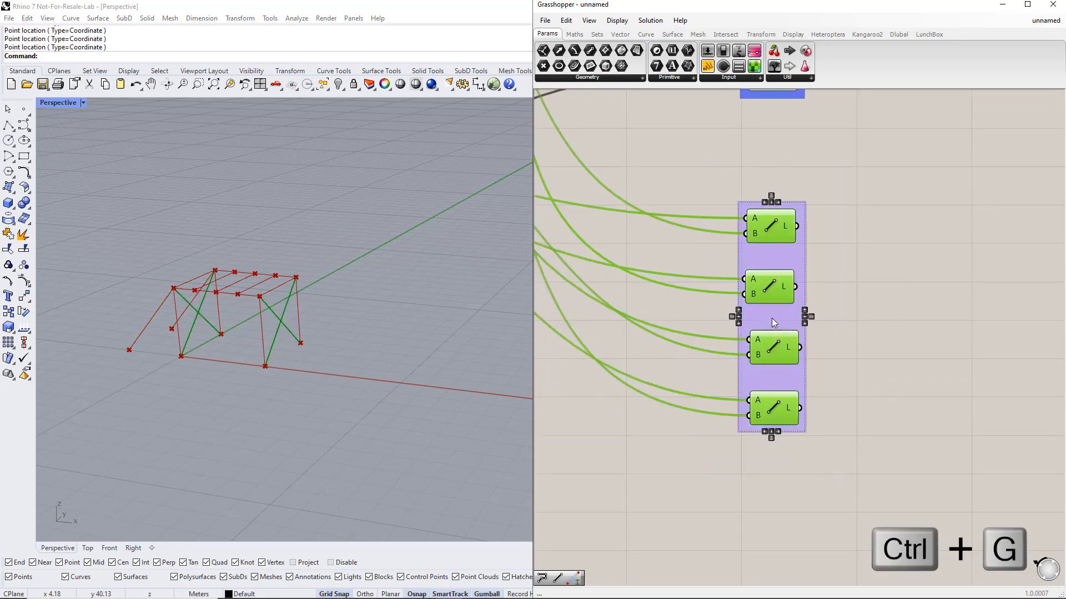
right_click(772, 318)
type("Bra")
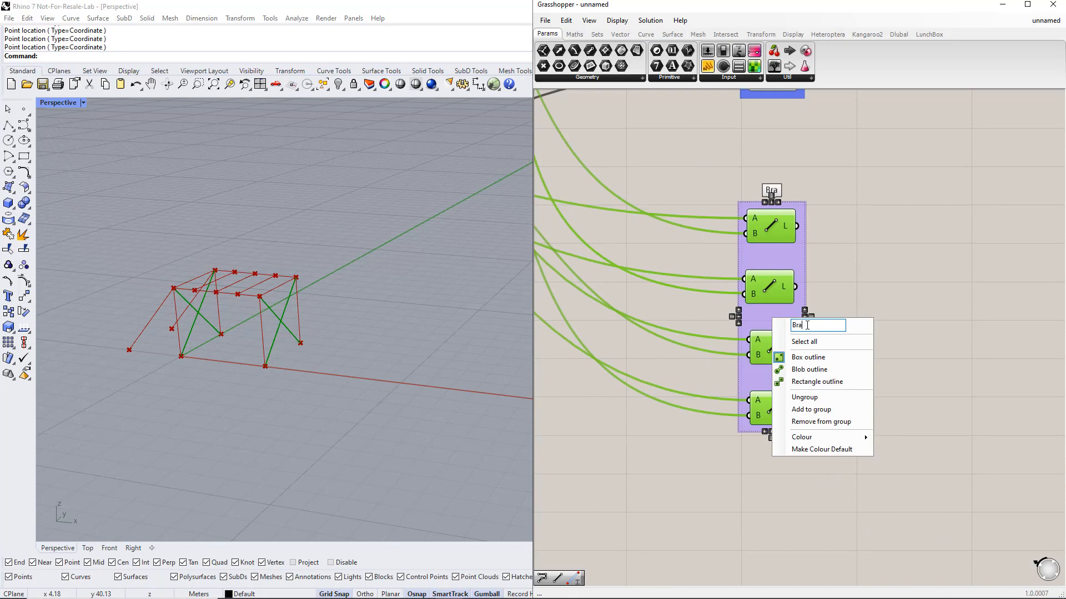
type("cings")
mouse_move(838, 437)
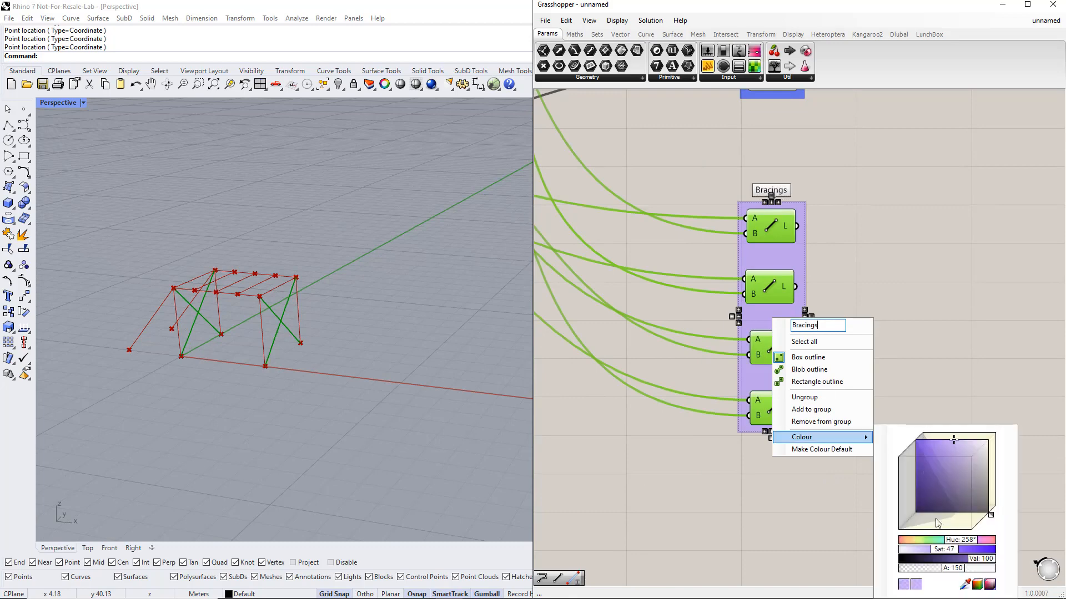
left_click_drag(959, 542, 949, 541)
left_click(941, 377)
Stack the Length, Width and Height sliders in one column at the start of the definition, before the Point parameter
scroll(899, 375, "down", 5)
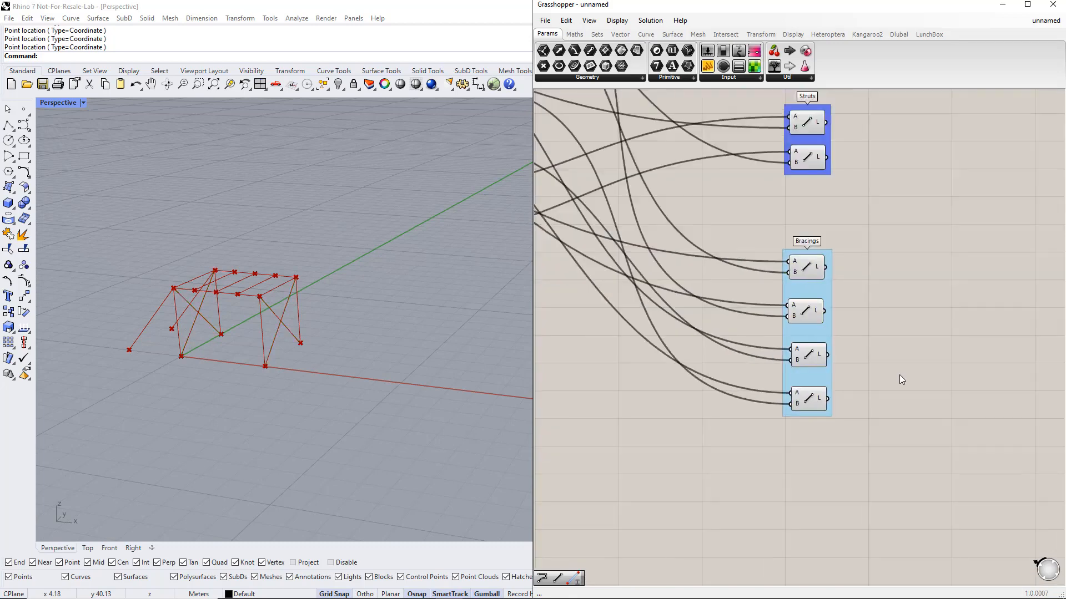
right_click_drag(892, 361, 887, 404)
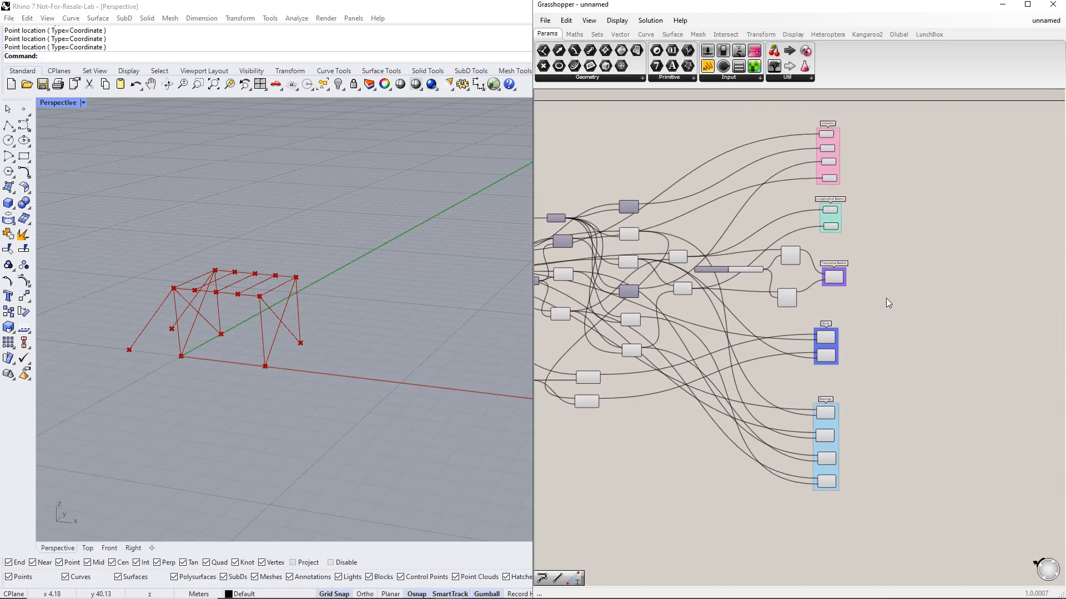
scroll(886, 299, "up", 1)
right_click_drag(886, 307, 954, 376)
right_click_drag(709, 441, 902, 438)
right_click_drag(684, 404, 770, 434)
scroll(654, 373, "up", 1)
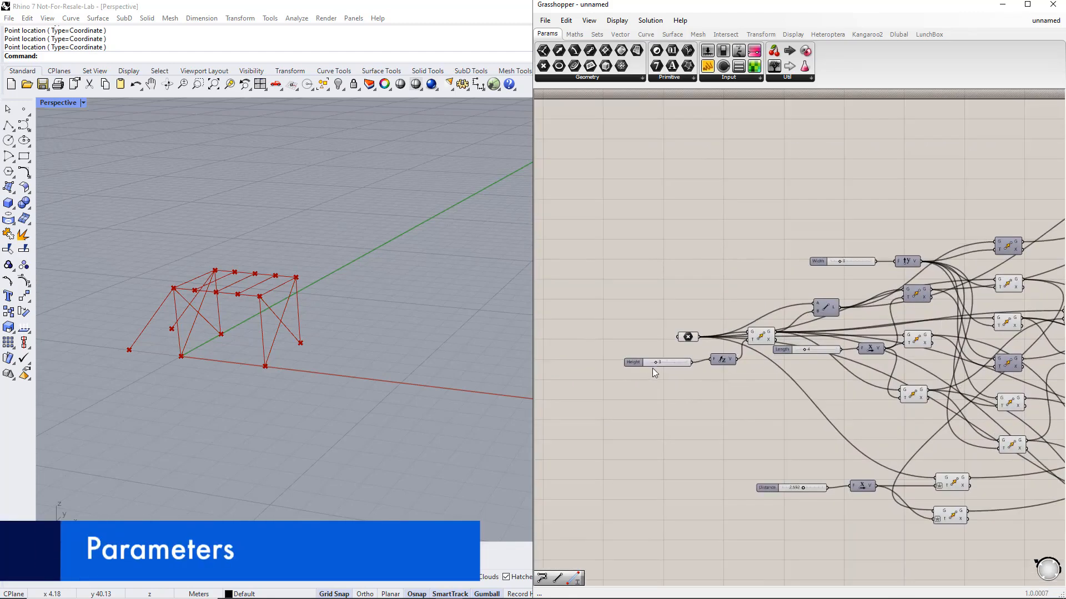
left_click_drag(657, 361, 615, 353)
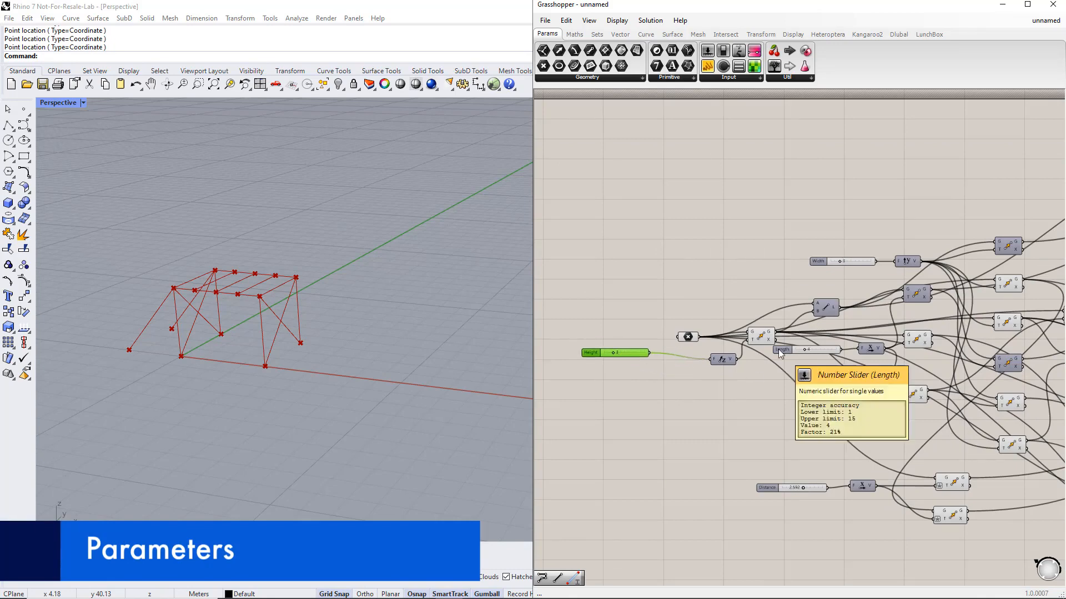
left_click_drag(780, 354, 591, 328)
left_click_drag(820, 264, 597, 339)
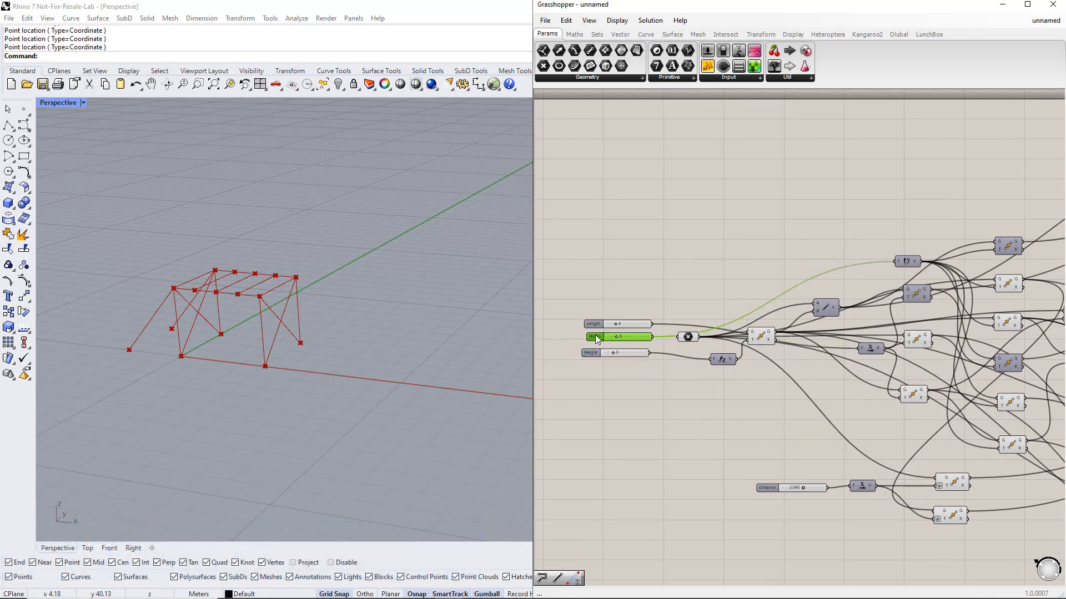
Move the Number of Segments and Distance sliders below the Height slider and tighten their spacing in the column
scroll(597, 340, "down", 1)
left_click_drag(644, 419, 596, 369)
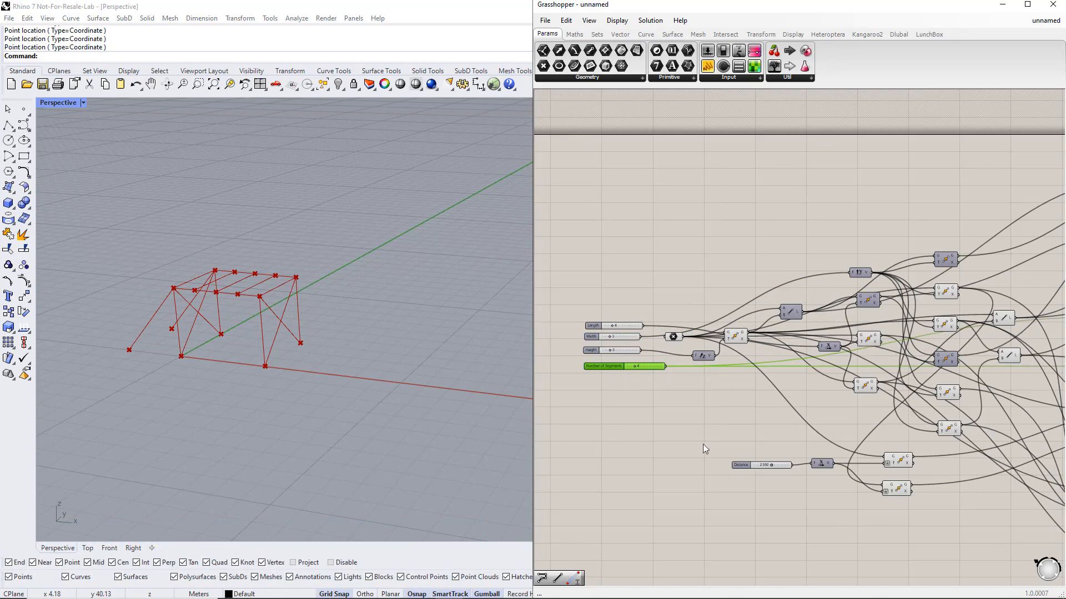
left_click_drag(736, 465, 588, 380)
scroll(588, 381, "up", 3)
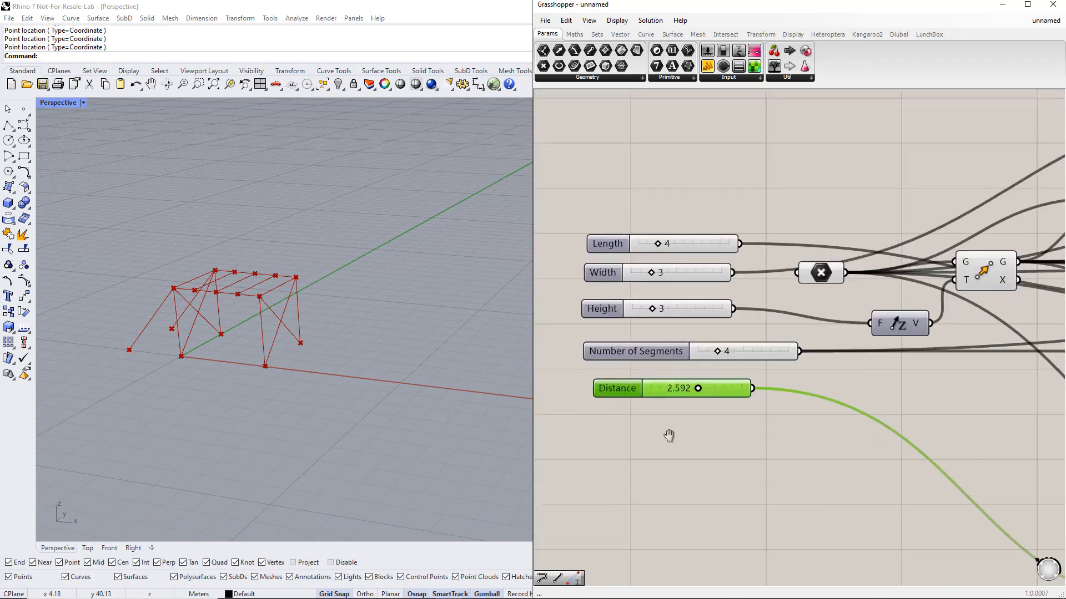
right_click_drag(669, 436, 700, 446)
left_click_drag(656, 367, 648, 355)
left_click_drag(643, 401, 642, 388)
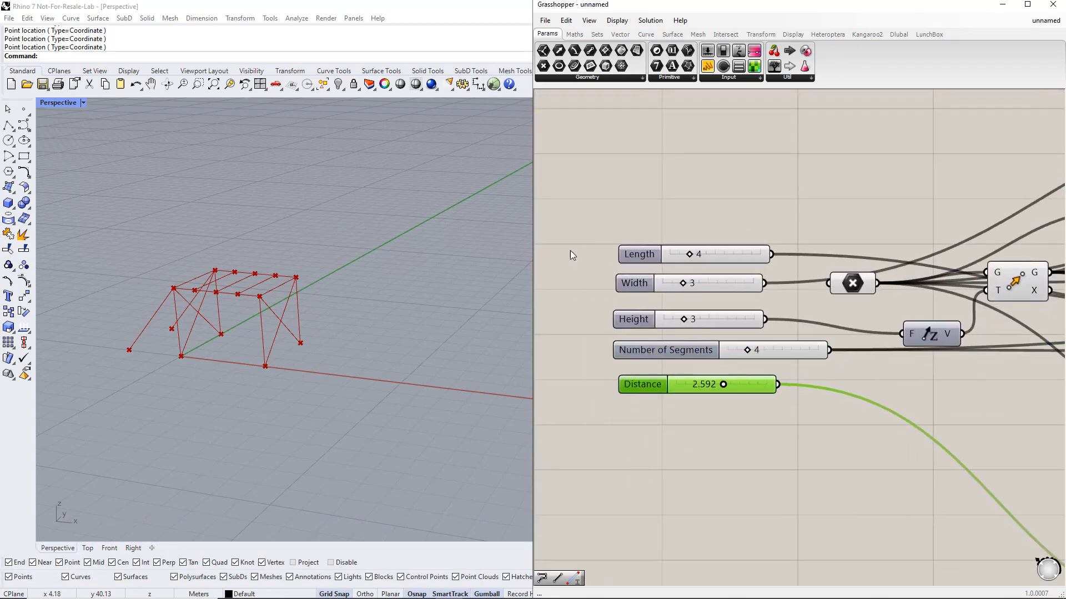
Group the five dimension sliders, shift the group away from the Point parameter and name it Parameters
left_click_drag(564, 225, 819, 475)
key("ctrl+g")
key("ctrl+g")
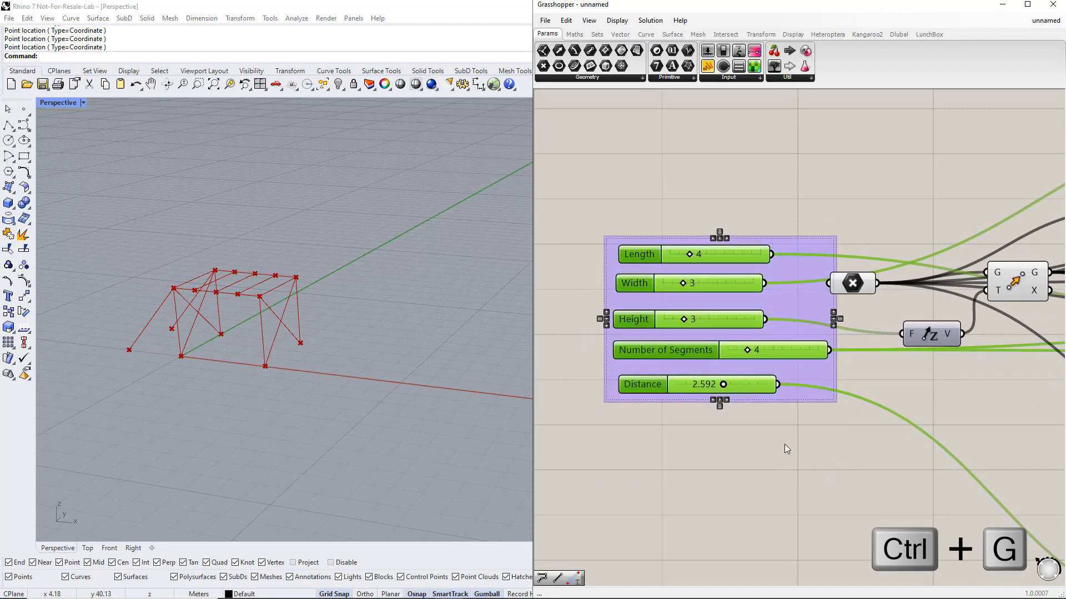
left_click_drag(804, 306, 771, 304)
right_click(761, 270)
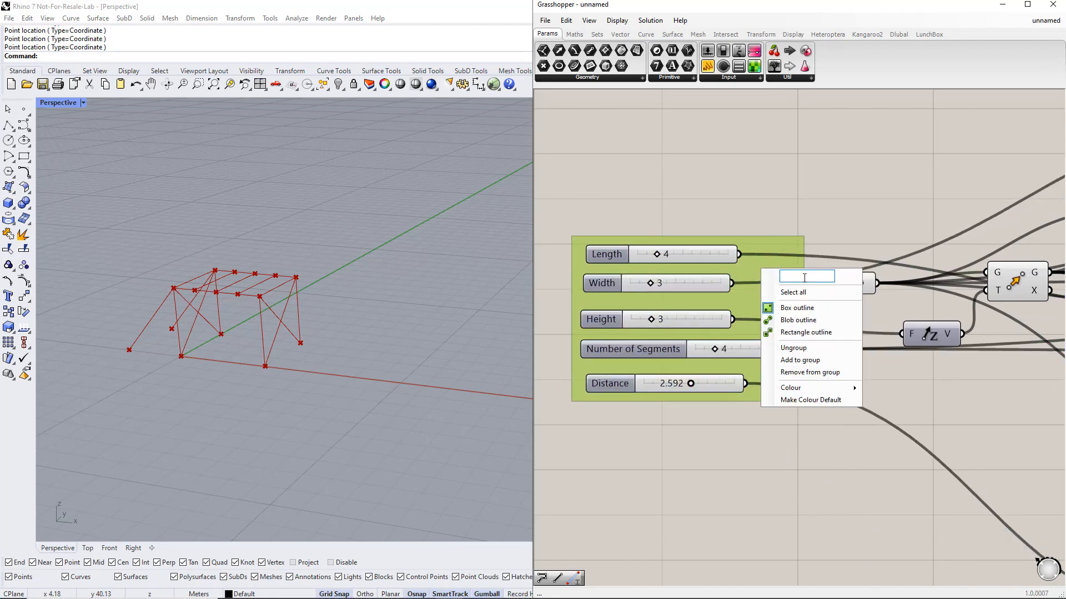
type("Parameters")
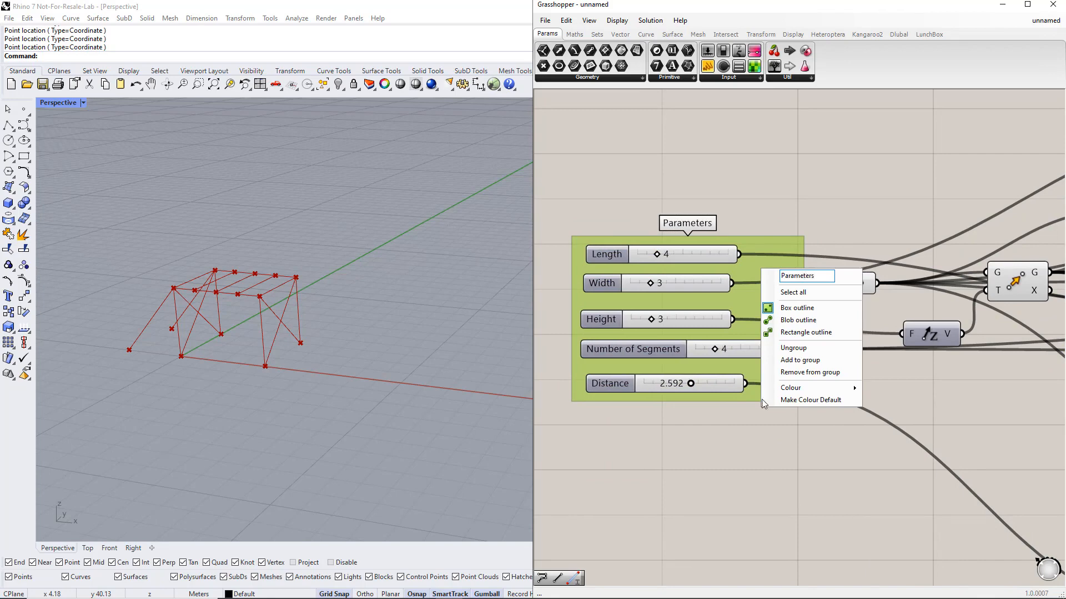
left_click(755, 441)
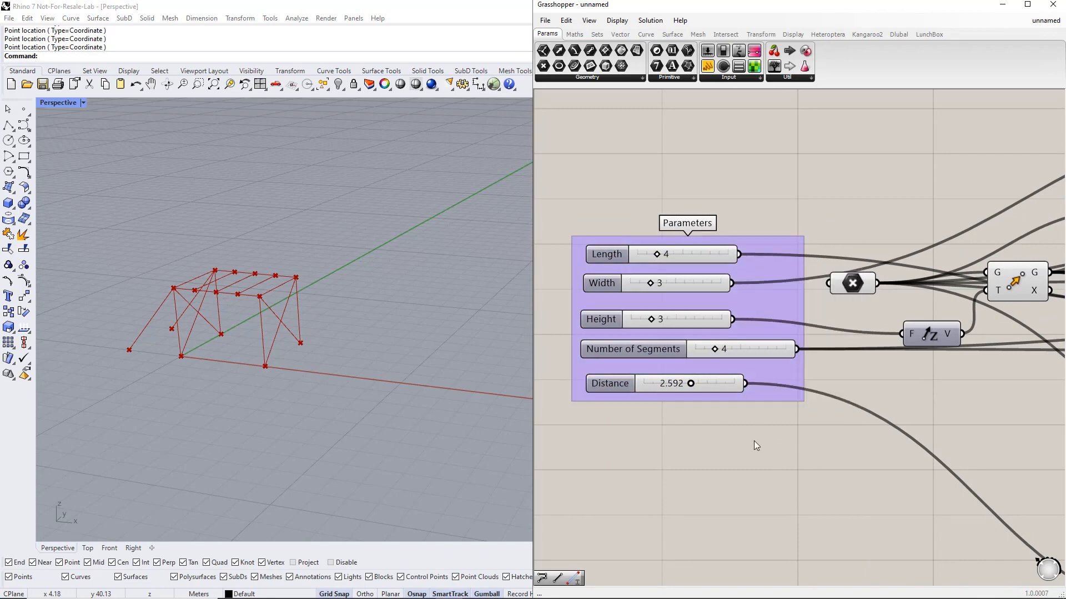
Set the Length and Width sliders to 5 and the Height slider to 4.5
left_click_drag(658, 253, 670, 284)
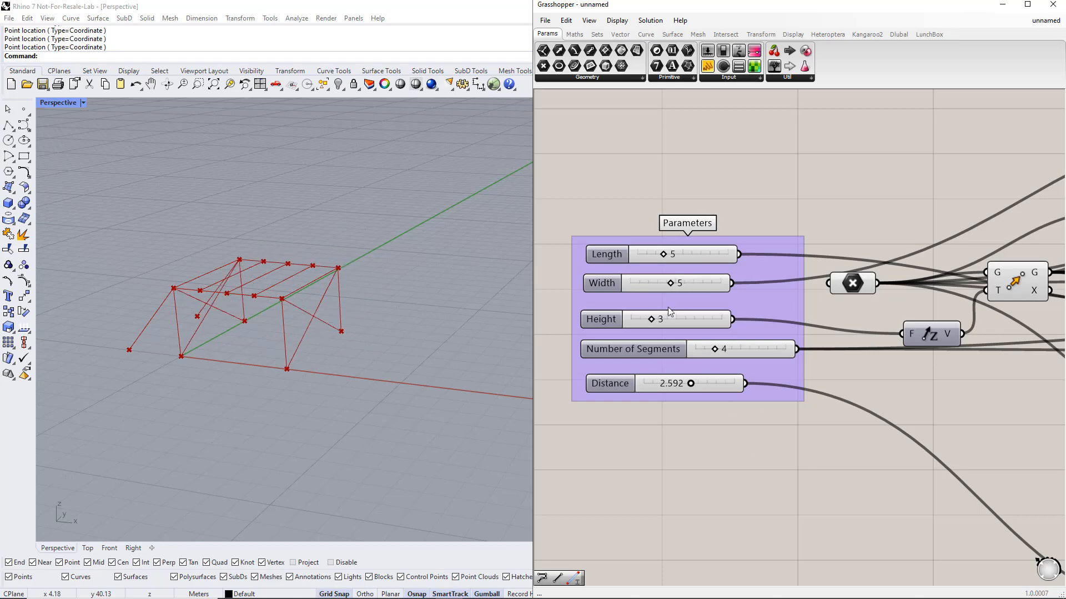
left_click_drag(656, 321, 678, 314)
right_click(612, 317)
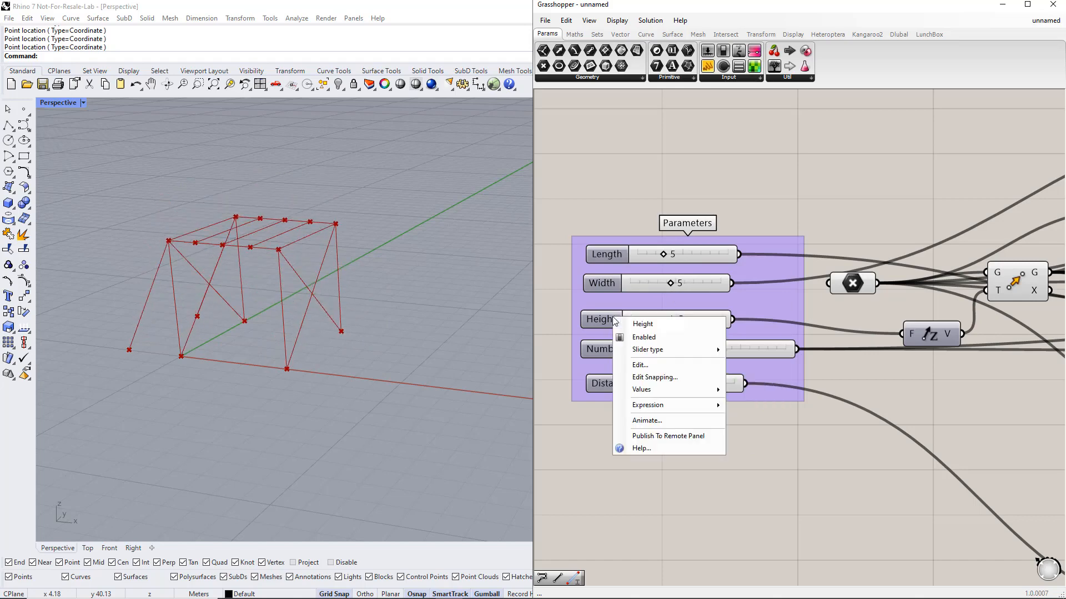
mouse_move(669, 349)
left_click(766, 350)
double_click(676, 319)
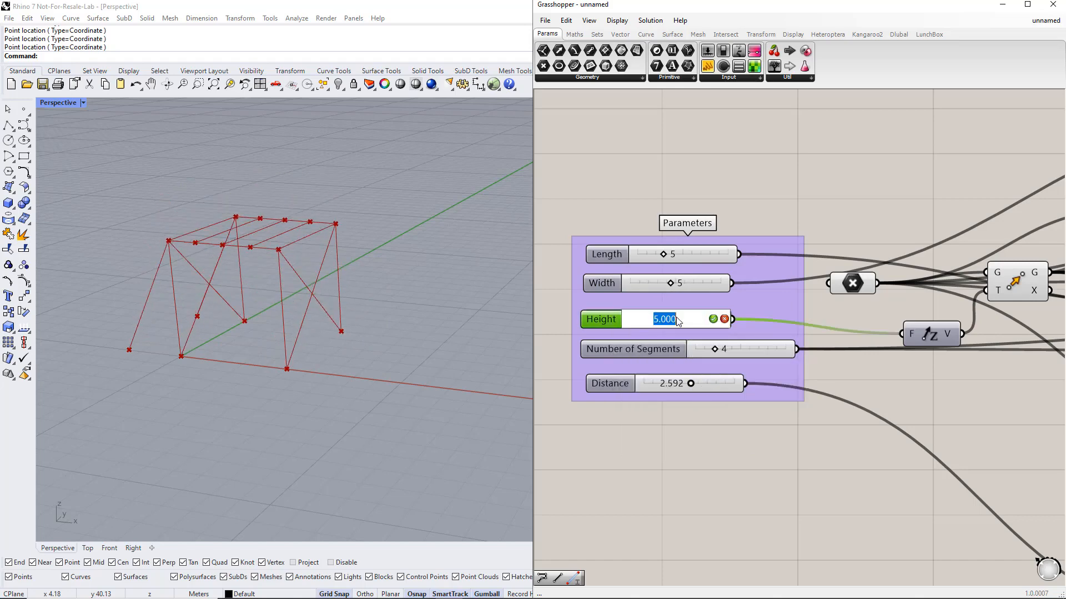
type("4.5")
key("Return")
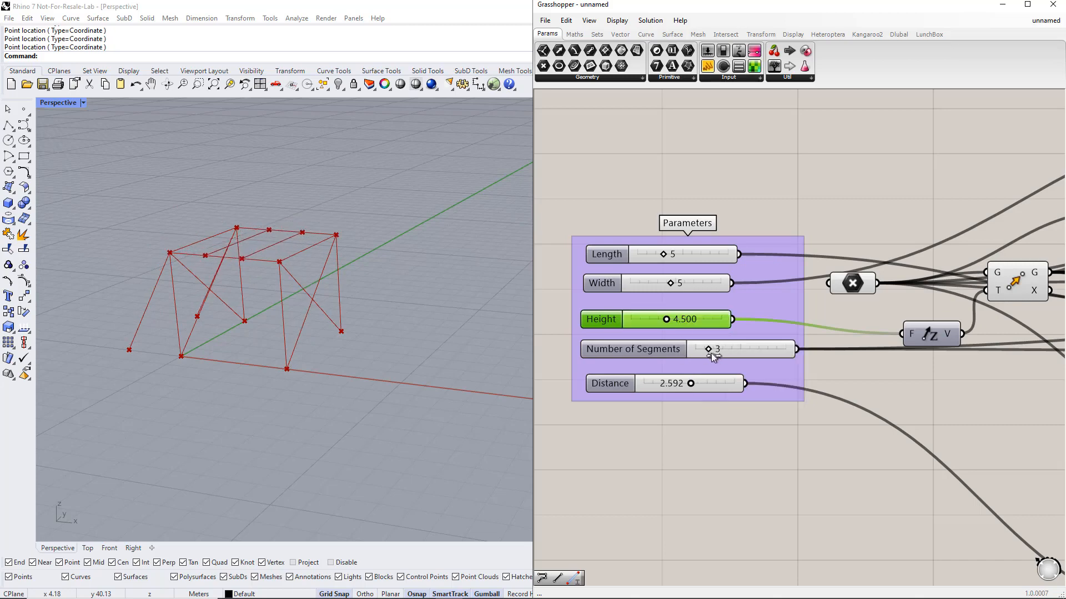
Set the Distance slider to 2.5
mouse_move(690, 383)
left_mouse_down()
mouse_move(650, 384)
mouse_move(709, 384)
mouse_move(691, 386)
left_mouse_up()
left_click(691, 415)
double_click(681, 385)
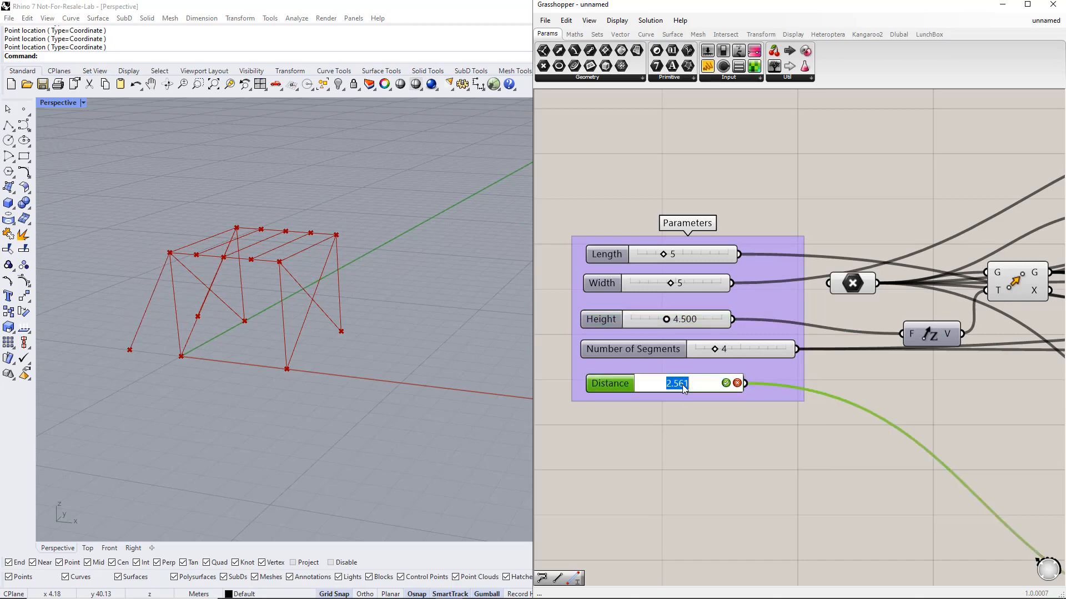
type("2.5")
key("Return")
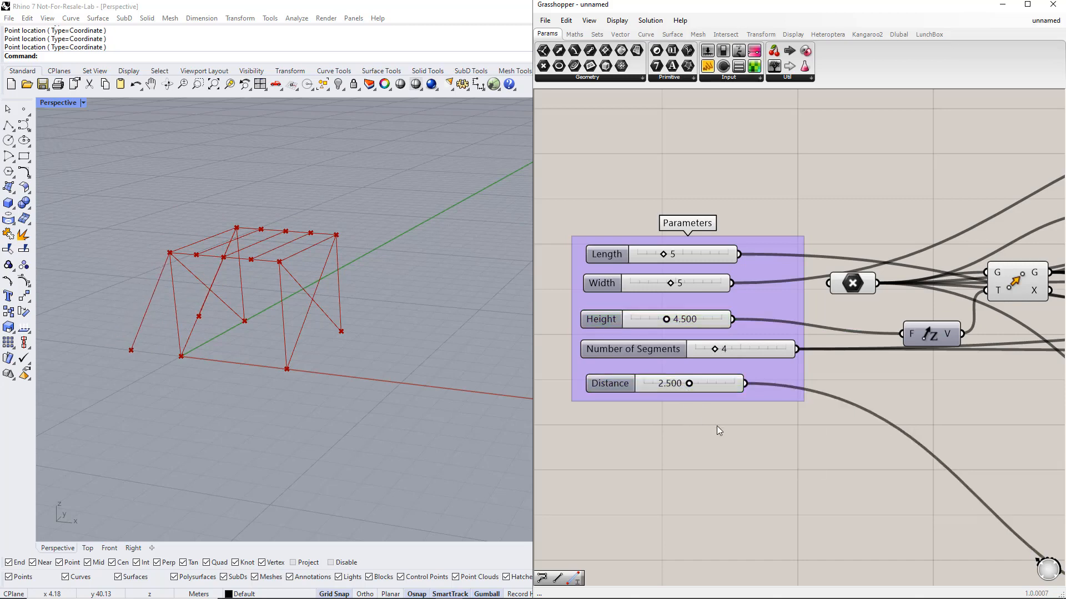
Add a Member component in the free canvas area beyond the Columns group
scroll(723, 427, "down", 2)
scroll(723, 427, "down", 1)
right_click_drag(983, 445, 638, 397)
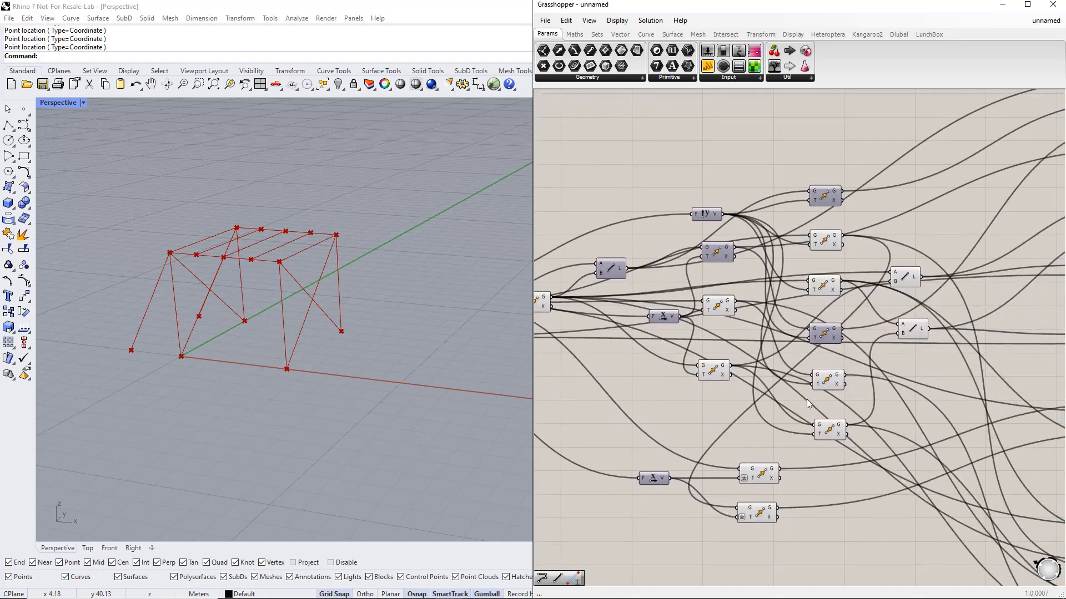
right_click_drag(997, 384, 760, 384)
right_click_drag(950, 373, 878, 377)
right_click_drag(927, 250, 865, 274)
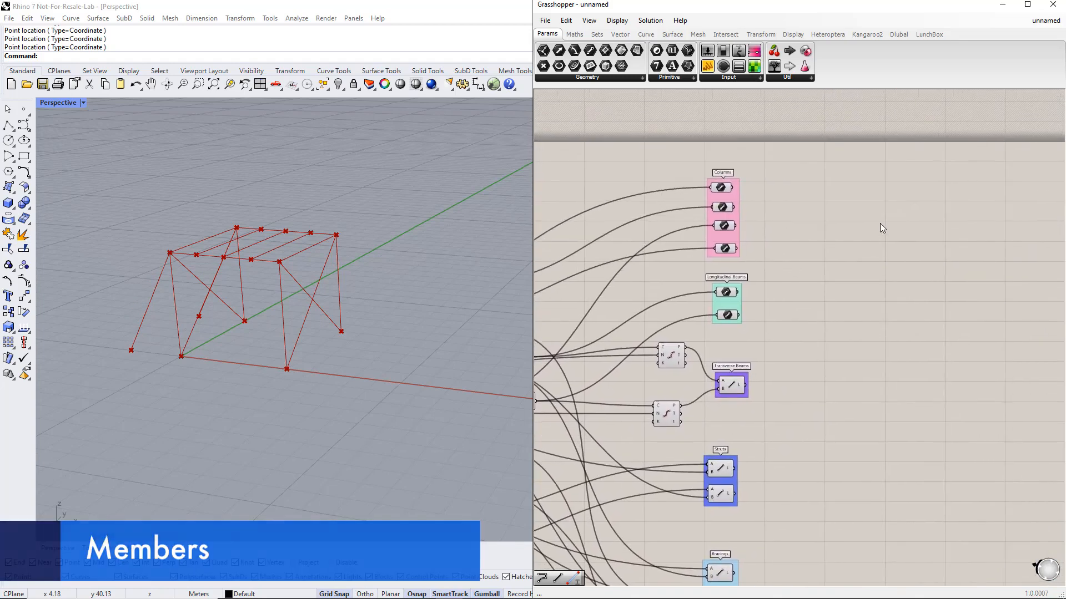
double_click(915, 238)
type("member")
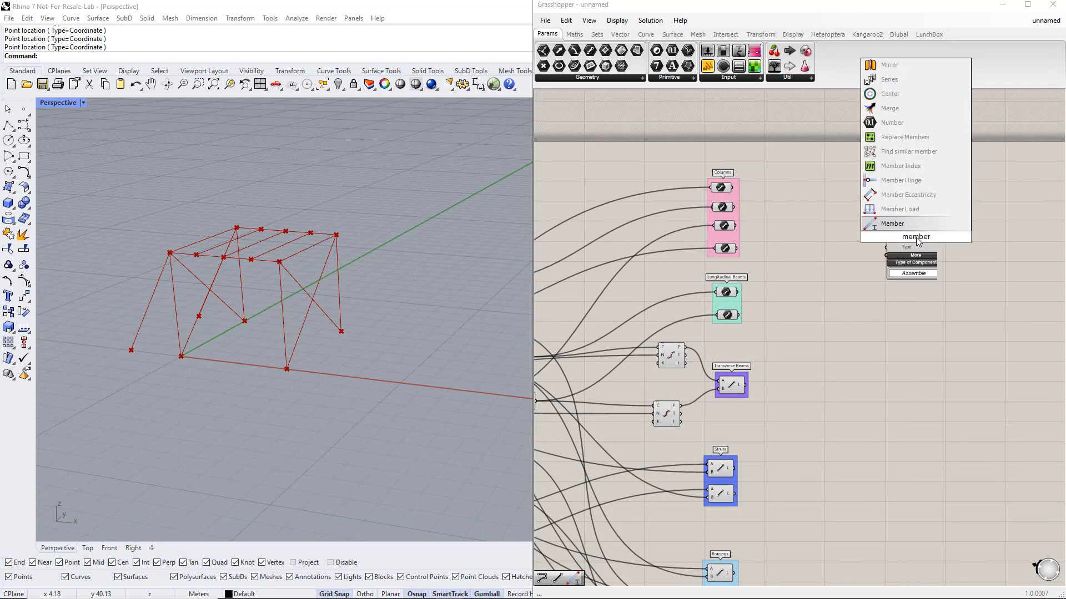
key("Return")
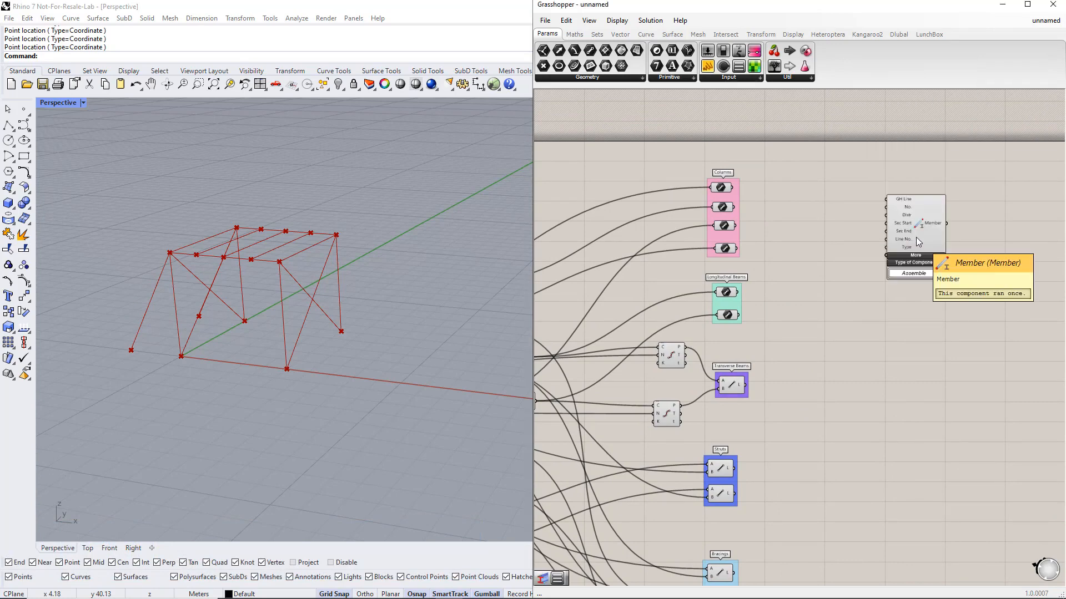
right_click_drag(927, 308, 899, 353)
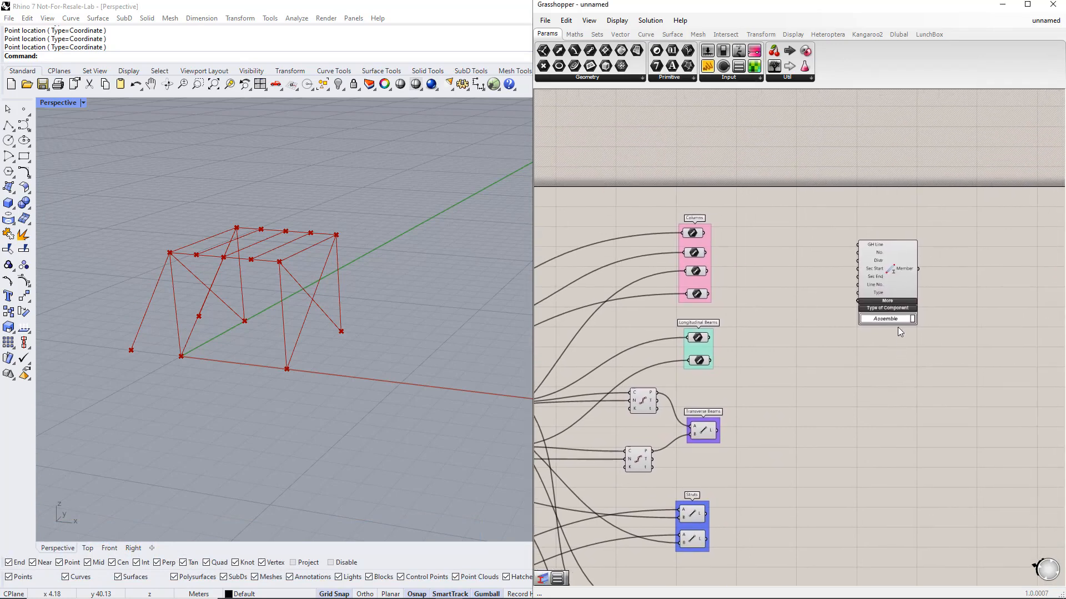
left_click_drag(889, 288, 905, 282)
scroll(905, 285, "down", 5)
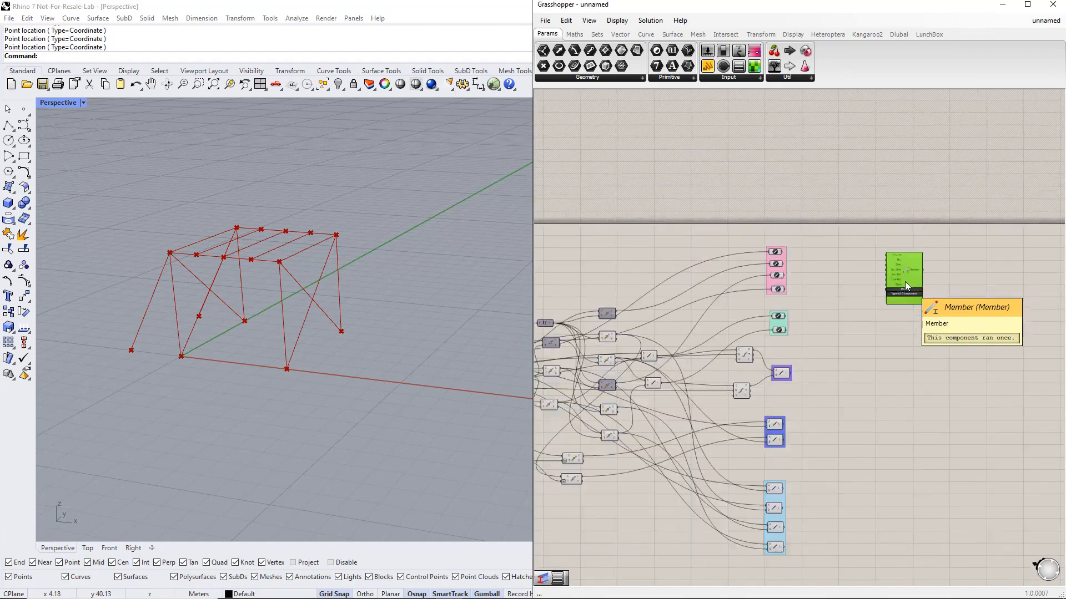
left_click(837, 408)
left_click_drag(837, 404, 926, 347)
scroll(906, 310, "up", 5)
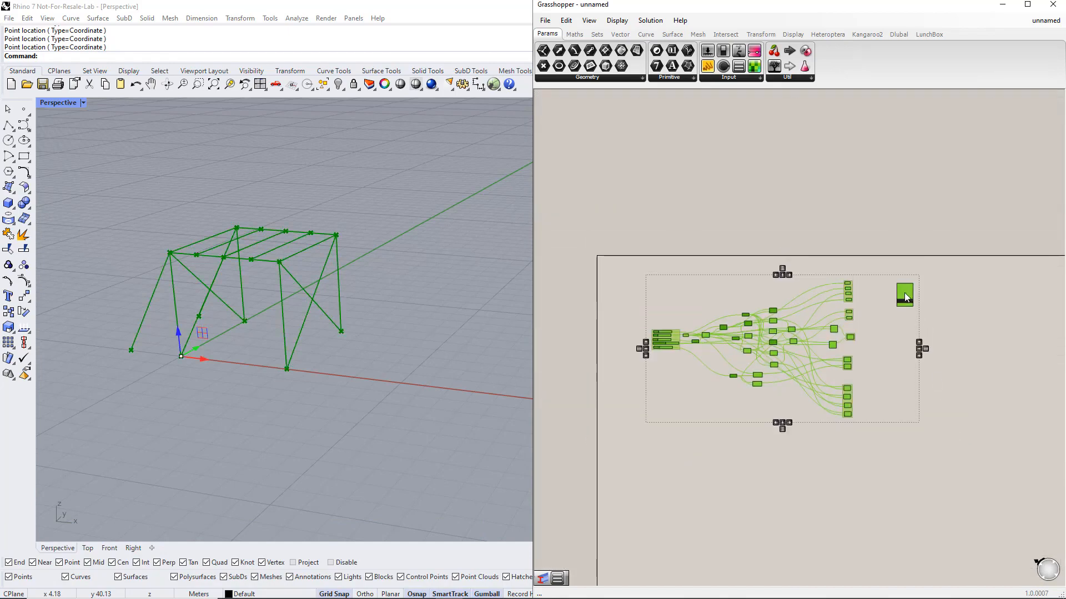
scroll(889, 366, "up", 5)
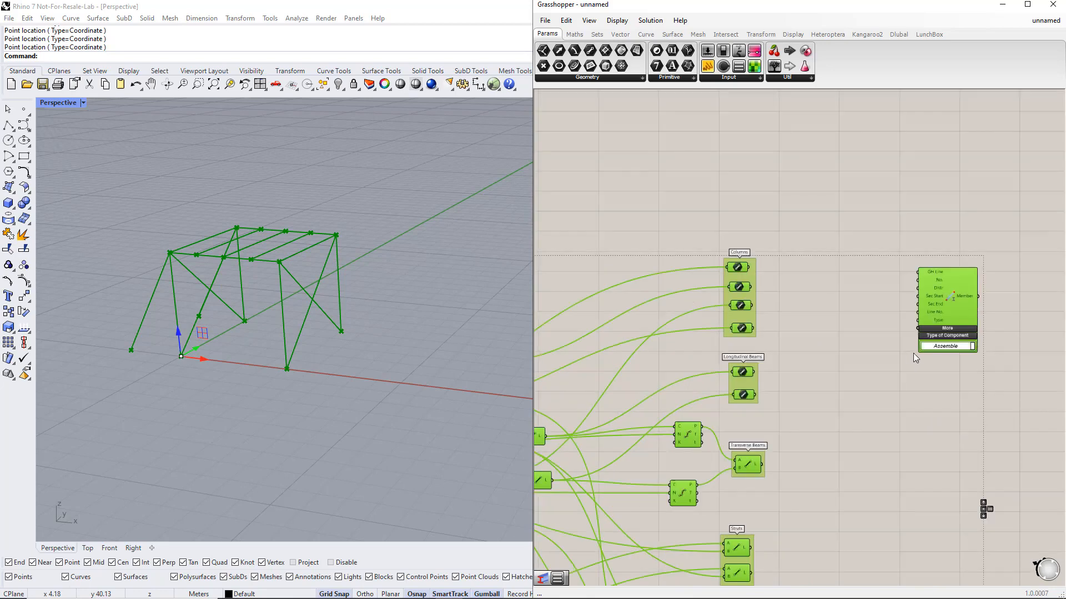
left_click(799, 316)
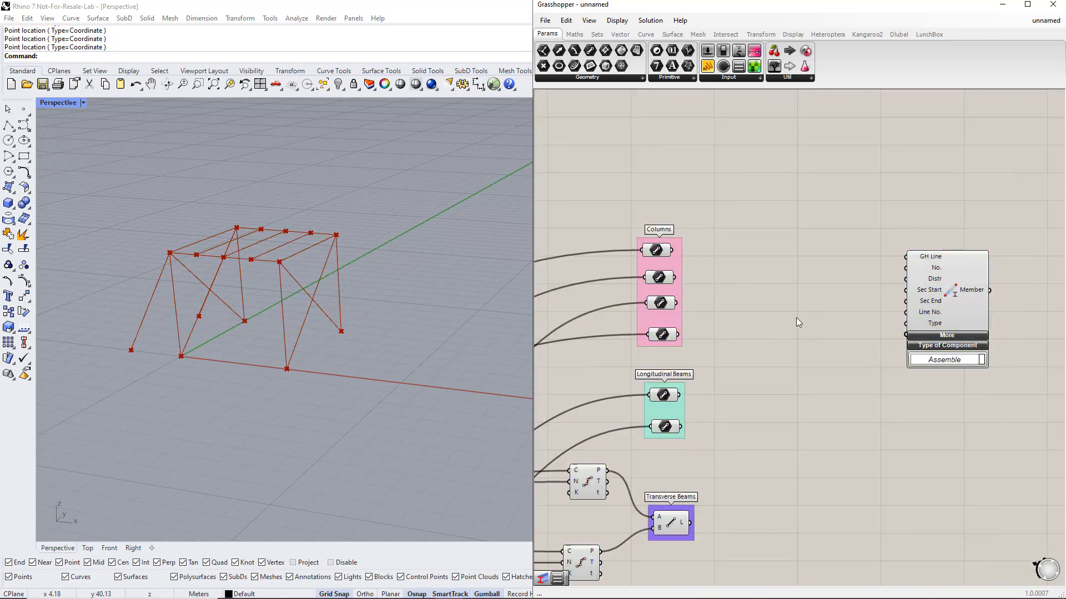
left_click_drag(750, 341, 648, 235)
left_click(790, 330)
Add a Value List and connect it to the Member component's Type input, giving TYPE_BEAM
double_click(856, 354)
type("value")
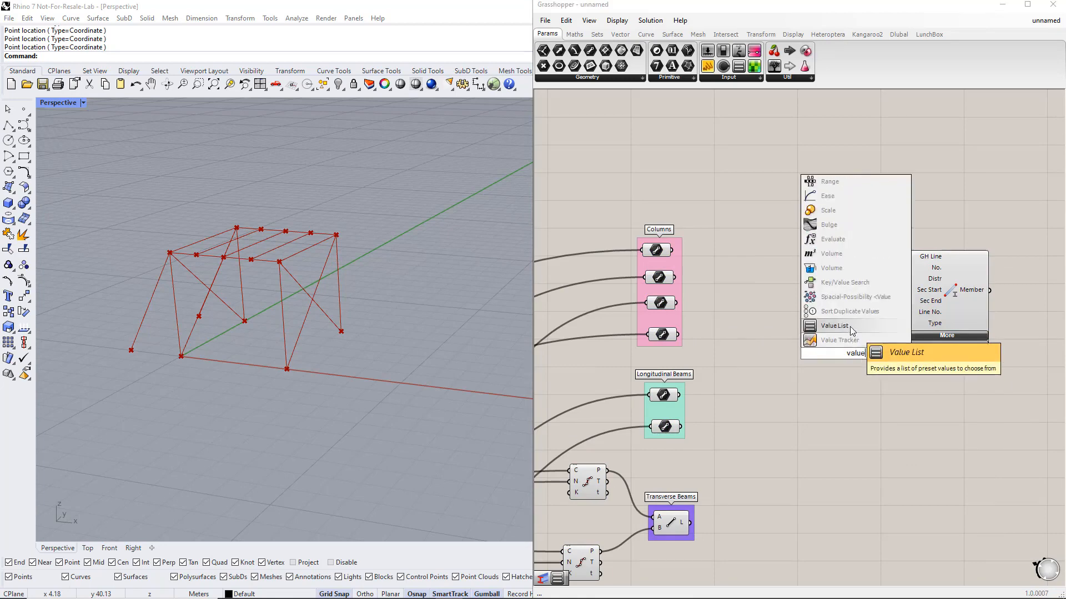
left_click(850, 327)
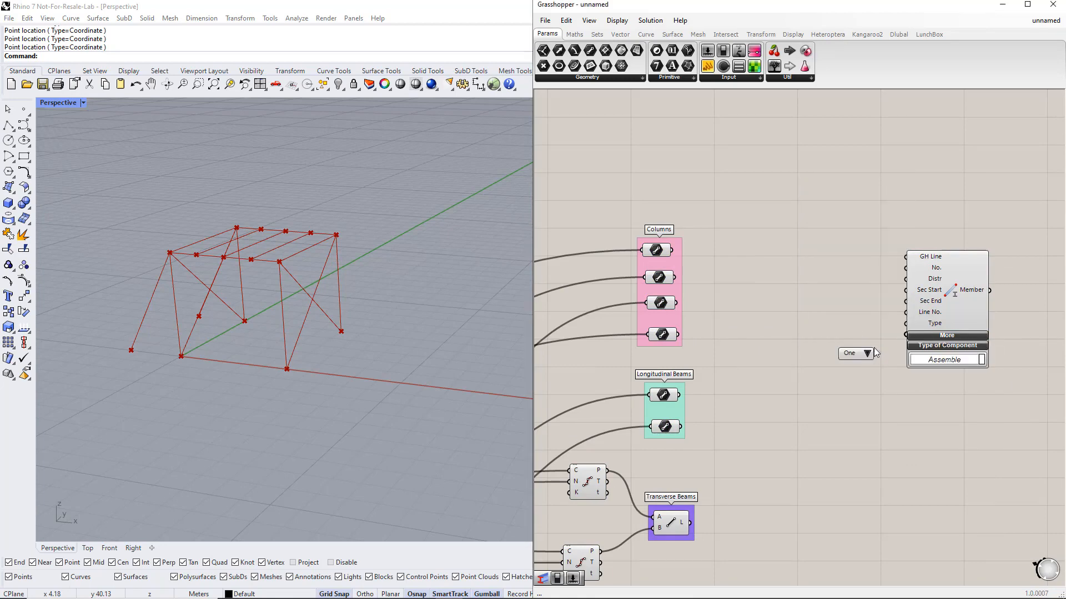
left_click_drag(875, 354, 819, 353)
left_click(829, 376)
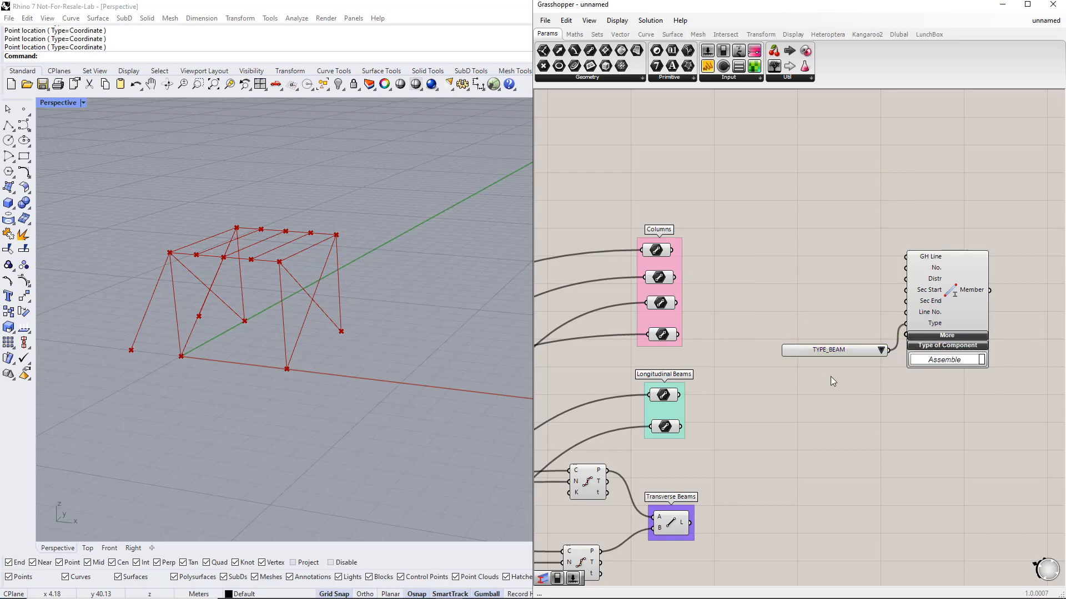
Connect all four line parameters of the Columns group to the Member component's GH Line input
left_click_drag(675, 250, 909, 258)
left_click_drag(675, 277, 907, 257, "shift")
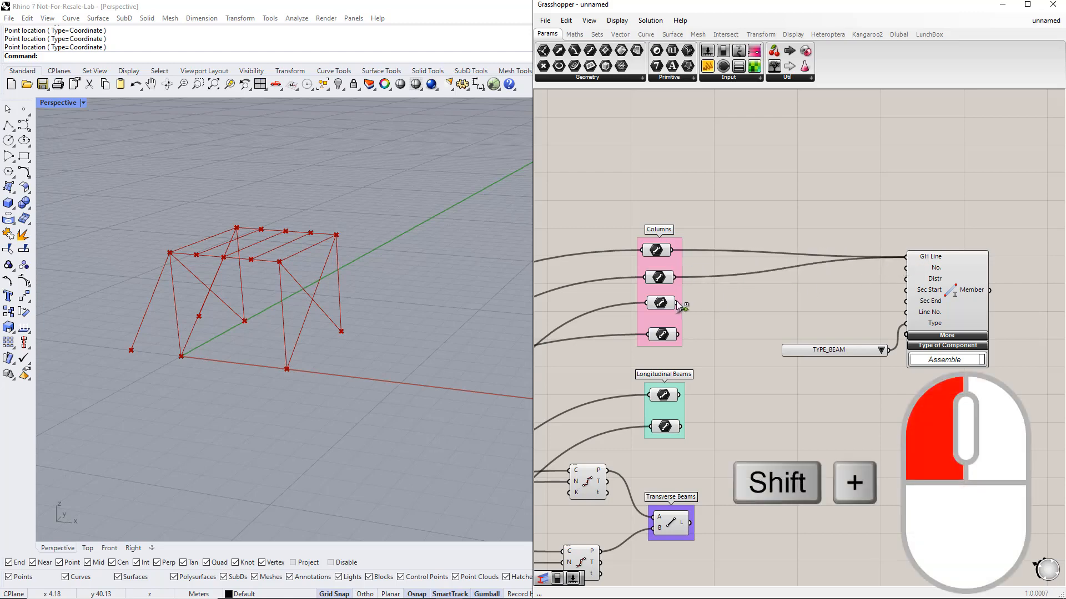
left_click_drag(676, 303, 906, 257, "shift")
right_click_drag(940, 396, 867, 408)
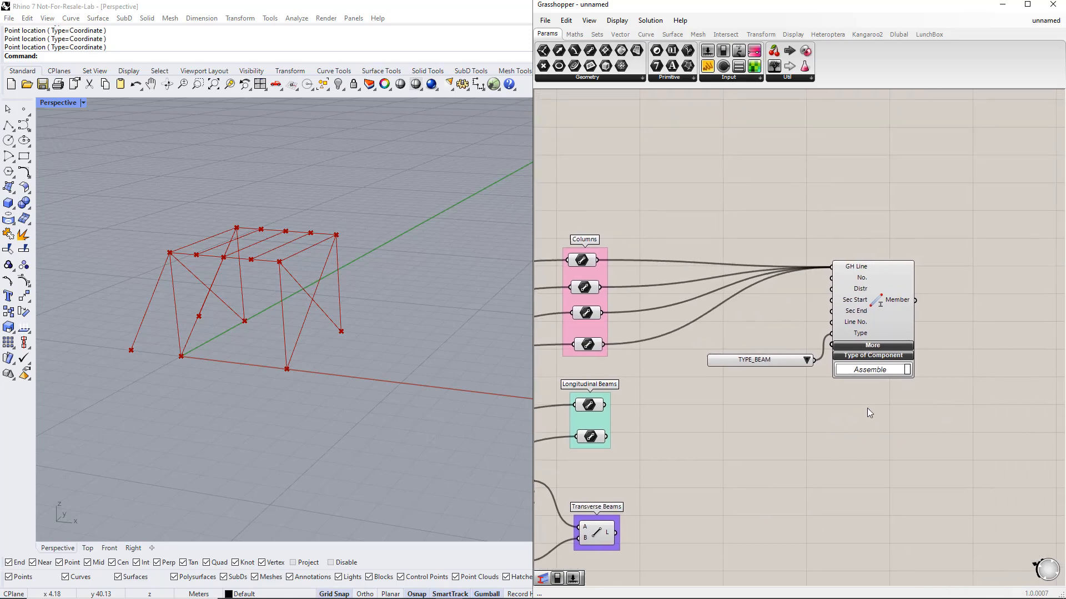
Move the Member component and its TYPE_BEAM value list farther away from the Columns group
left_click_drag(889, 409, 771, 312)
left_click_drag(862, 311, 1003, 330)
right_click_drag(969, 440, 944, 480)
Add a Section component above the wires between the Columns group and the Member component
left_click(870, 232)
double_click(860, 224)
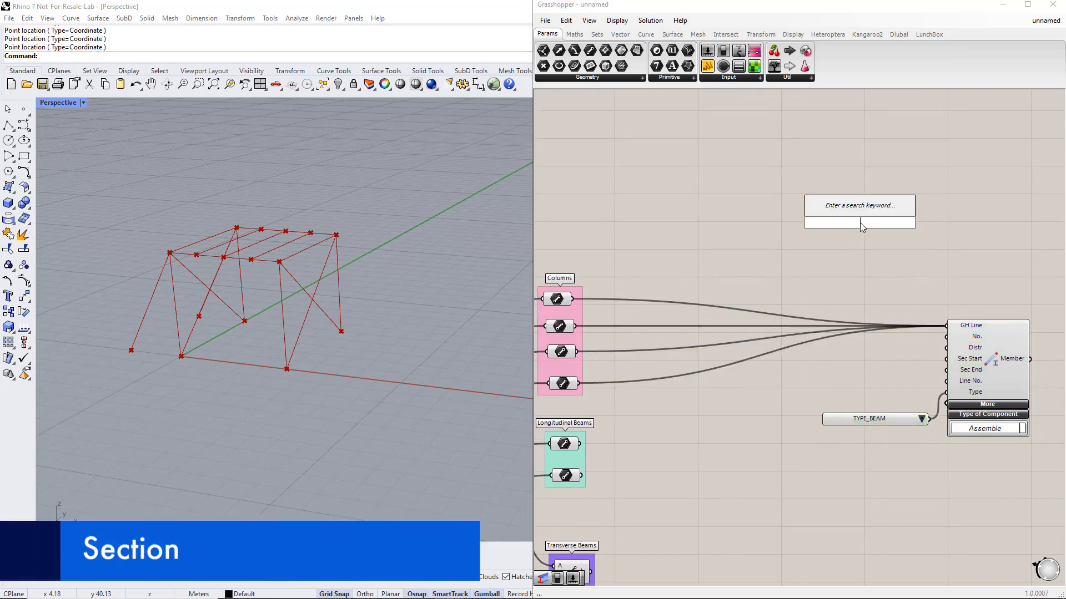
type("section")
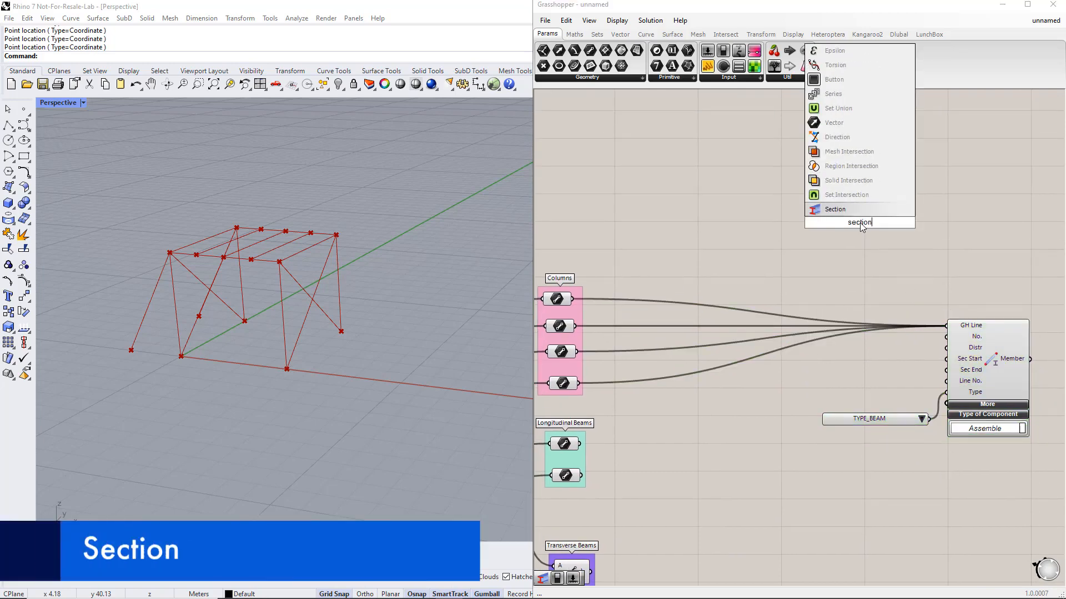
key("Return")
left_click_drag(860, 222, 865, 237)
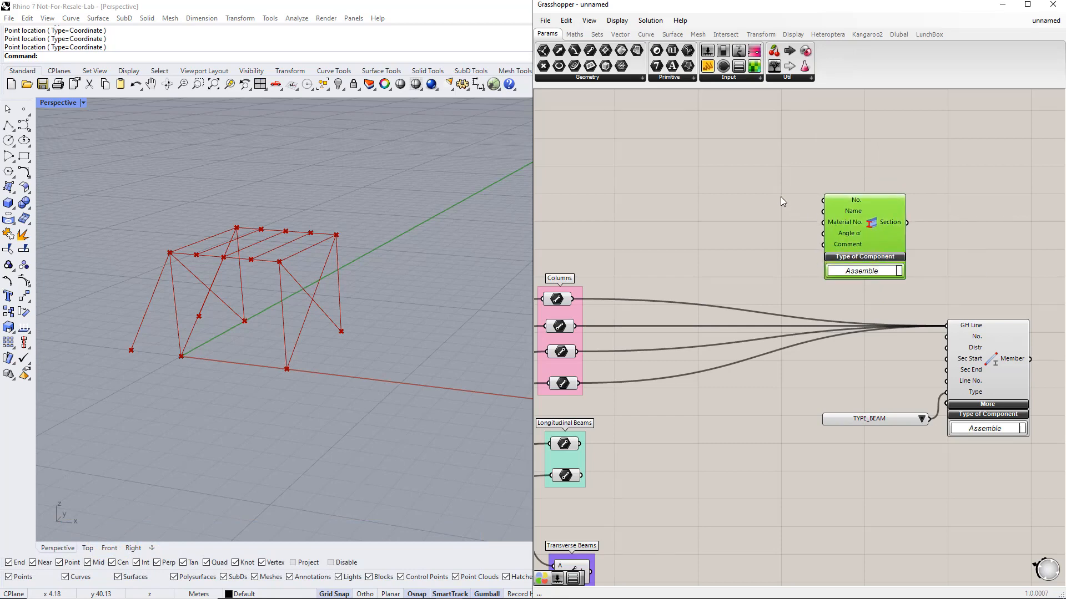
Add a number slider with value 1 and connect it to the Section component's No. input
double_click(745, 176)
type("slider")
key("Return")
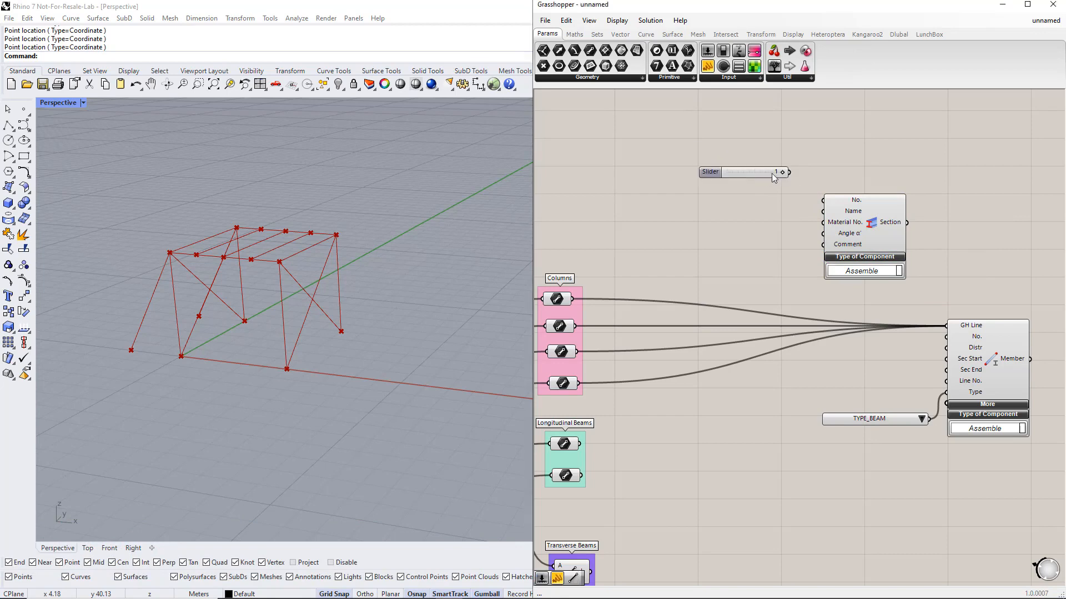
left_click_drag(789, 172, 823, 200)
Add a panel containing IPE 200 and connect it to the Section component's Name input
left_click_drag(707, 66, 739, 200)
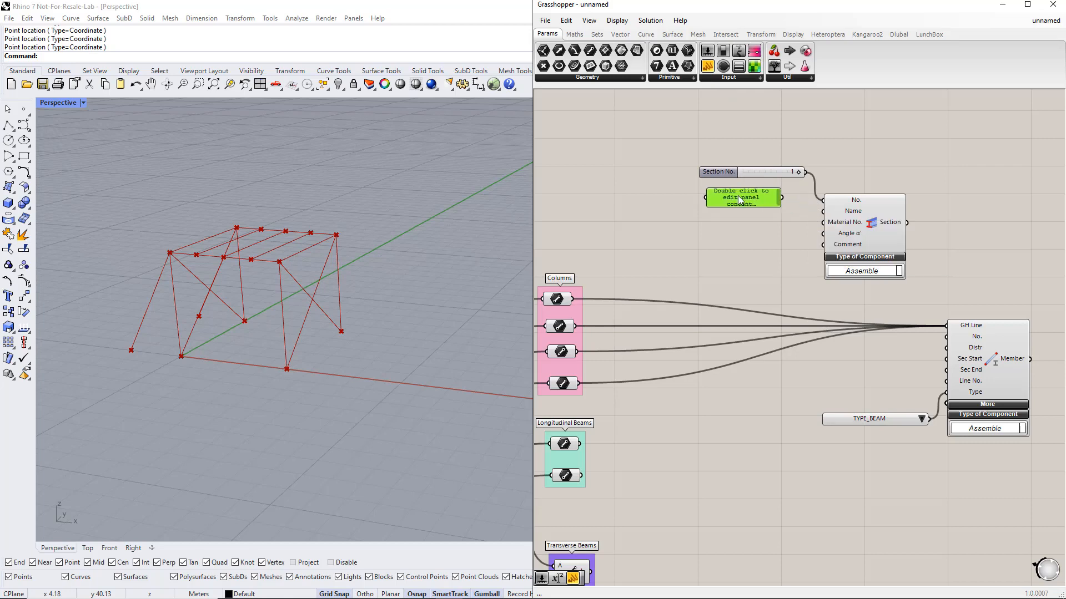
double_click(740, 200)
type("IP")
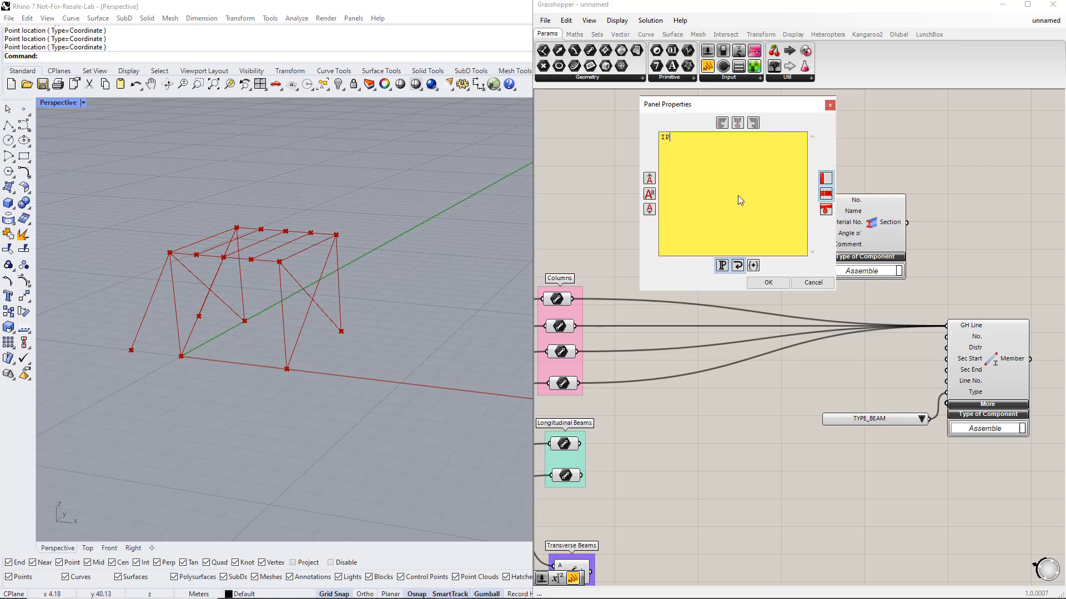
type("E 200")
left_click(753, 283)
left_click_drag(782, 198, 823, 211)
right_click_drag(816, 222, 864, 235)
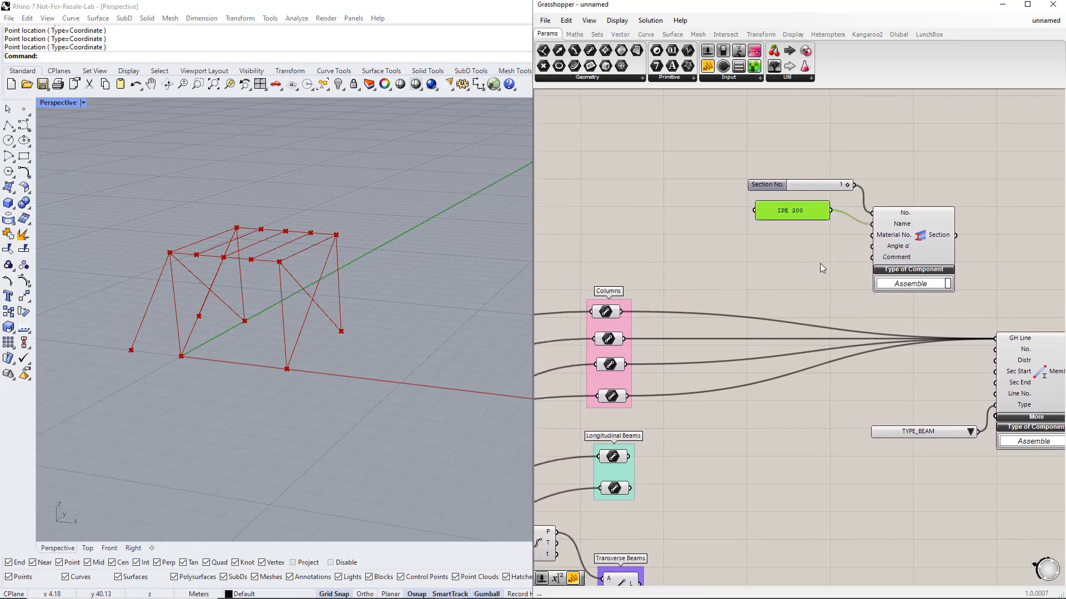
Add a Material component ahead of the Section component's slider and panel
double_click(639, 168)
type("MATERIAL")
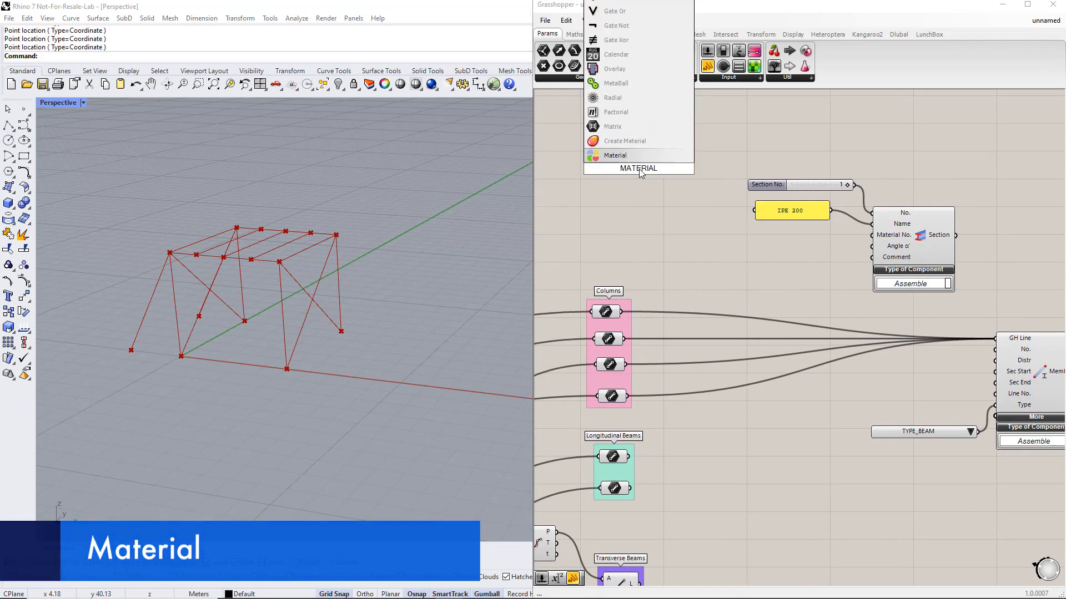
key("Return")
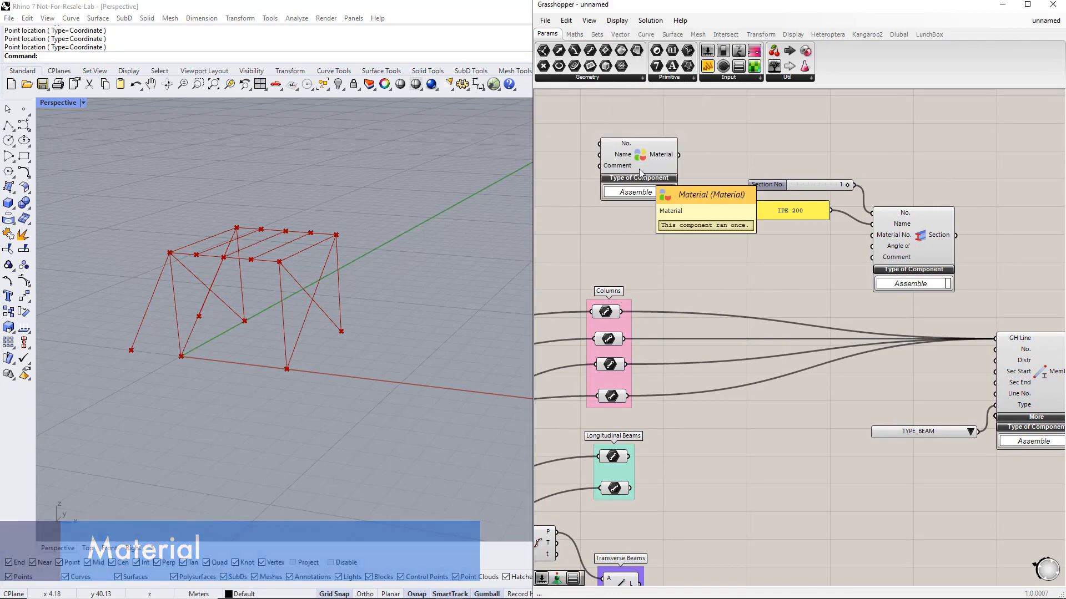
left_click_drag(641, 165, 673, 187)
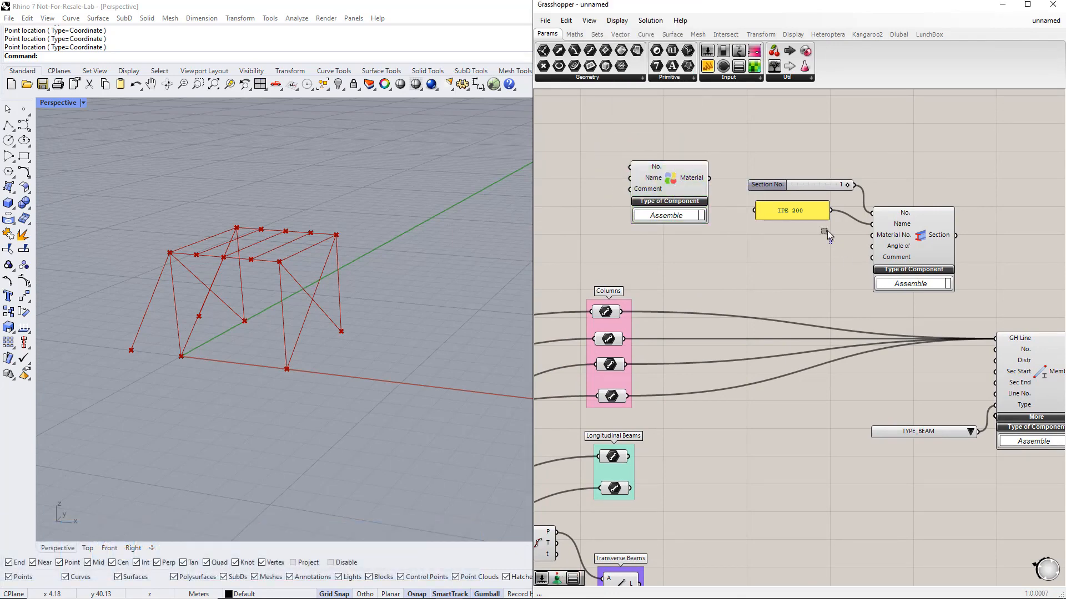
Copy the section's slider and panel ahead of the Material component and connect the slider to its No. input
left_click_drag(827, 232, 765, 173)
right_click_drag(794, 243, 822, 288)
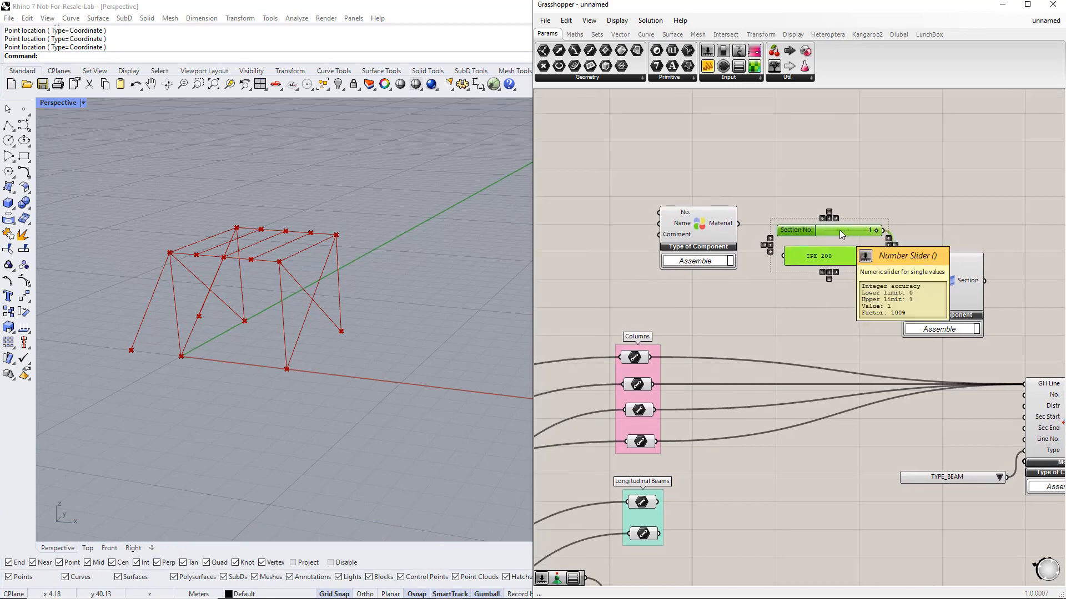
double_click(655, 189)
left_click_drag(654, 188, 660, 212)
left_click(693, 230)
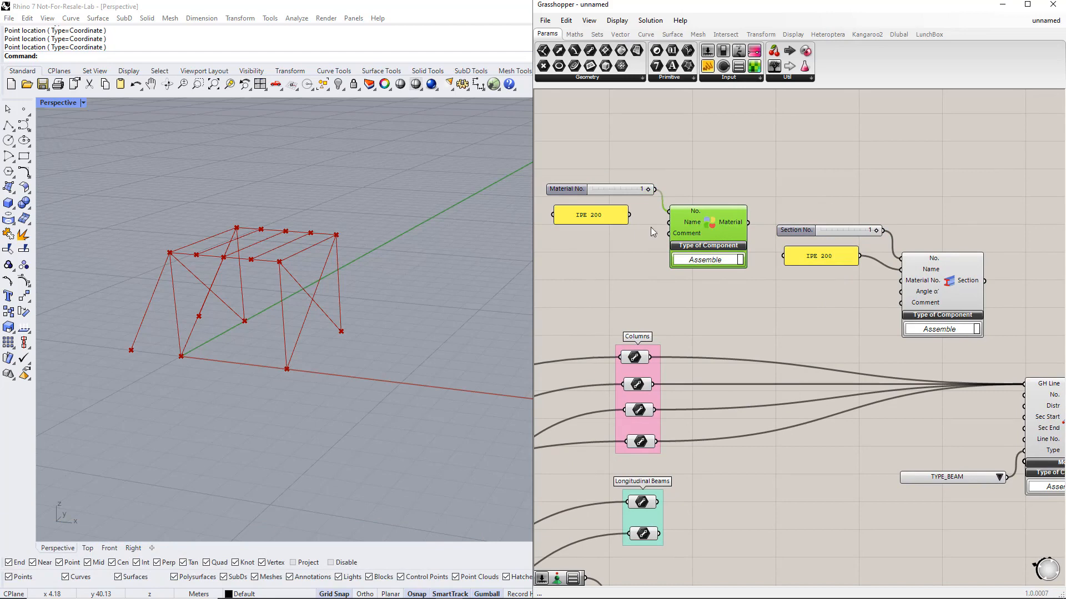
Change the copied panel's text to S235 and connect it to the Material component's Name input
double_click(604, 217)
type("S235")
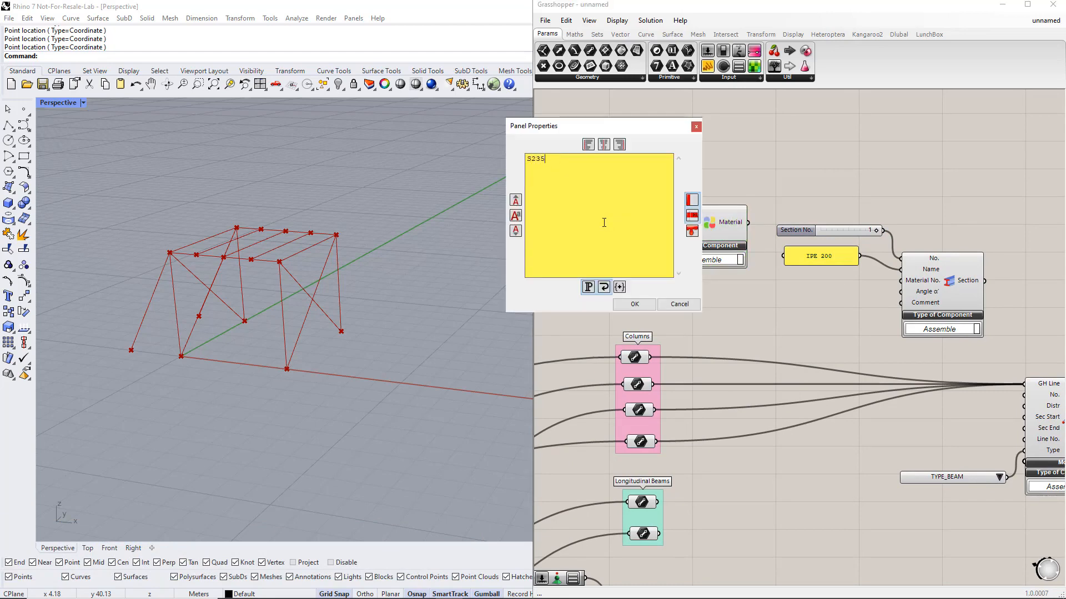
left_click(634, 304)
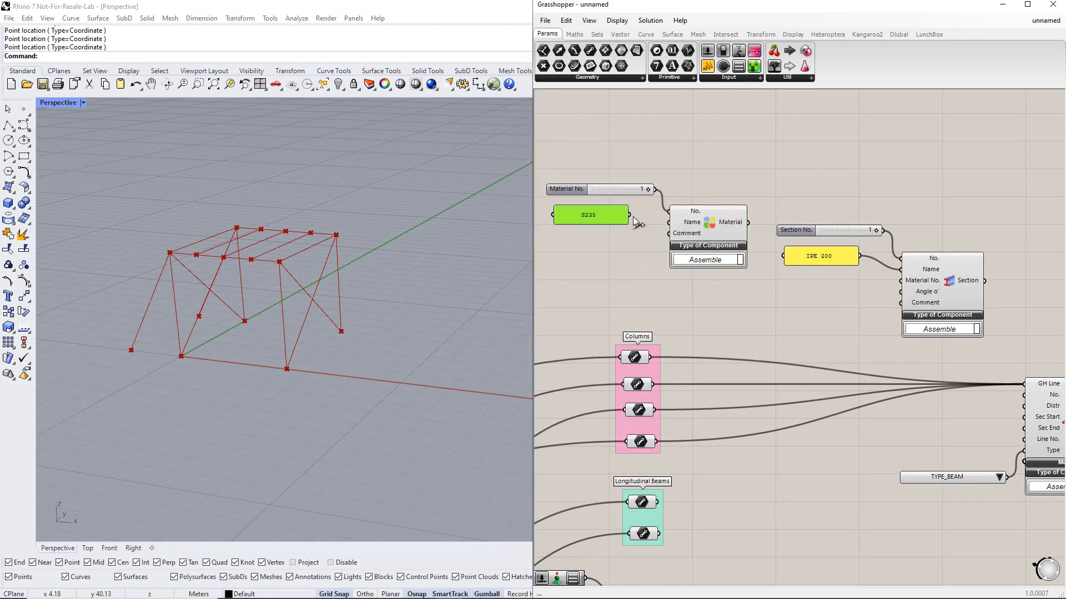
scroll(661, 245, "down", 2)
scroll(716, 239, "up", 2)
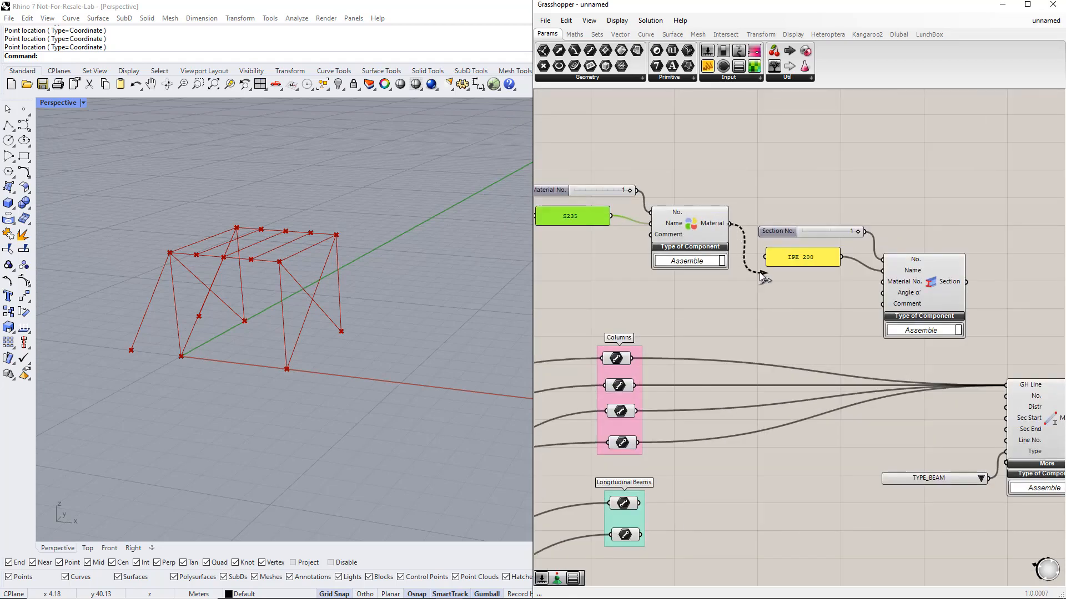
Connect the Material output to the Section's Material No. input and the Section output to the Member's Sec Start input
left_click_drag(730, 224, 882, 281)
left_click_drag(971, 288, 1009, 430)
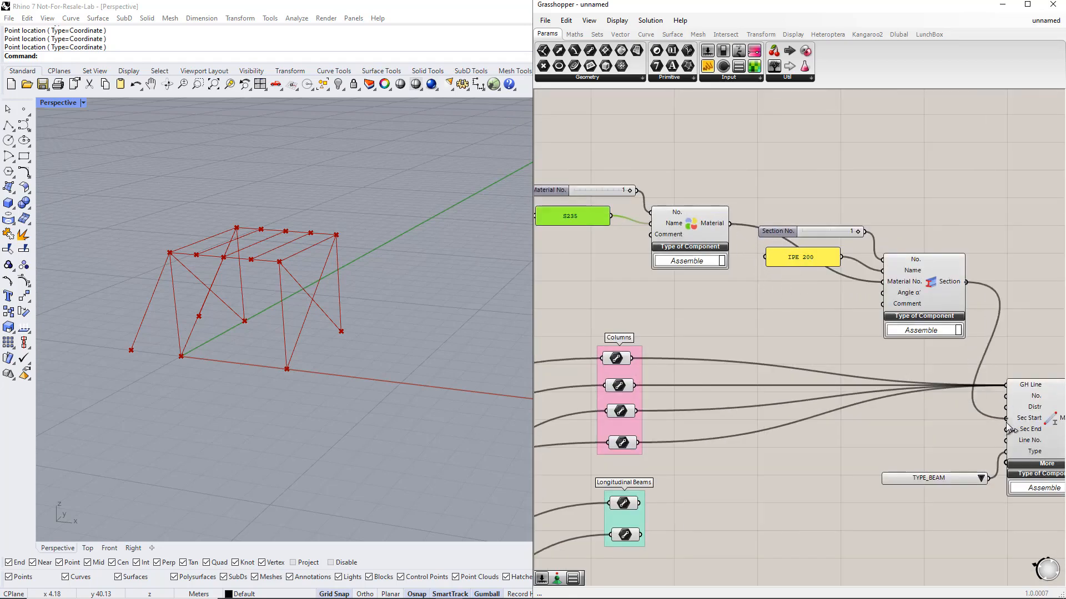
scroll(950, 426, "down", 2)
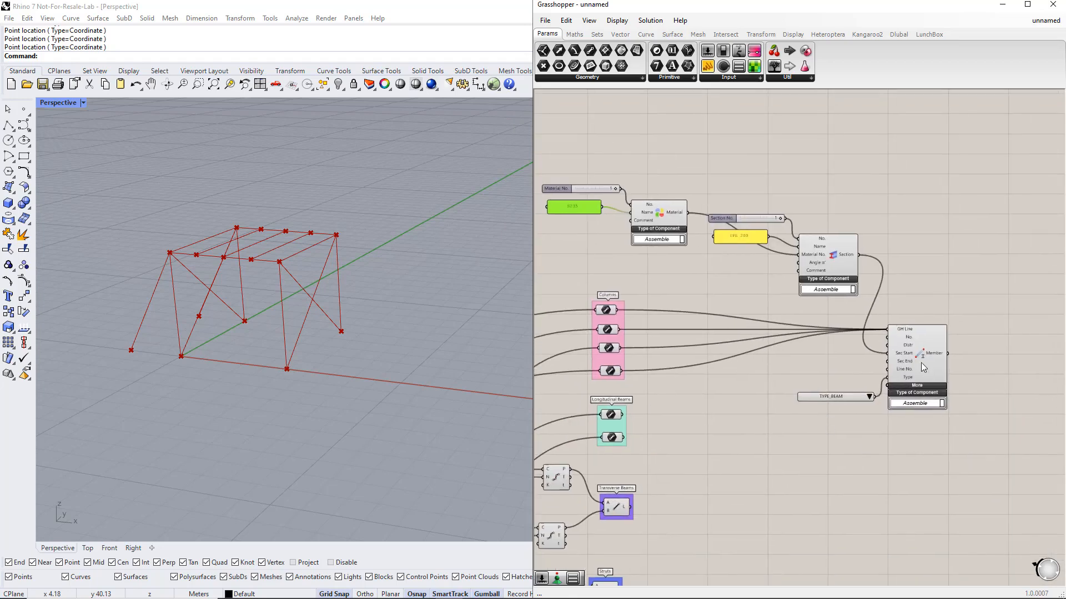
Rearrange the Member, TYPE_BEAM list, Section and section slider and panel so the wiring is clearly spaced
left_click_drag(921, 367, 946, 348)
left_click_drag(857, 398, 862, 366)
left_click(941, 348)
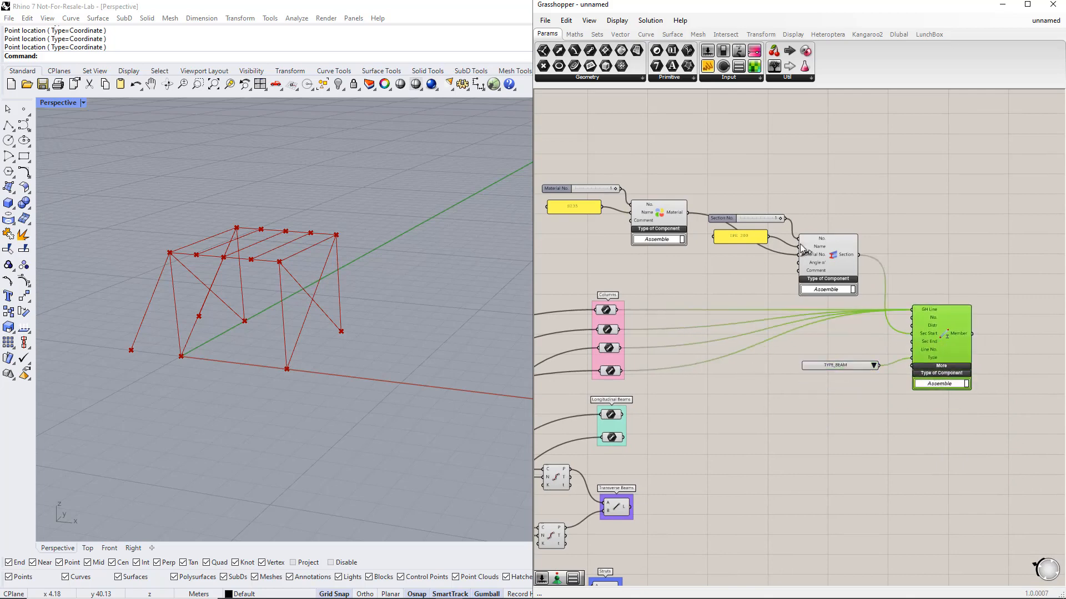
left_click_drag(802, 250, 814, 264)
left_click_drag(747, 235, 764, 218)
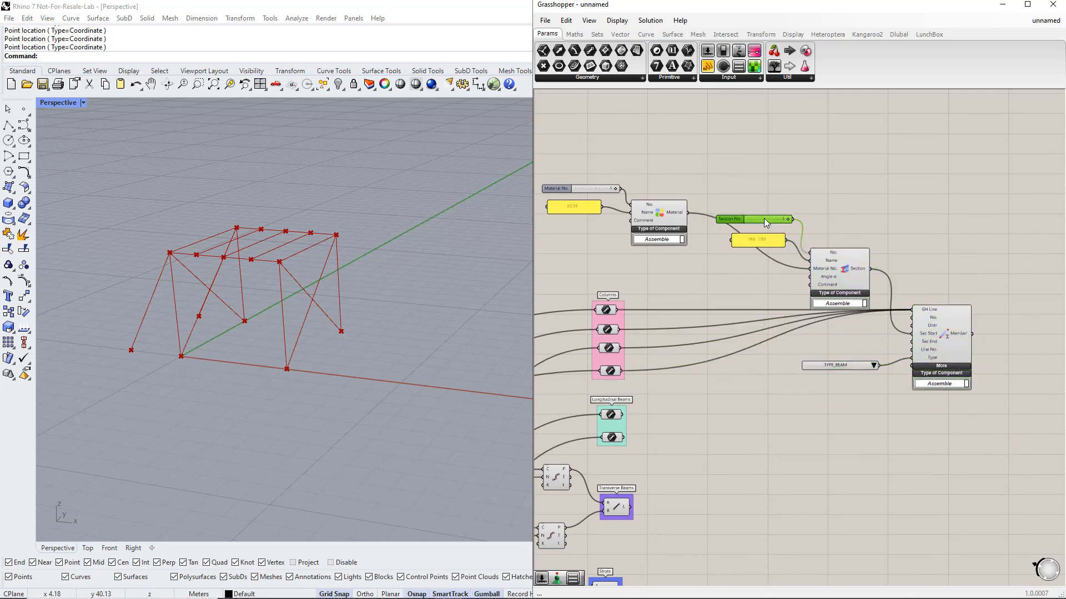
left_click(887, 435)
right_click_drag(887, 430, 822, 409)
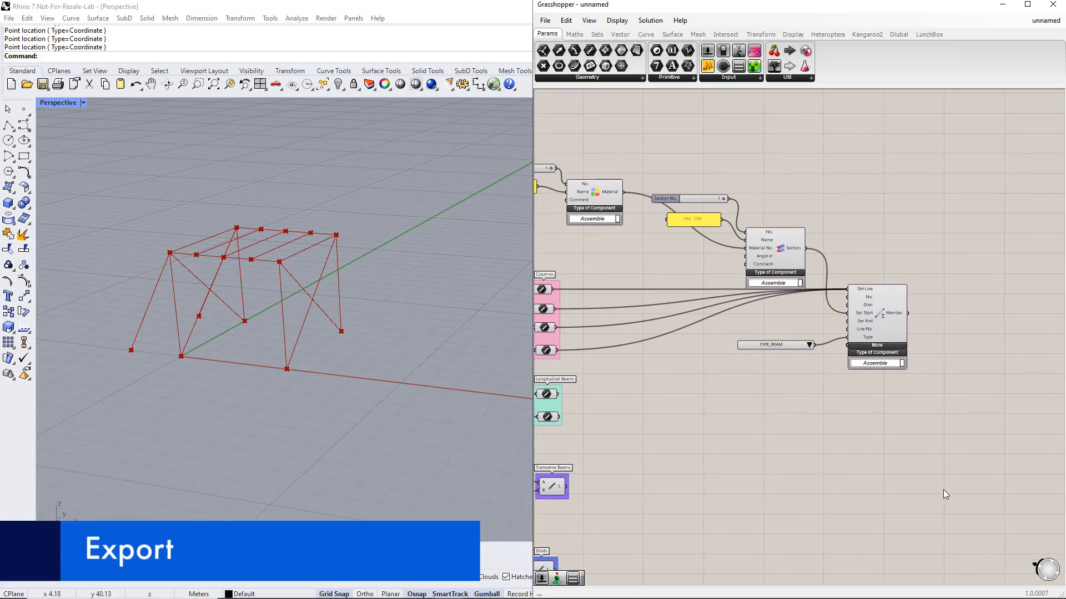
Add an RFEM 6 Export component below the Member component and expand its Additional inputs
scroll(977, 481, "down", 1)
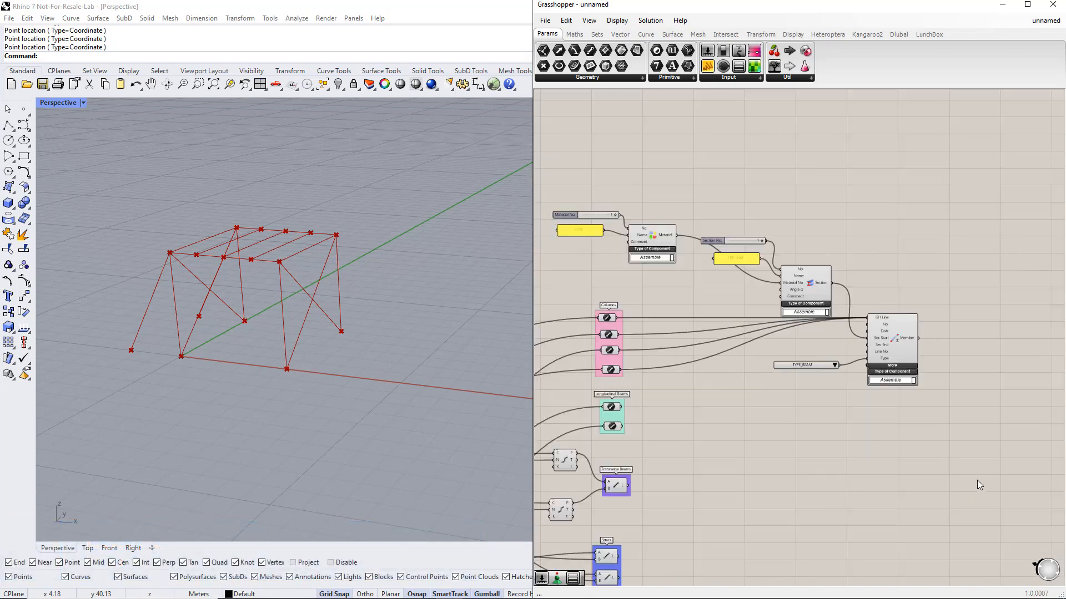
right_click_drag(977, 481, 924, 415)
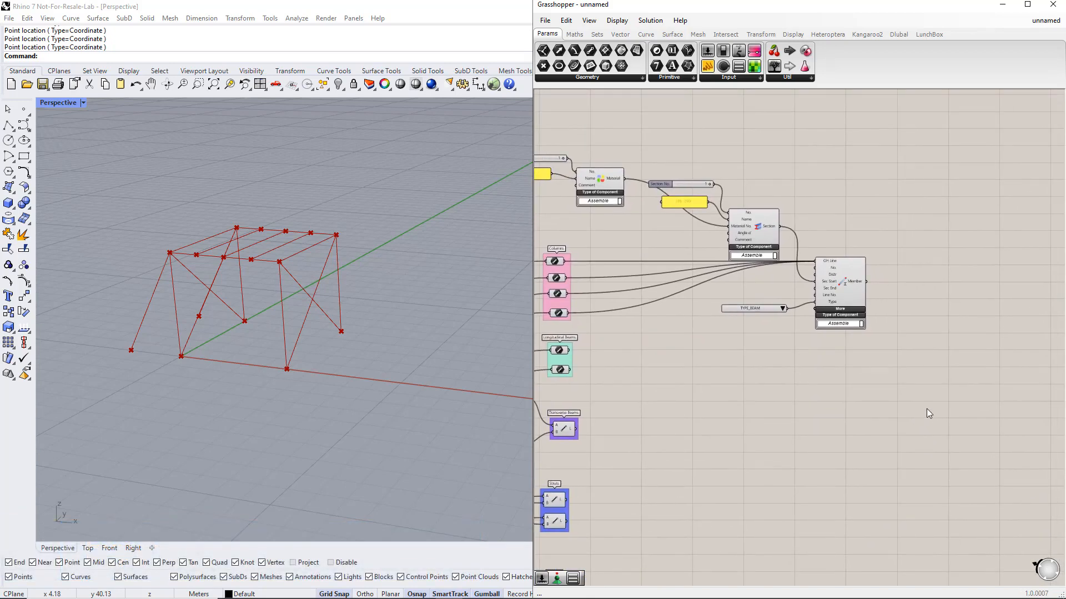
double_click(927, 408)
type("exp")
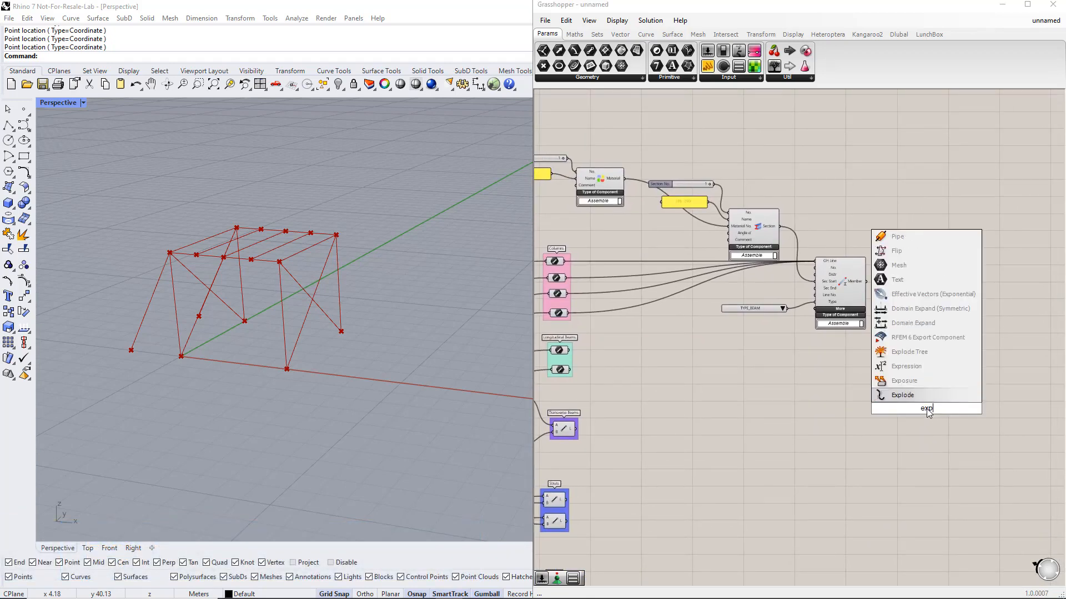
type("ort")
key("Return")
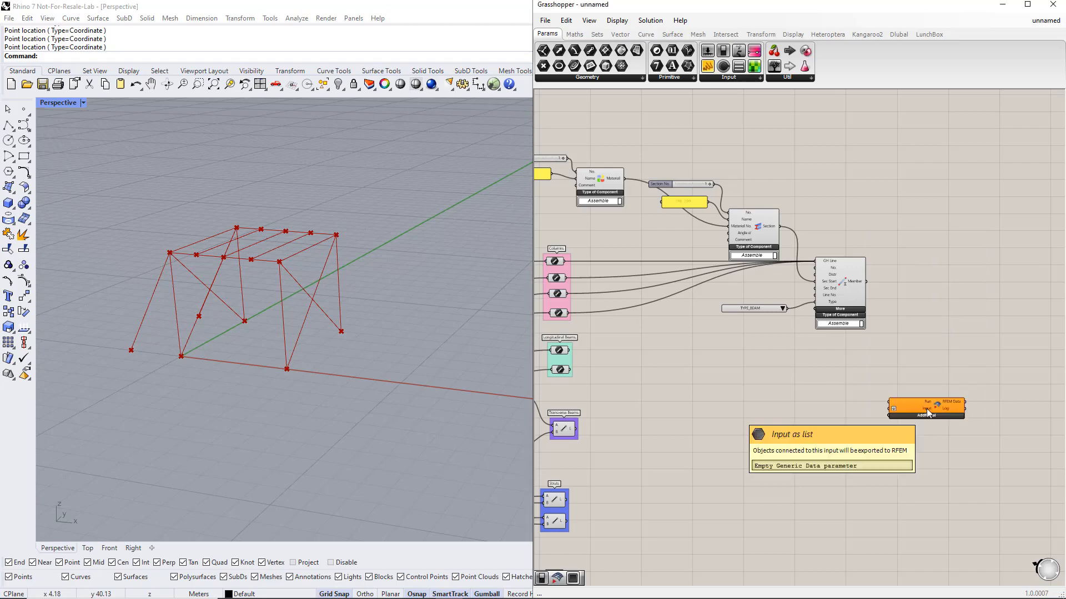
left_click(925, 416)
left_click_drag(912, 429, 949, 431)
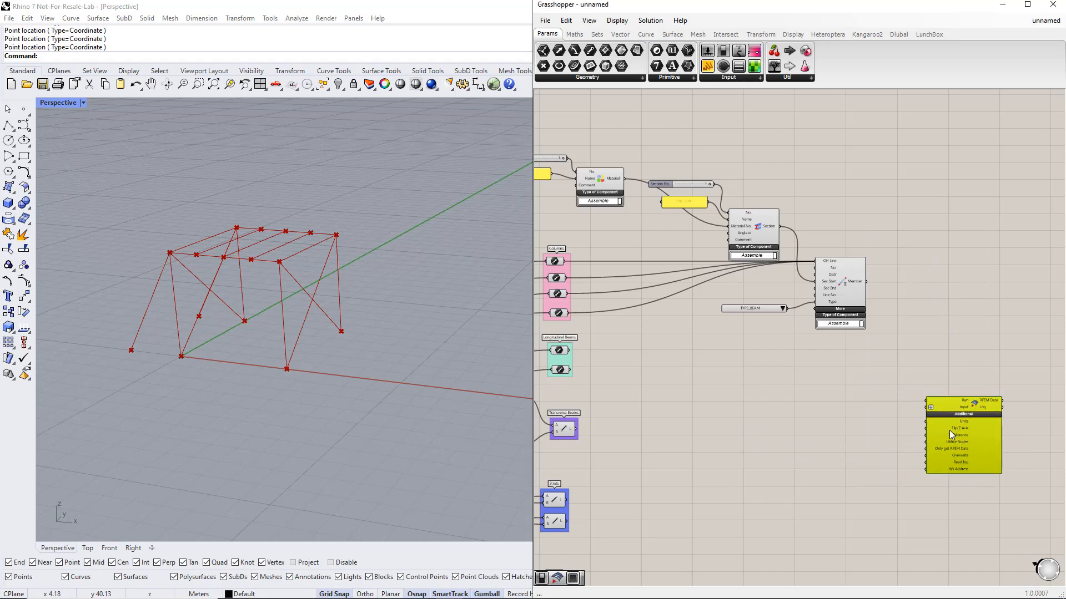
Add a Button above the export component and connect it to the Run input
double_click(907, 353)
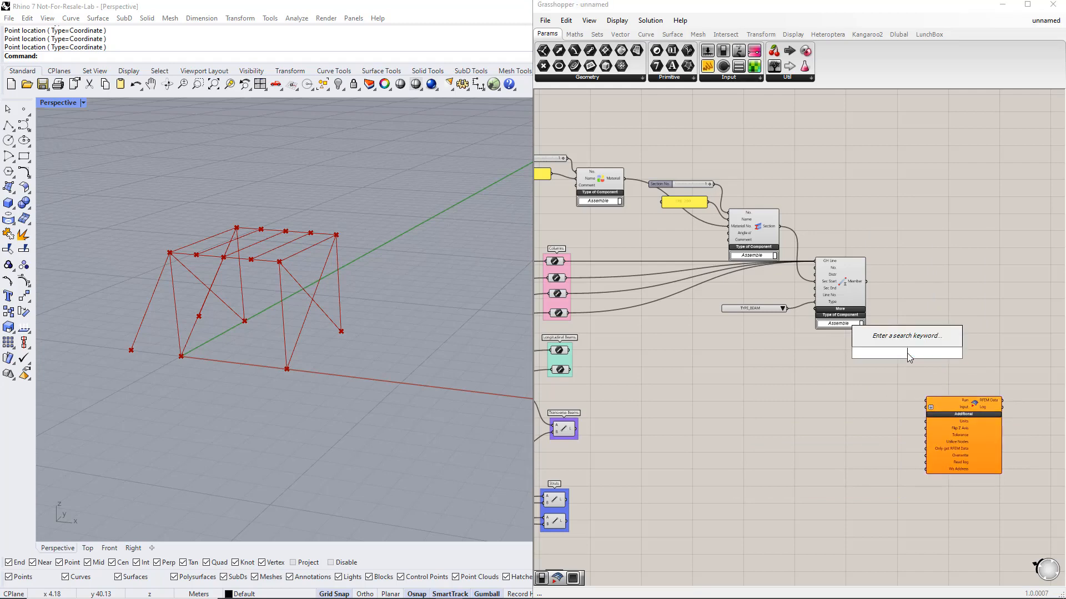
type("button")
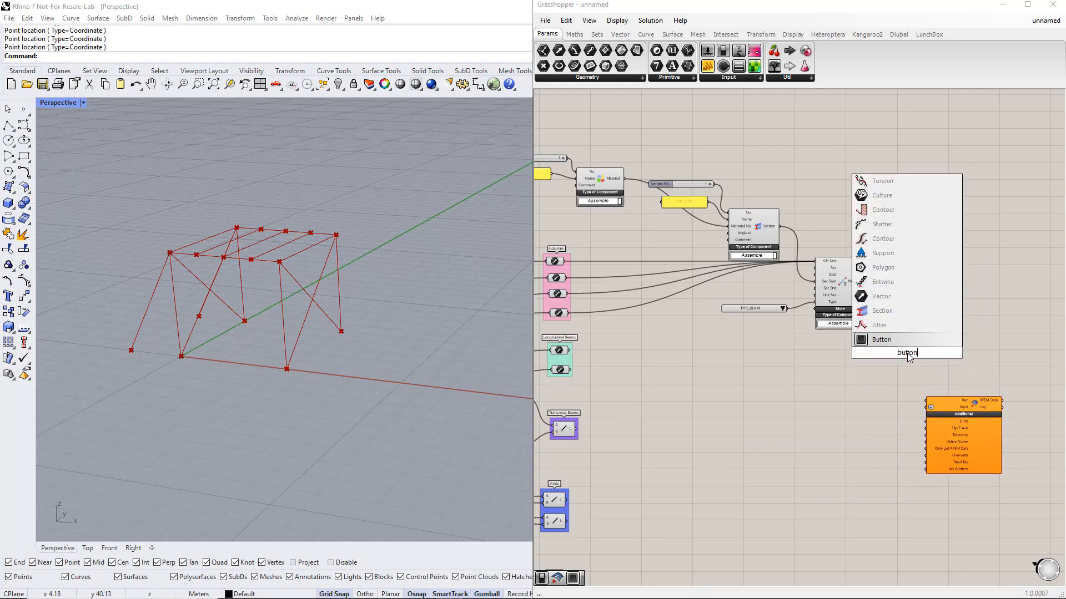
key("Return")
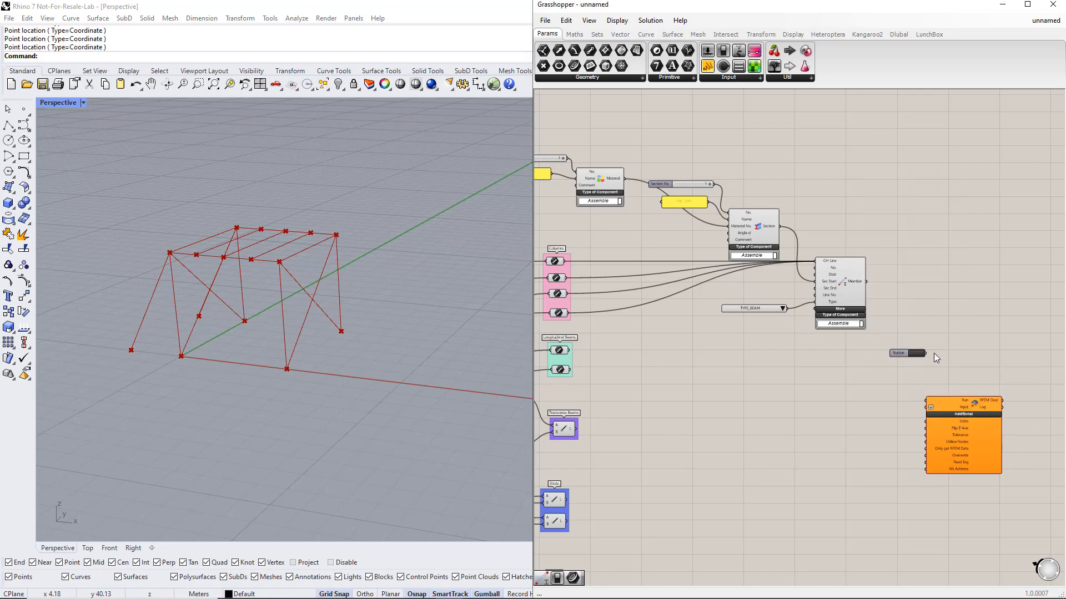
left_click_drag(925, 353, 925, 400)
Add a Boolean Toggle, connect it to the export component's Overwrite input and set it to True
double_click(887, 499)
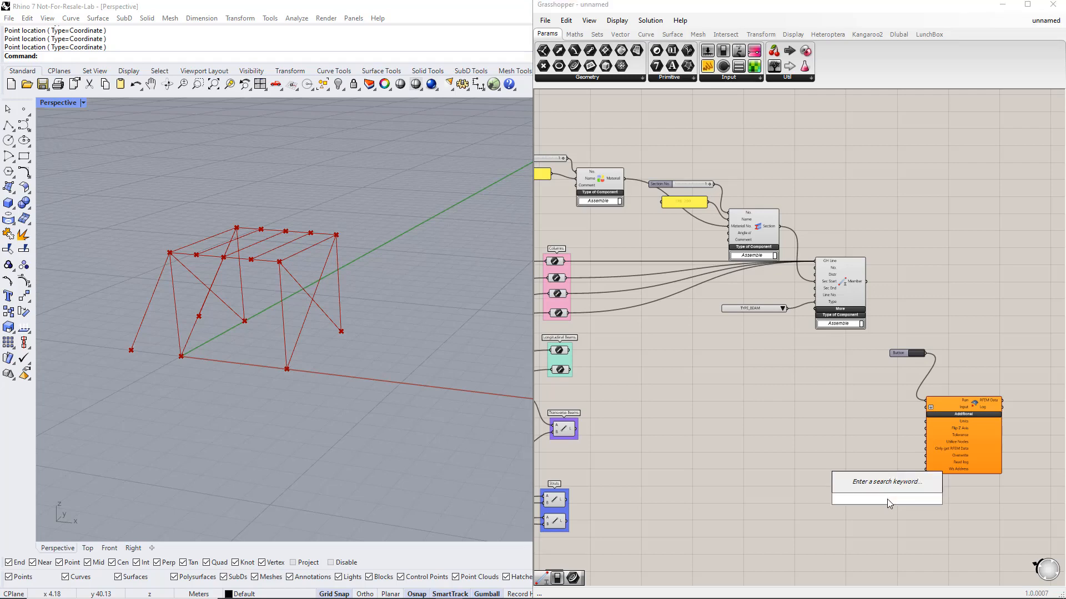
type("boolean")
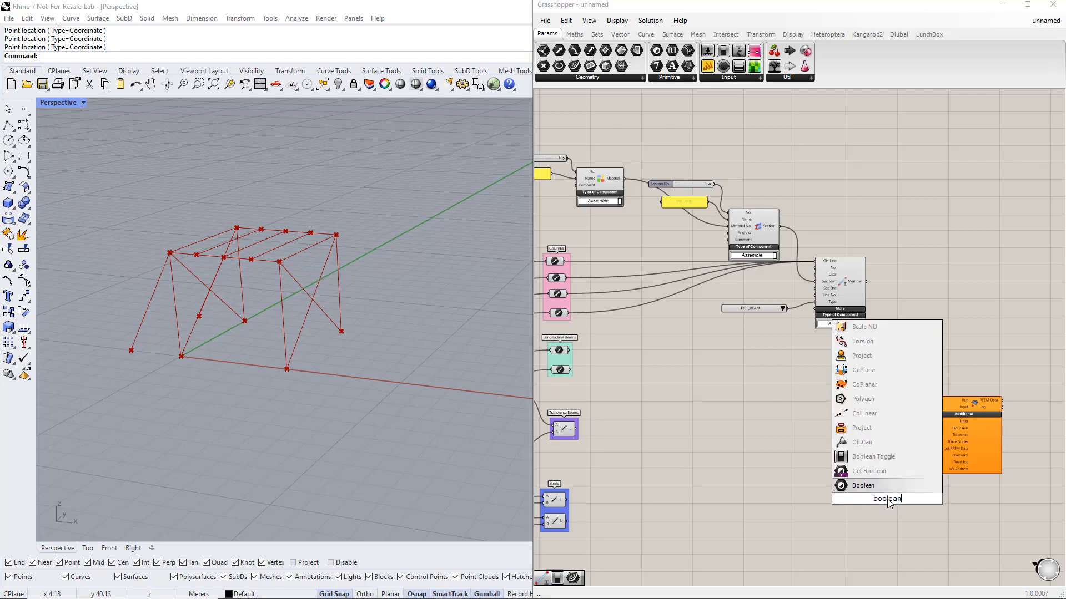
type(" togg")
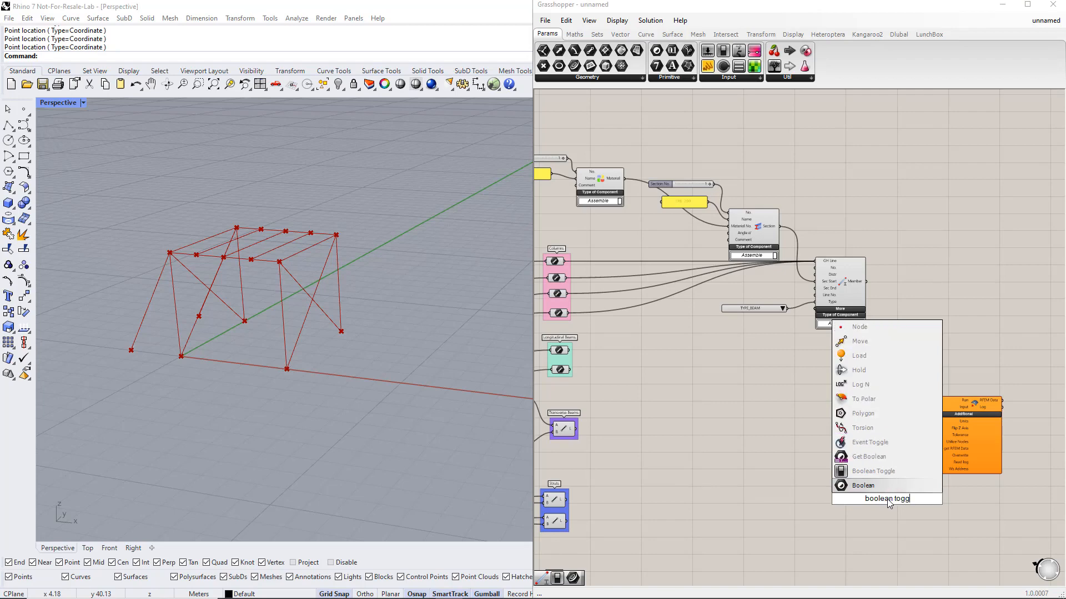
left_click(874, 473)
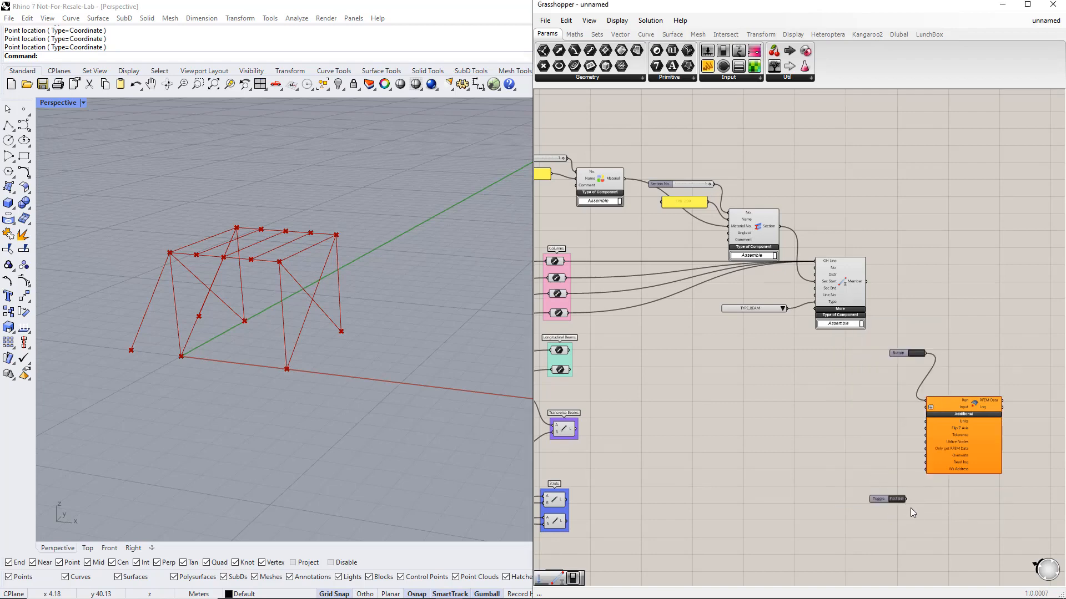
left_click_drag(905, 499, 925, 460)
double_click(897, 500)
Tidy the toggle's position and group the export component with its button and toggle
left_click_drag(973, 528, 893, 341)
left_click_drag(947, 455, 956, 455)
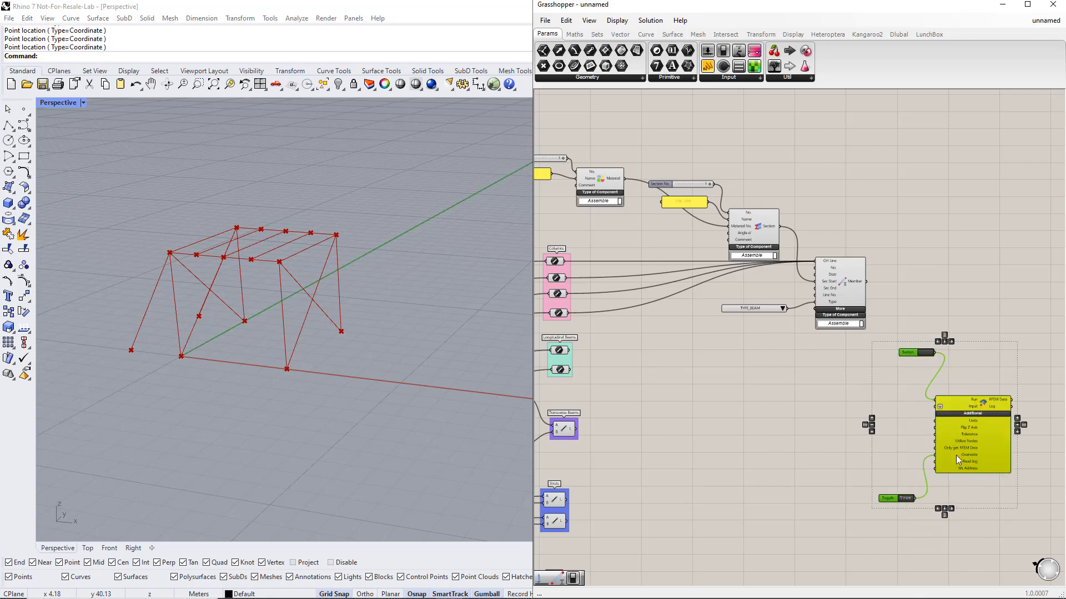
left_click(887, 513)
left_click_drag(885, 499, 899, 485)
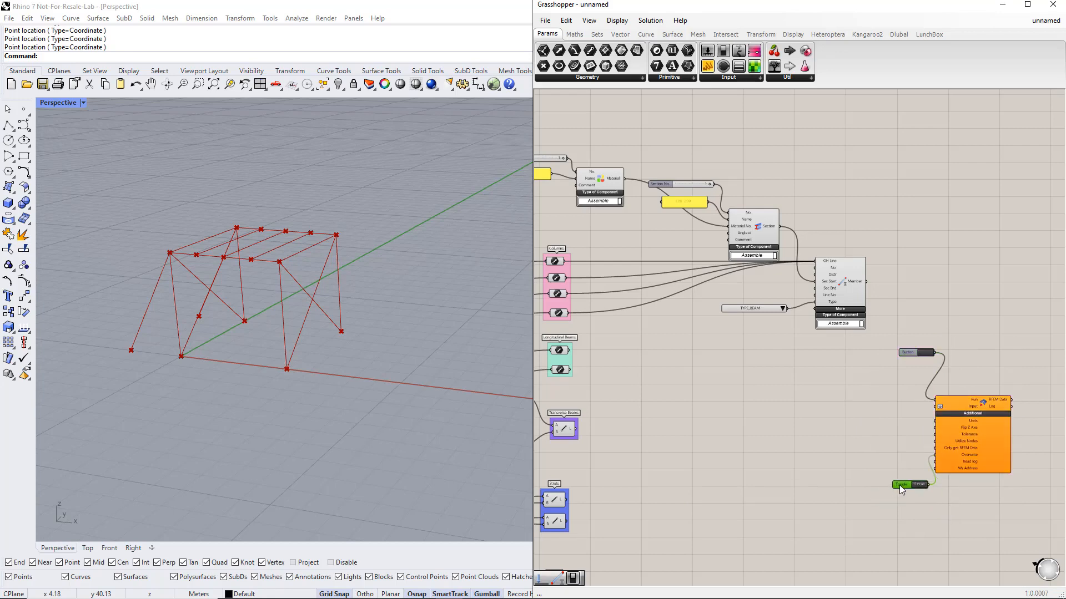
left_click_drag(916, 353, 1025, 530)
key("ctrl+g")
left_click_drag(916, 444, 948, 447)
left_click(891, 445)
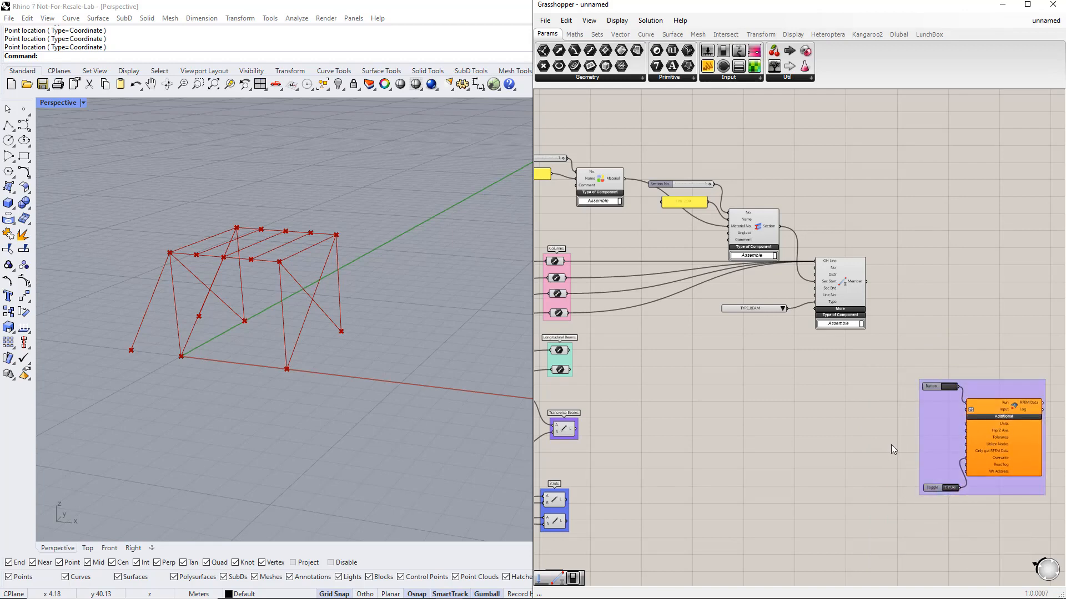
Connect the Member, Section and Material outputs to the export component's Input and run the export to RFEM
left_click_drag(868, 282, 970, 410)
mouse_move(781, 227)
left_mouse_down("shift")
mouse_move(938, 397)
mouse_move(971, 409)
left_mouse_up("shift")
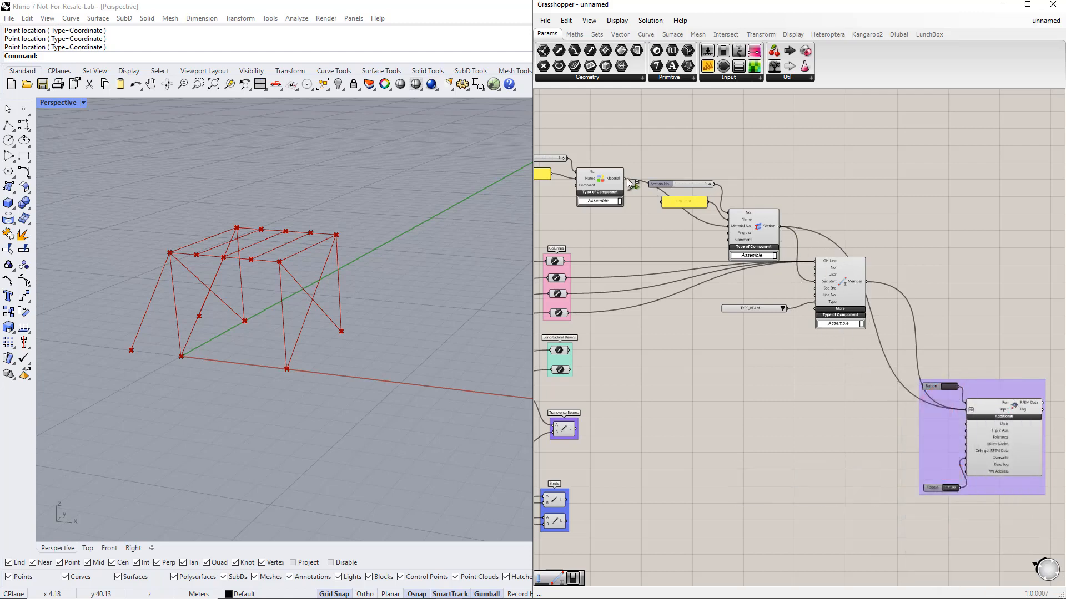
left_click_drag(627, 179, 969, 411, "shift")
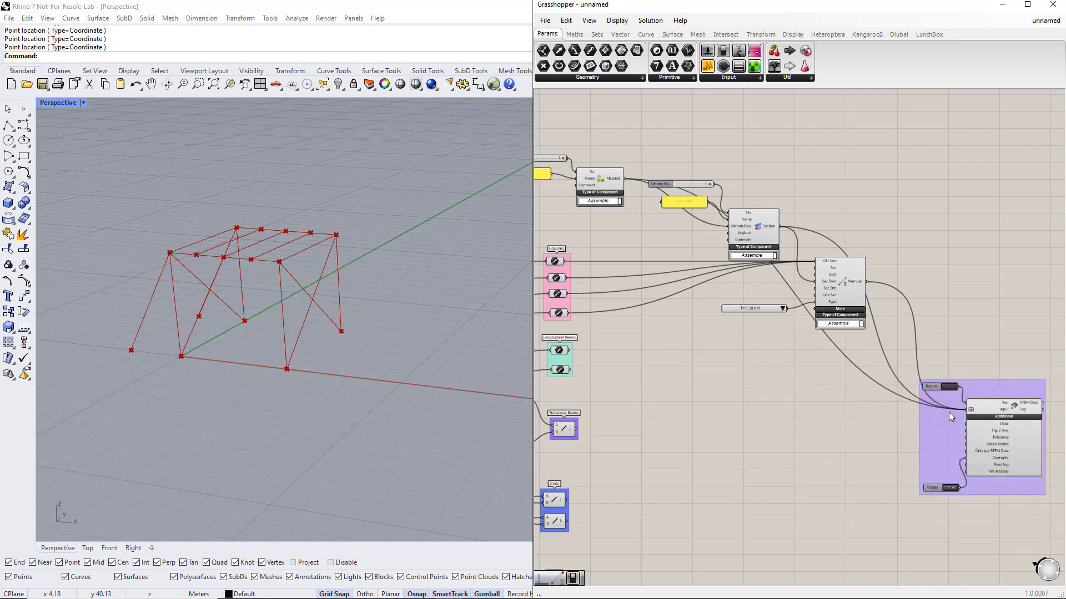
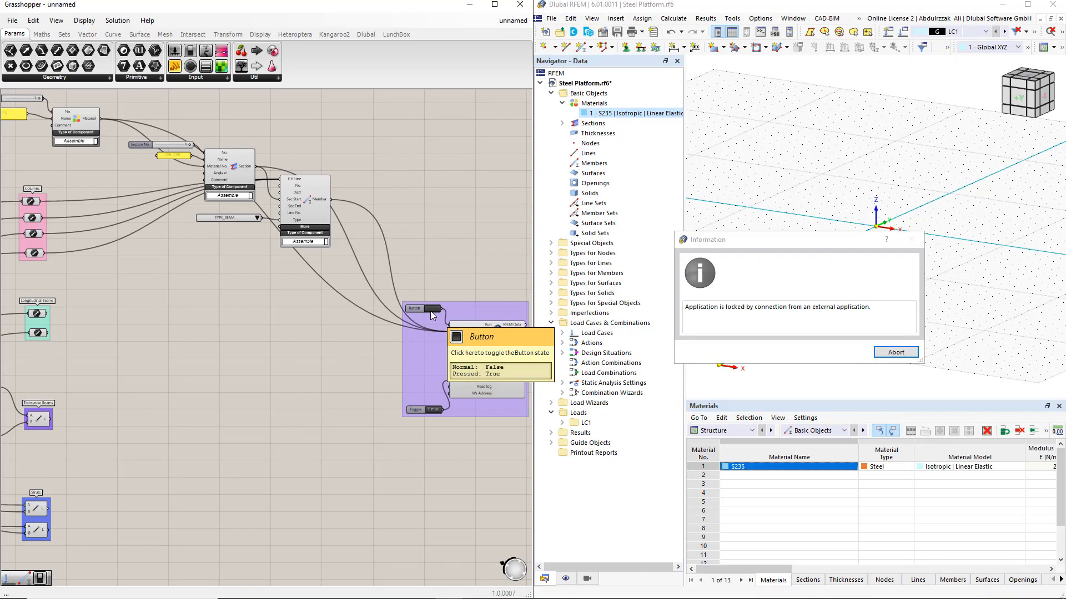
left_click(895, 352)
left_click(851, 353)
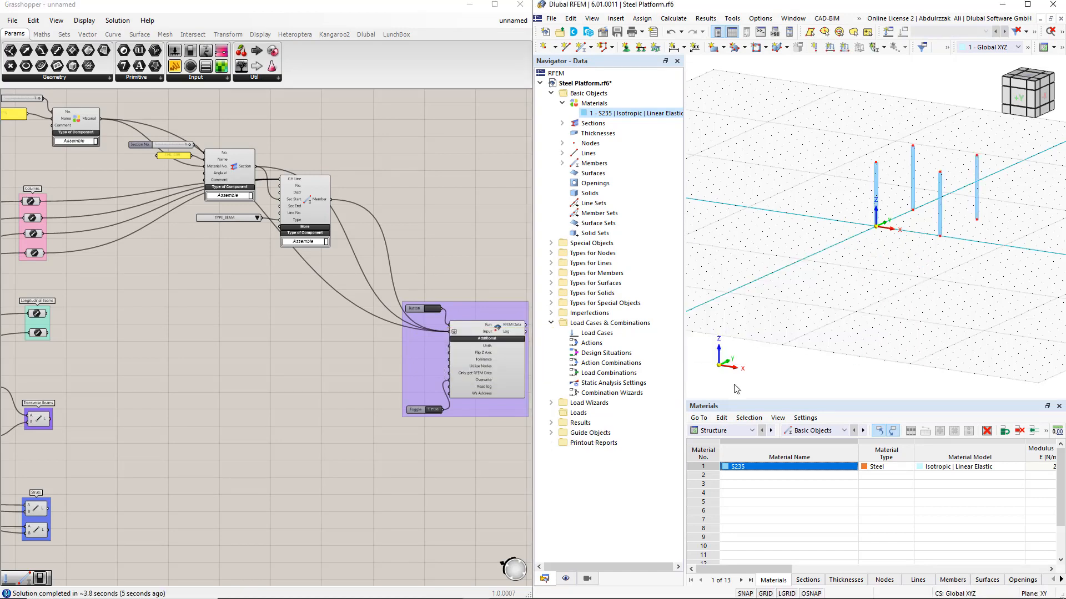
In RFEM, color the rendered members by Member Type
left_click(566, 578)
scroll(611, 508, "down", 1)
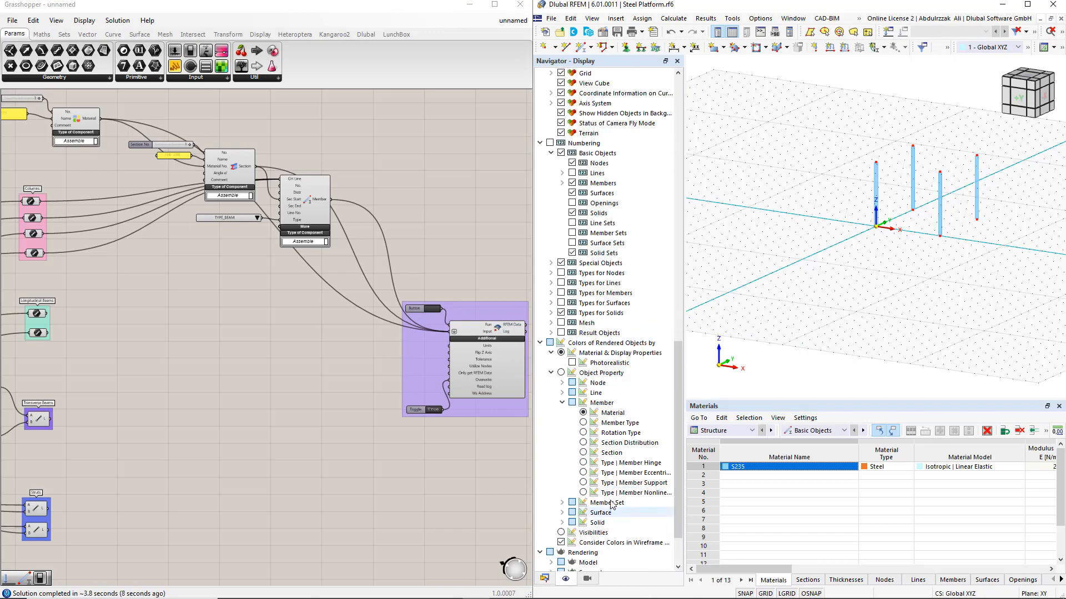
left_click(616, 423)
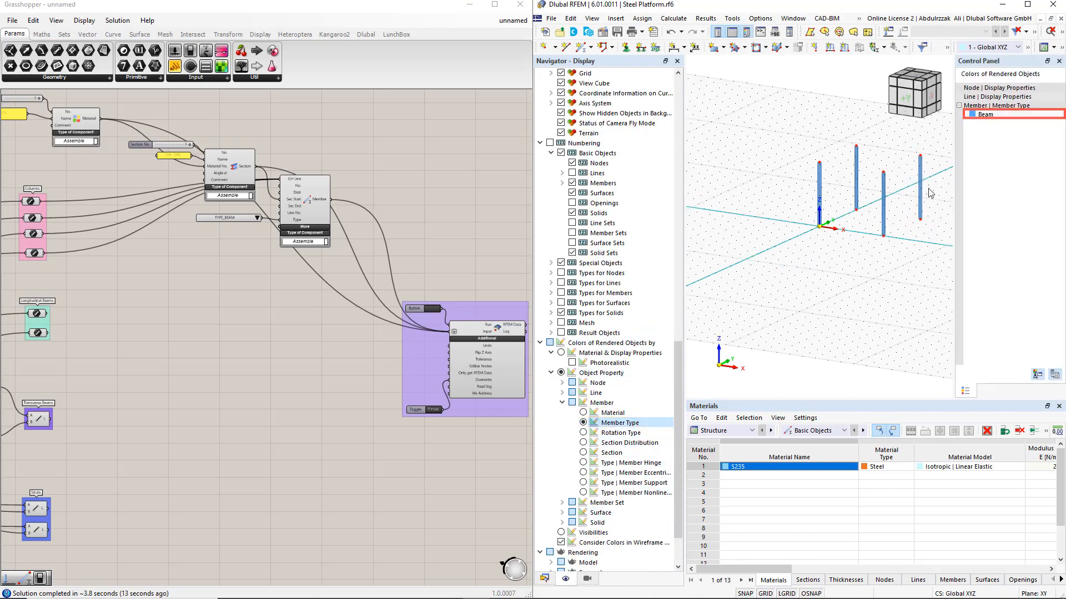
scroll(865, 248, "down", 1)
middle_click_drag(860, 251, 838, 292)
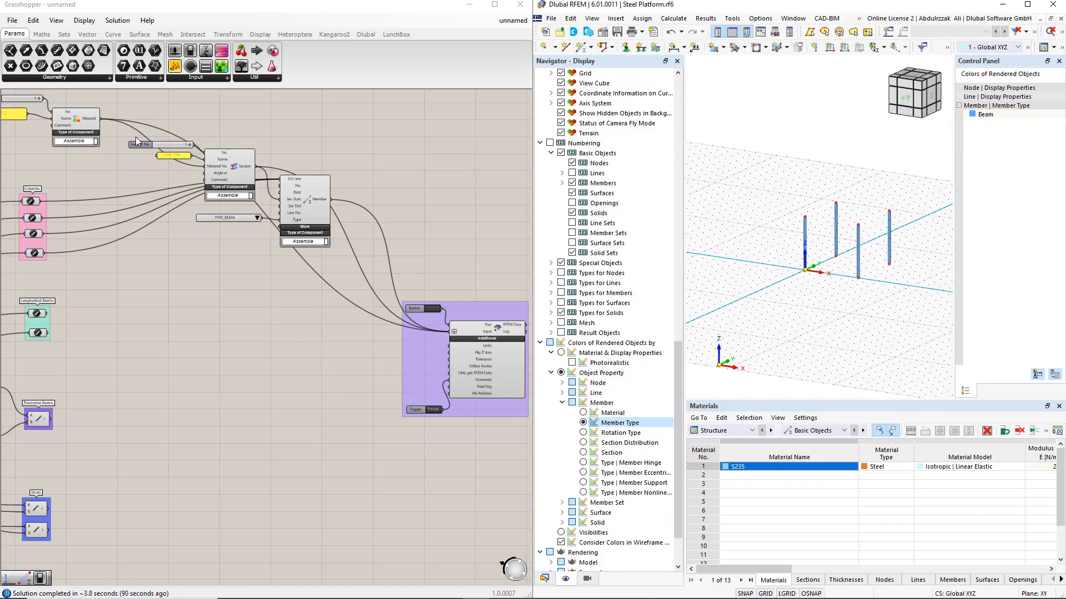
Duplicate the columns' Section and Member setup below and connect both Longitudinal Beams curves to the copied Member's GH Line input
left_click_drag(118, 130, 338, 288)
left_click_drag(308, 206, 302, 332, "alt")
left_click_drag(47, 314, 276, 306)
left_click_drag(49, 332, 275, 307, "shift")
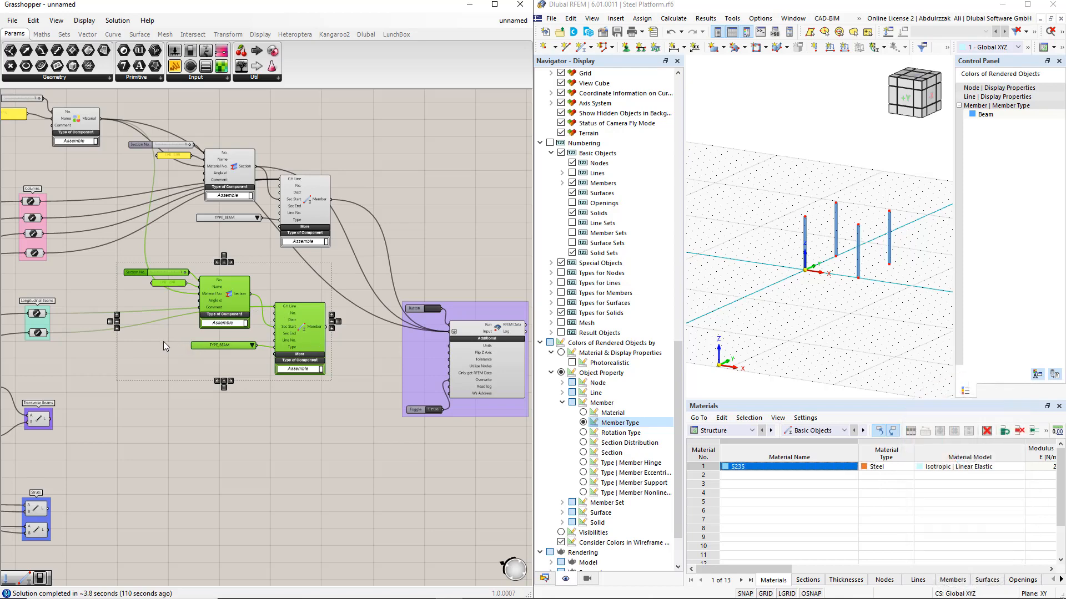
Raise the upper limit of the copied Section No. slider for the longitudinal beams
left_click(136, 272)
double_click(136, 273)
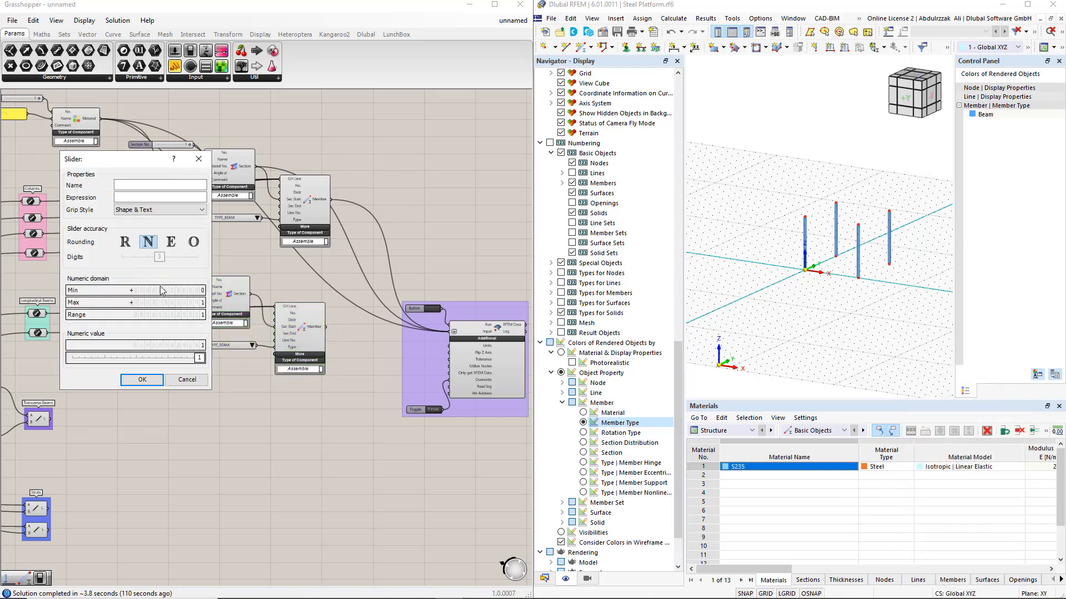
left_click(136, 303)
left_click(142, 380)
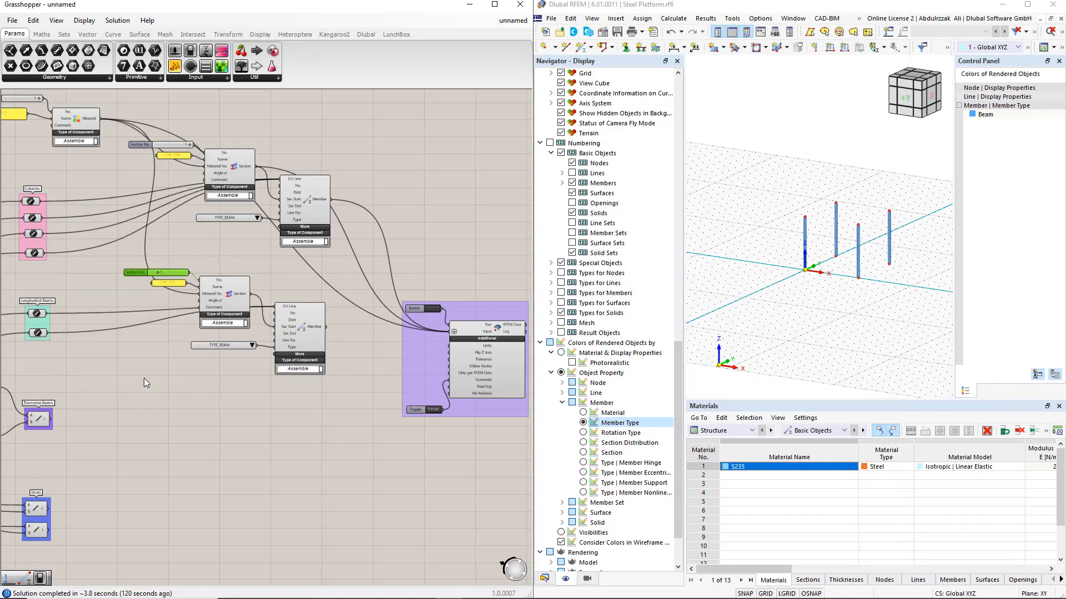
Set the longitudinal beams' section number to 2 and their section name to HEB 300
scroll(161, 280, "up", 3)
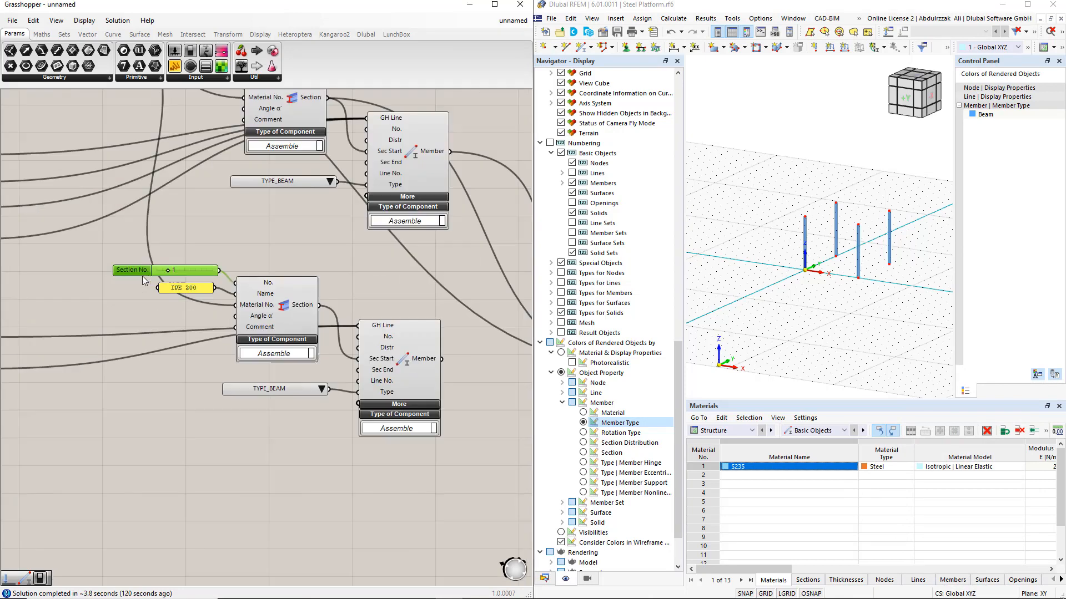
double_click(181, 288)
type("HEB 300")
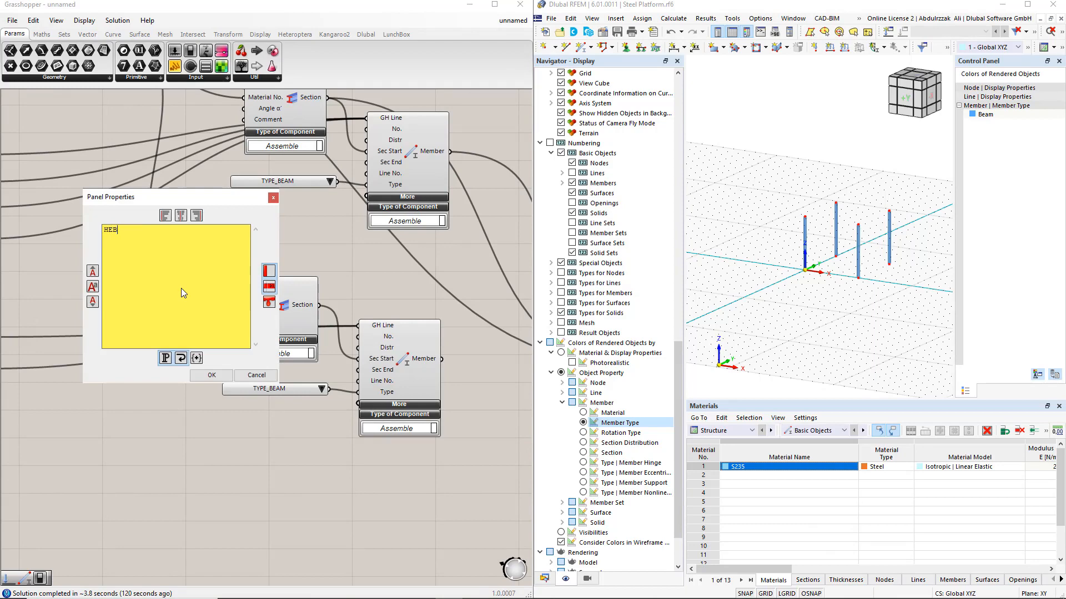
left_click(210, 374)
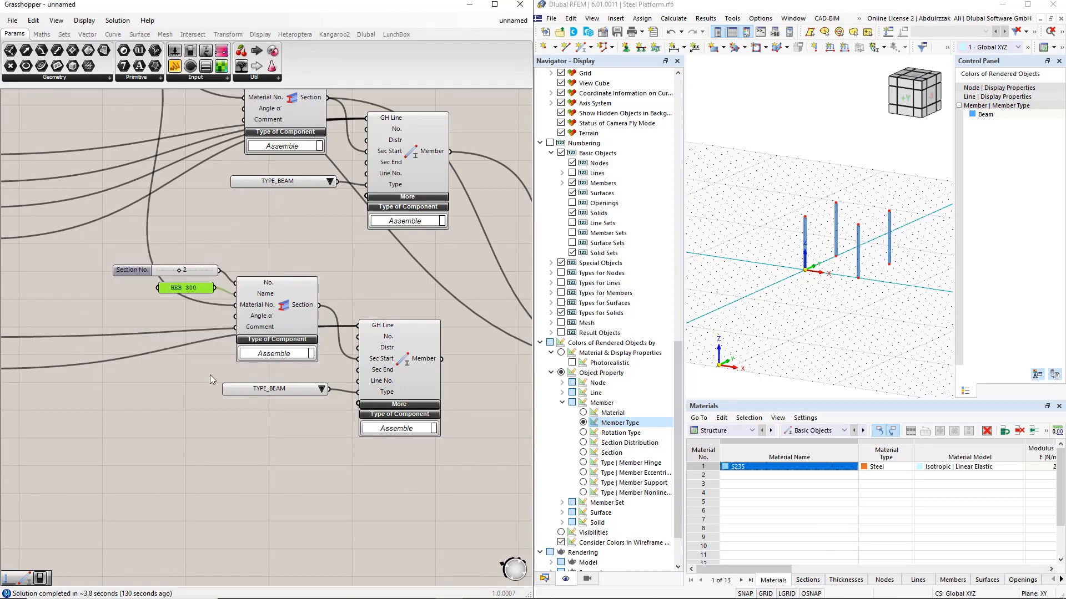
Add the longitudinal beams' Member and Section outputs to the export component's Input and run the export to RFEM
scroll(210, 375, "down", 2)
right_click_drag(390, 466, 335, 456)
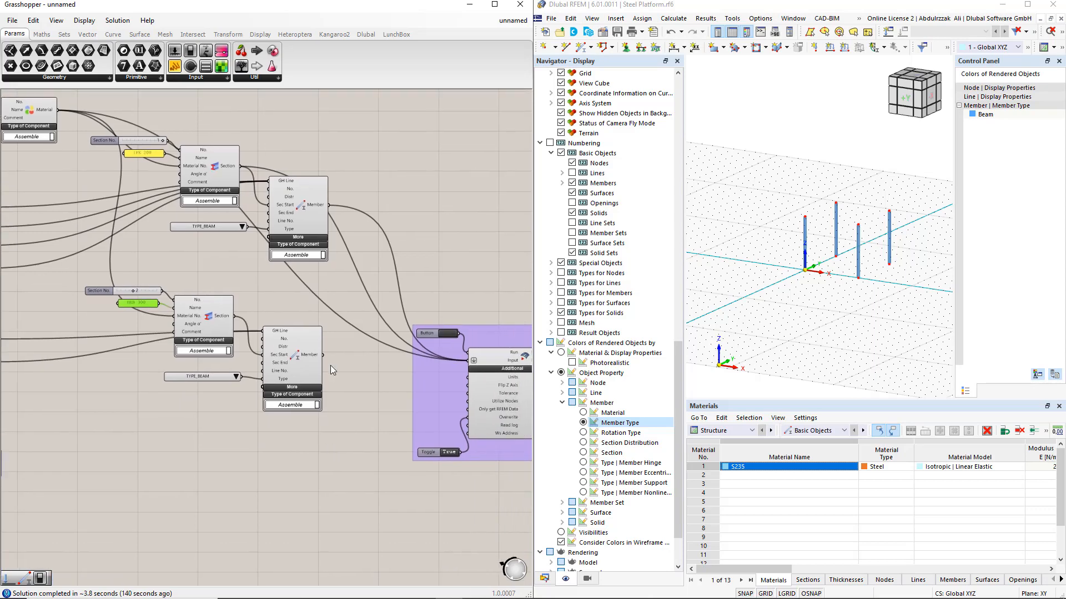
left_click_drag(324, 355, 457, 373, "shift")
left_click_drag(234, 316, 459, 371, "shift")
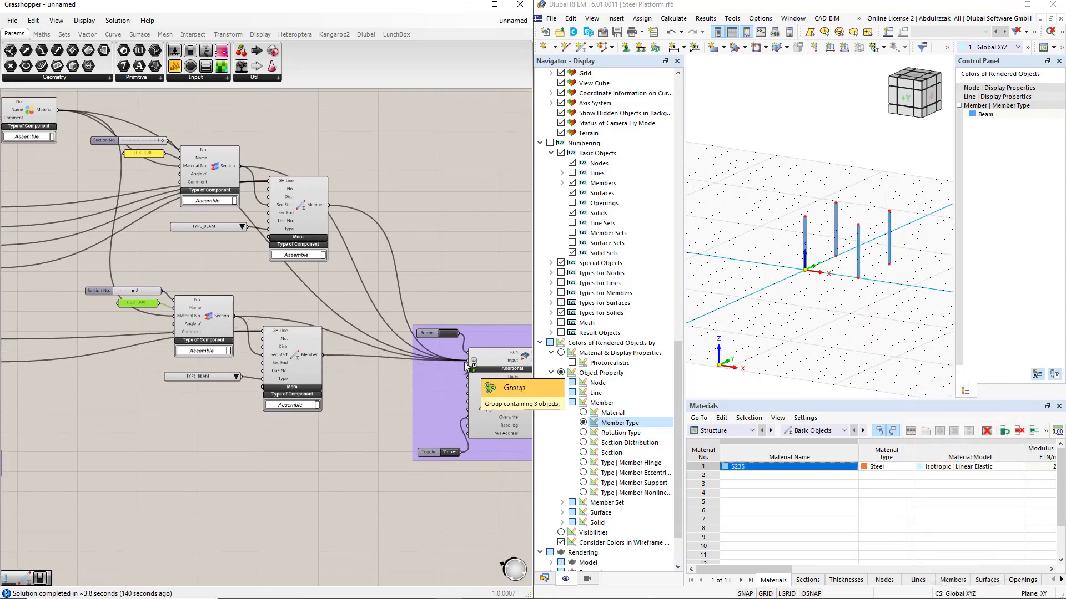
left_click(447, 334)
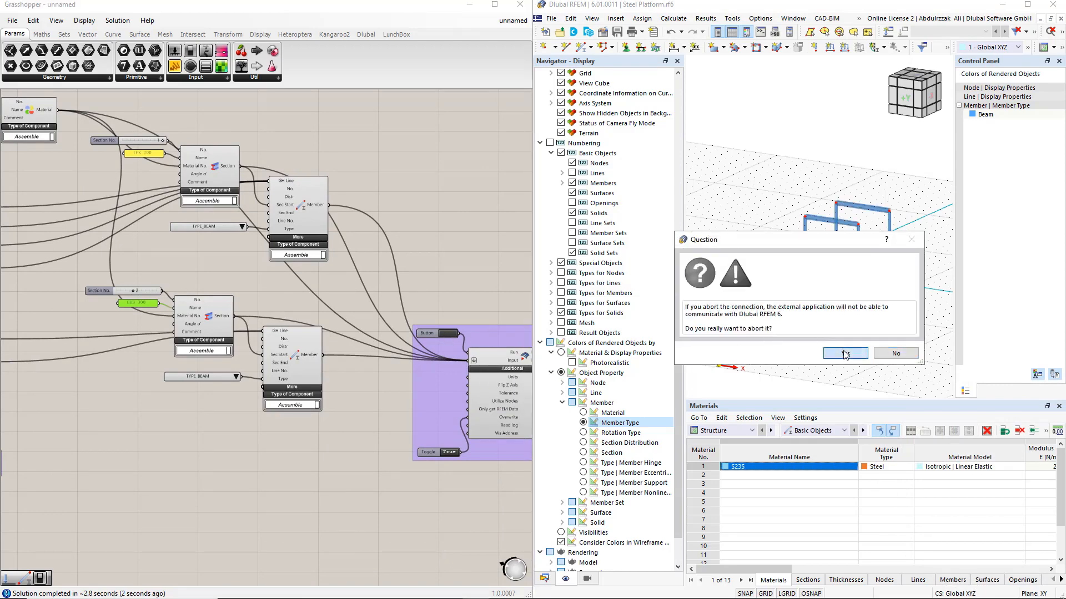
left_click(349, 429)
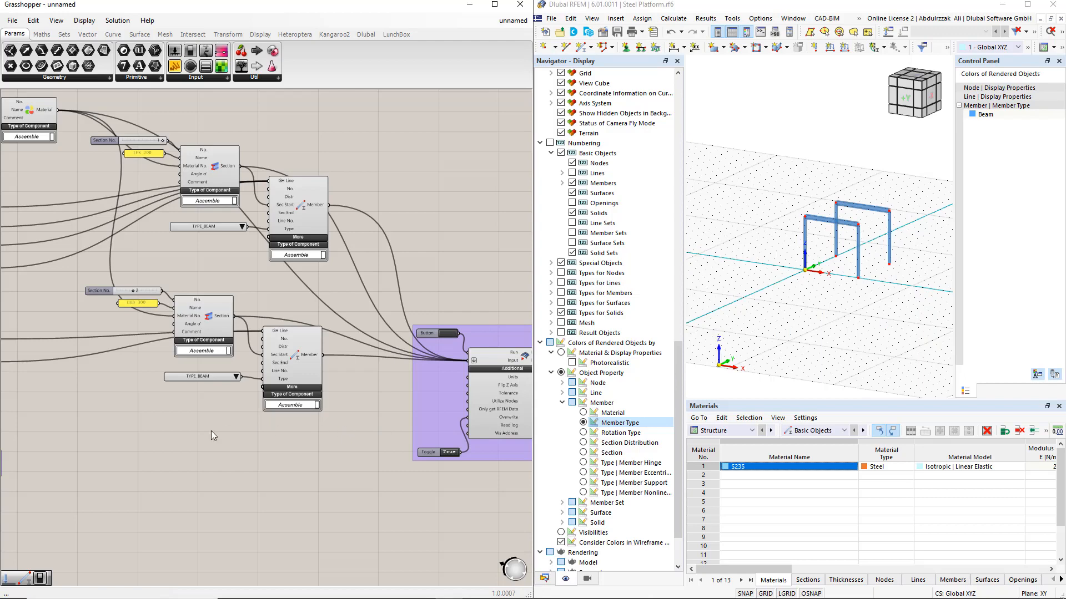
Duplicate the longitudinal beams' Section and Member setup below and connect the Transverse Beams line to the copied Member's GH Line input
right_click_drag(211, 435, 340, 390)
left_click_drag(207, 248, 480, 415)
left_click_drag(428, 335, 438, 459, "alt")
scroll(202, 458, "up", 2)
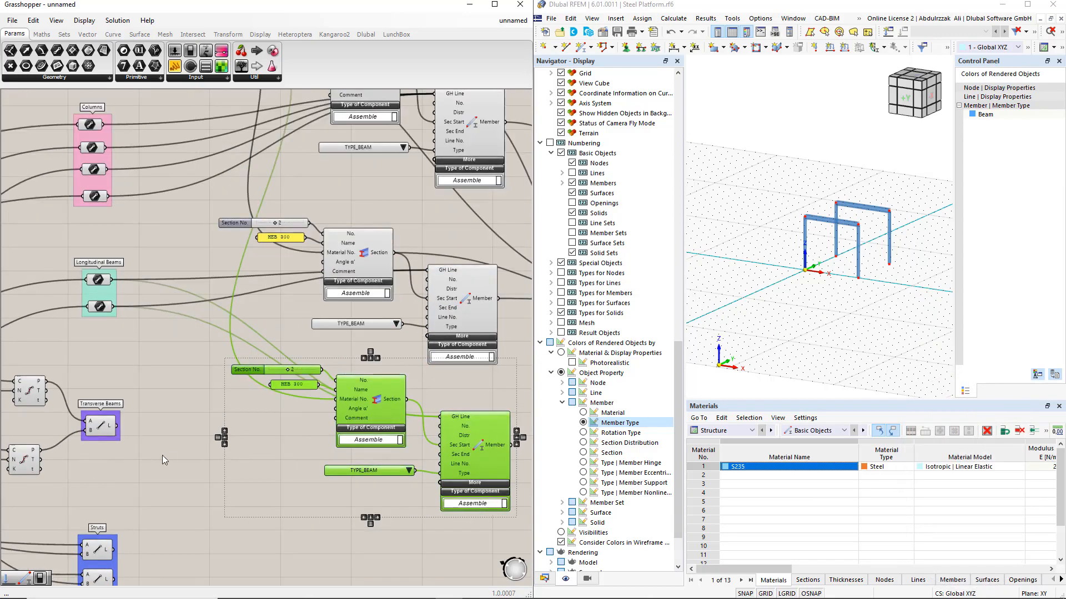
left_click_drag(116, 426, 358, 418)
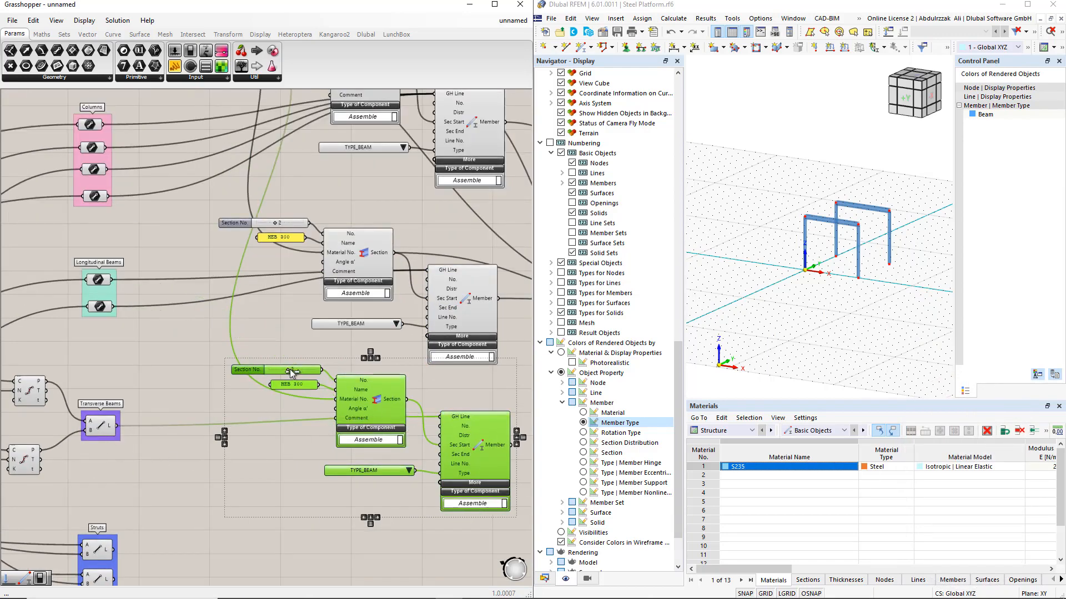
Set the transverse beams' section to number 3 with the name CHS 193.7x5, and their member type to TYPE_TRUSS
left_click_drag(290, 370, 297, 370)
left_click(295, 445)
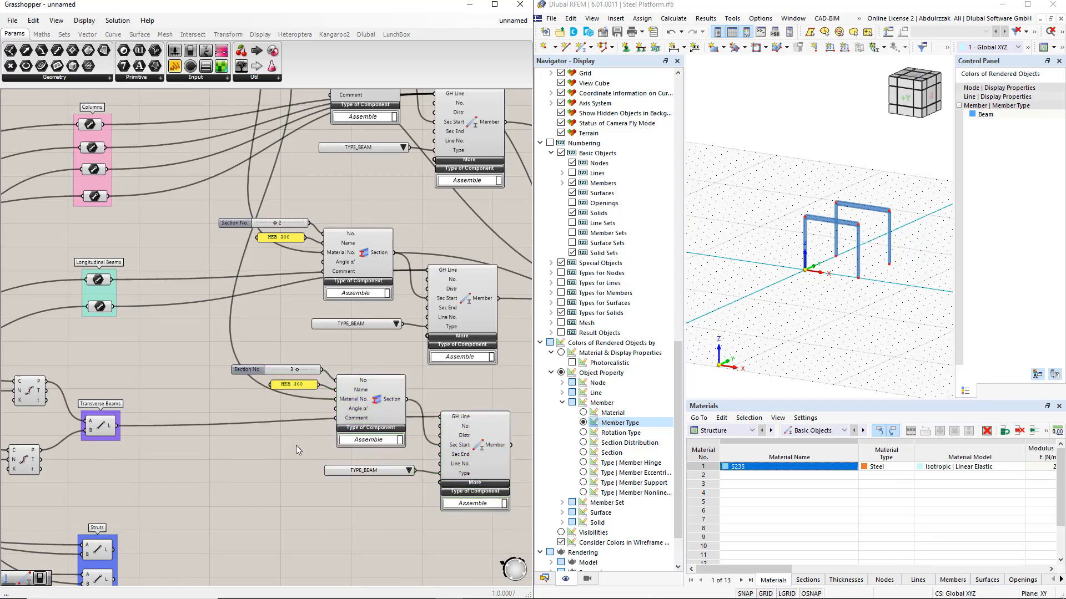
double_click(291, 384)
type("CHS")
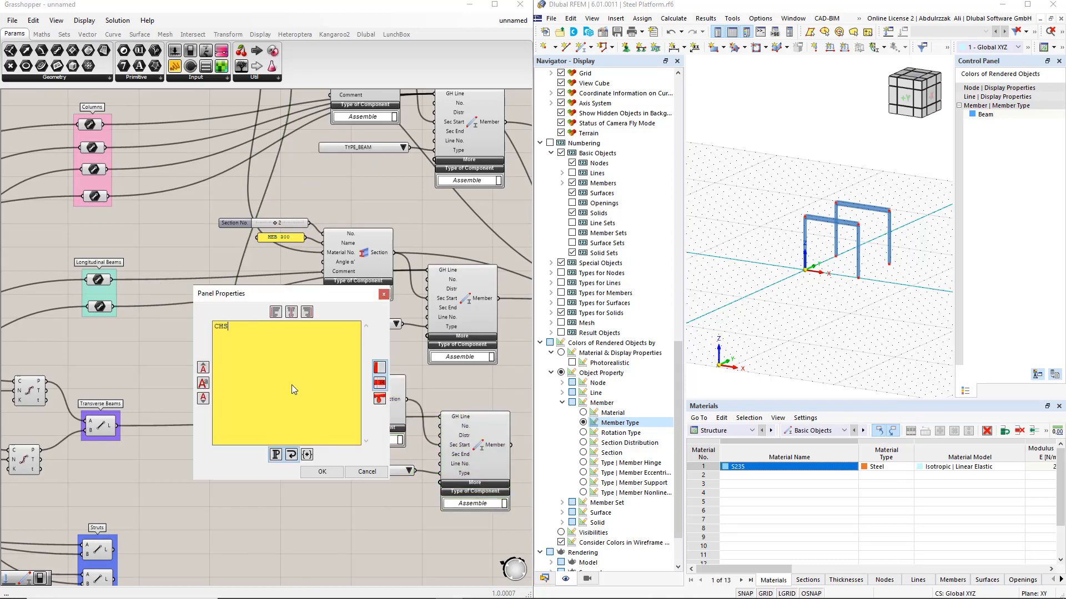
type(" 193.7x5")
left_click(315, 472)
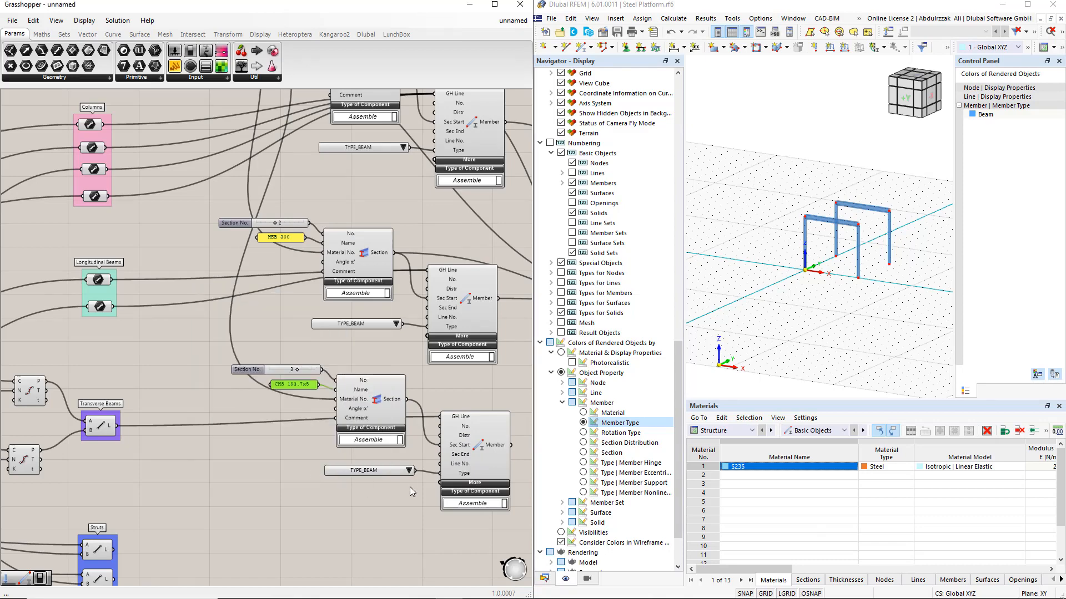
left_click(409, 471)
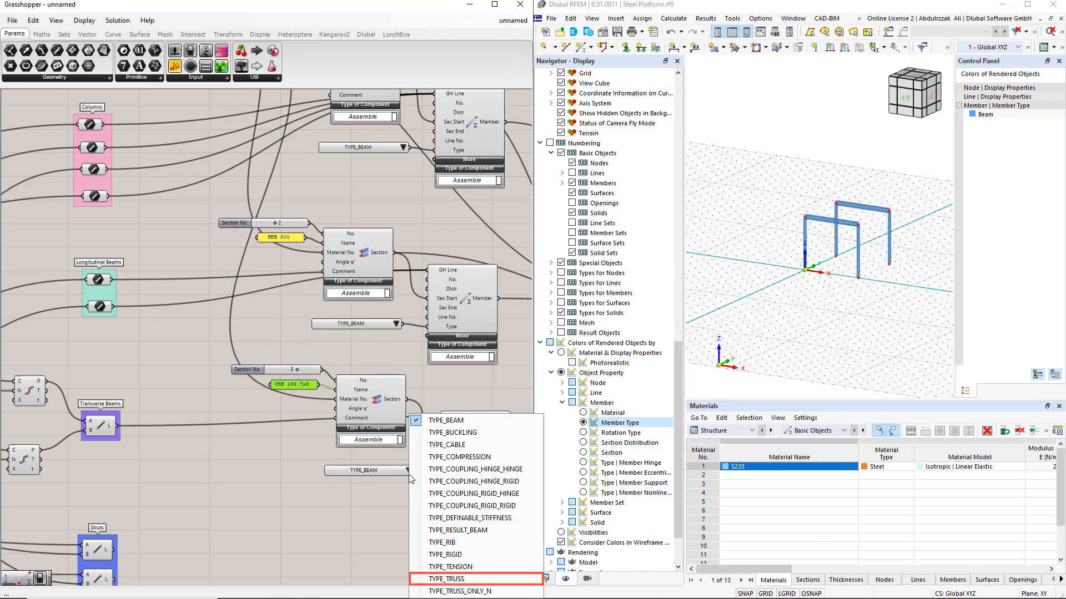
left_click(454, 580)
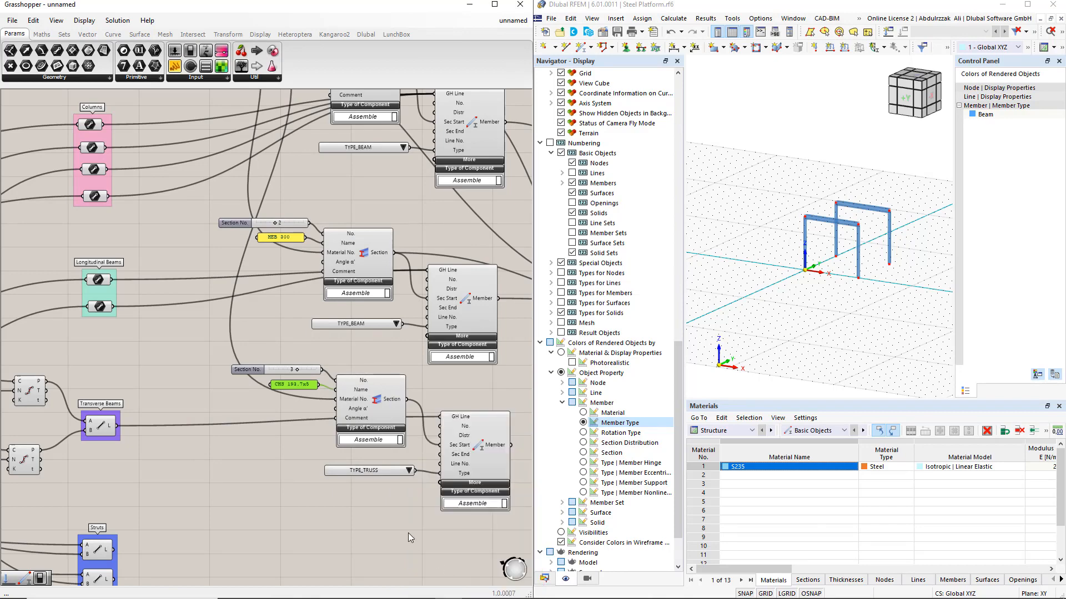
Add the transverse beams' Member and Section outputs to the export component's Input and run the export to RFEM
scroll(407, 529, "down", 1)
right_click_drag(526, 530, 394, 501)
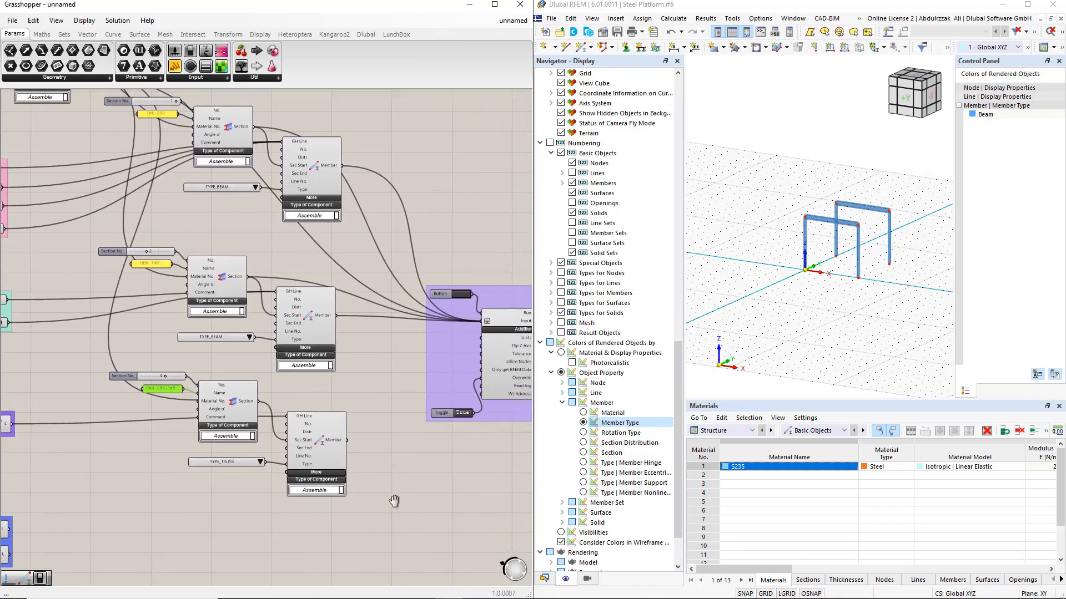
left_click_drag(346, 440, 482, 321, "shift")
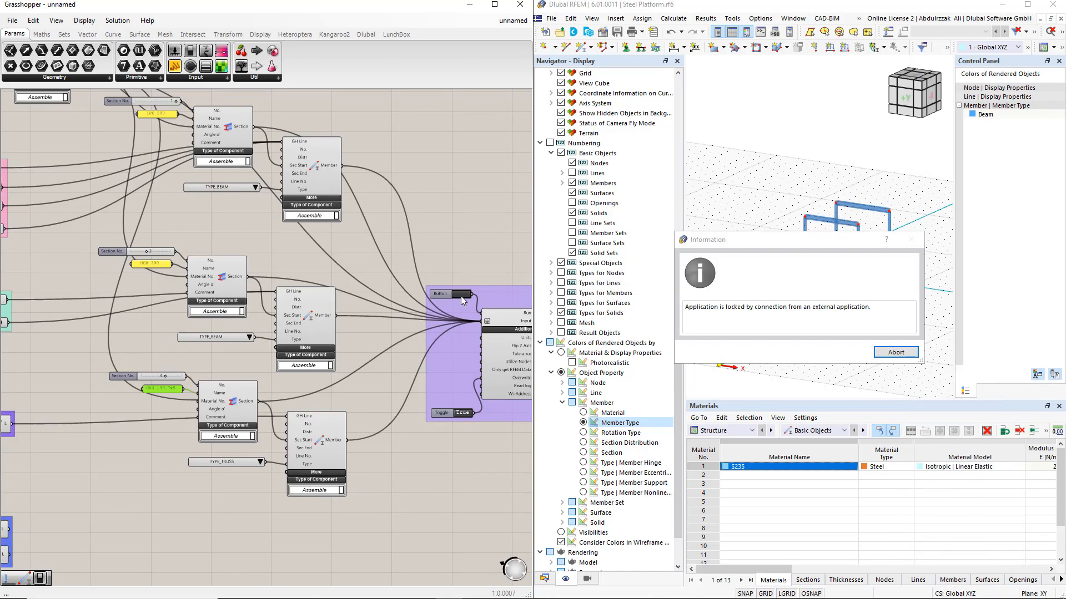
left_click(889, 353)
left_click(858, 357)
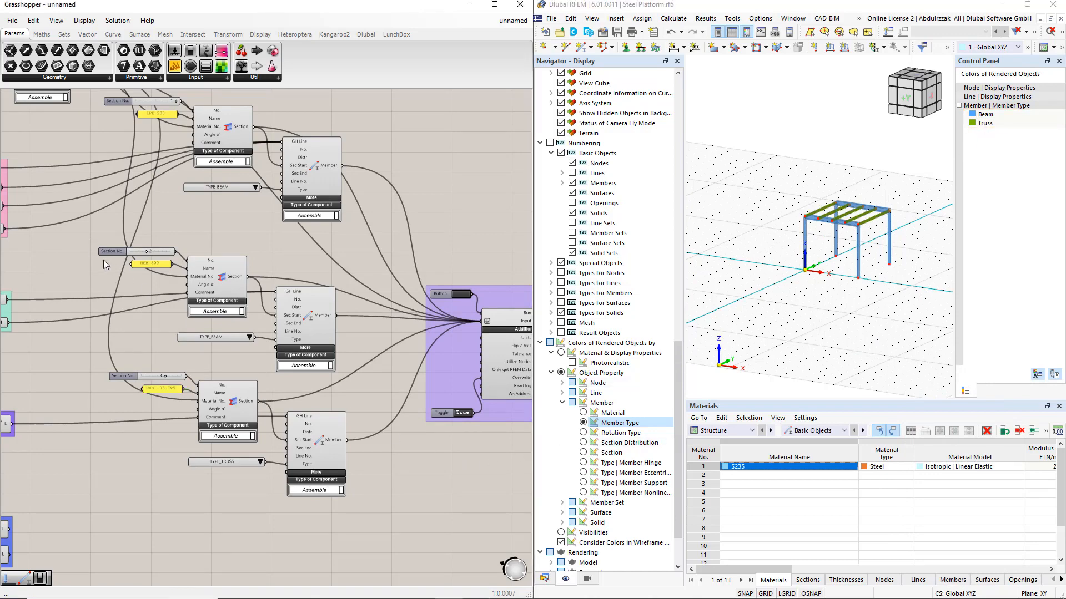
Copy the longitudinal beams' Section and Member setup beside the Struts group and connect both strut lines to the copied Member's GH Line input
left_click_drag(83, 234, 351, 375)
right_click_drag(341, 333, 378, 288)
left_click_drag(348, 277, 330, 511, "alt")
left_click_drag(48, 483, 290, 489)
left_click_drag(47, 507, 291, 484, "shift")
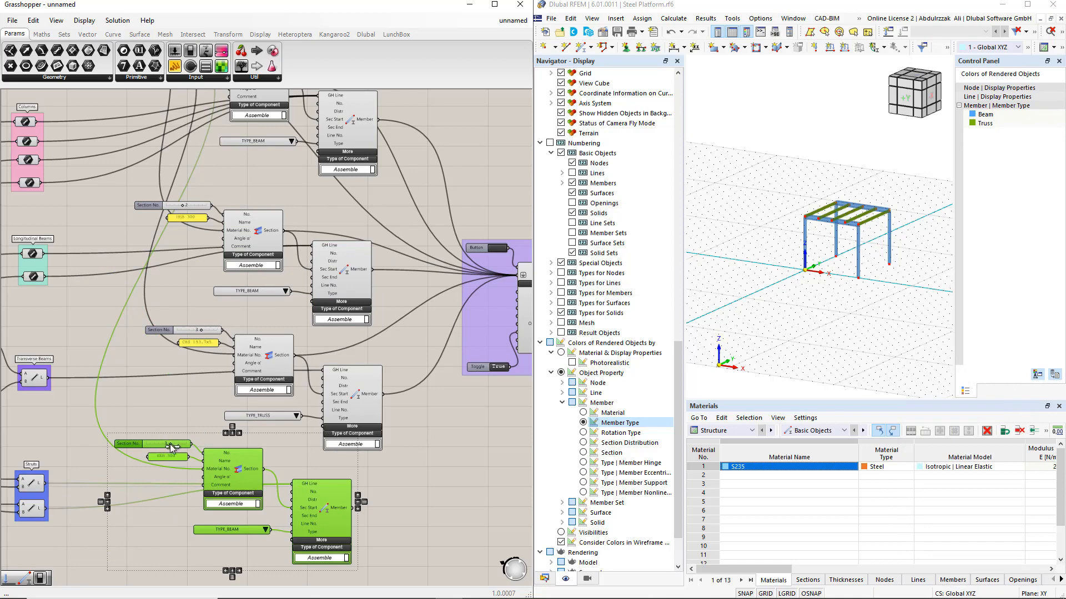
Set the struts' section number to 4 and their section name to IPE 100
left_click_drag(172, 447, 179, 445)
double_click(177, 461)
type("IPE 100")
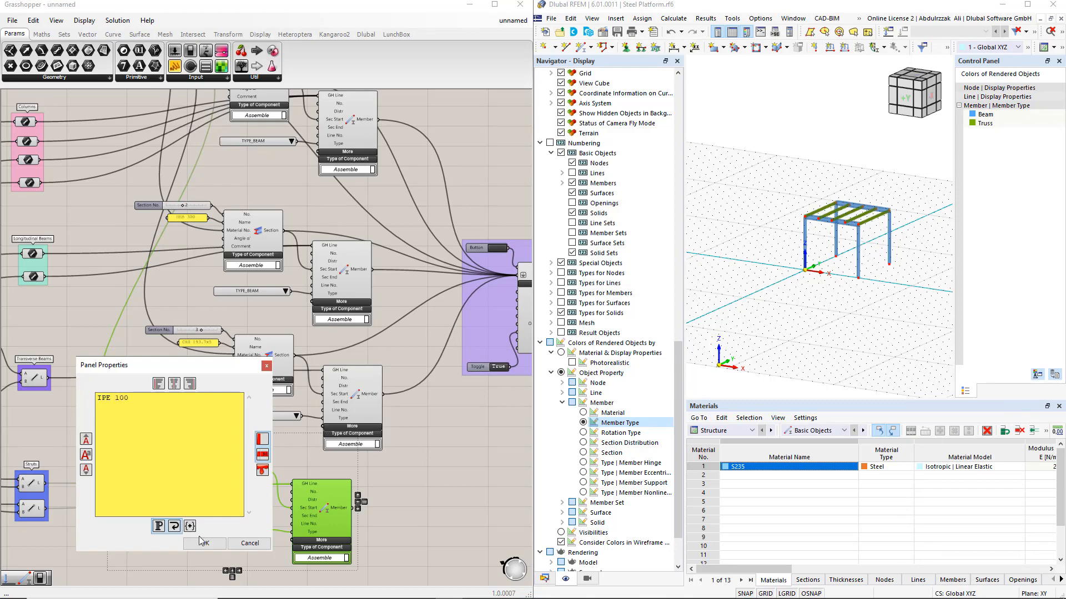
left_click(203, 543)
left_click(436, 525)
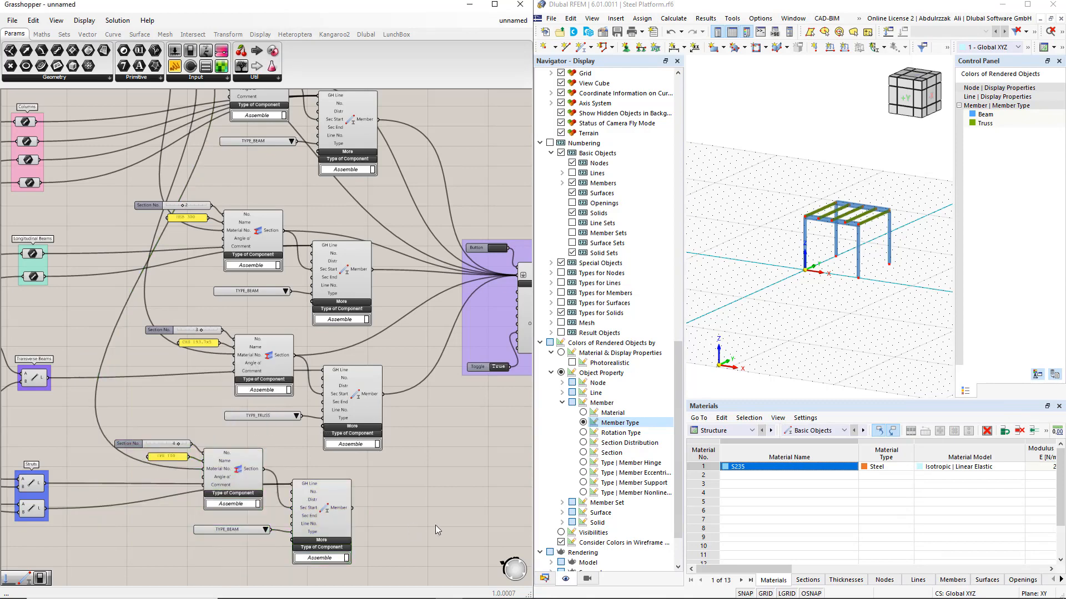
Add the struts' Member and Section outputs to the export component's Input and run the export to RFEM
left_click_drag(354, 508, 517, 284, "shift")
left_click_drag(268, 475, 516, 282, "shift")
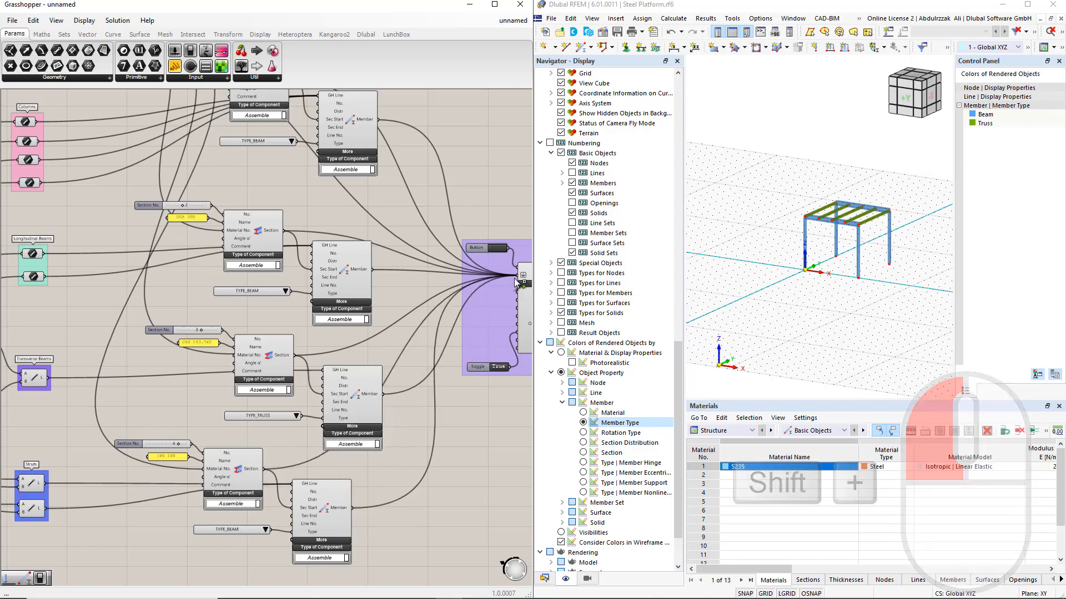
left_click(497, 252)
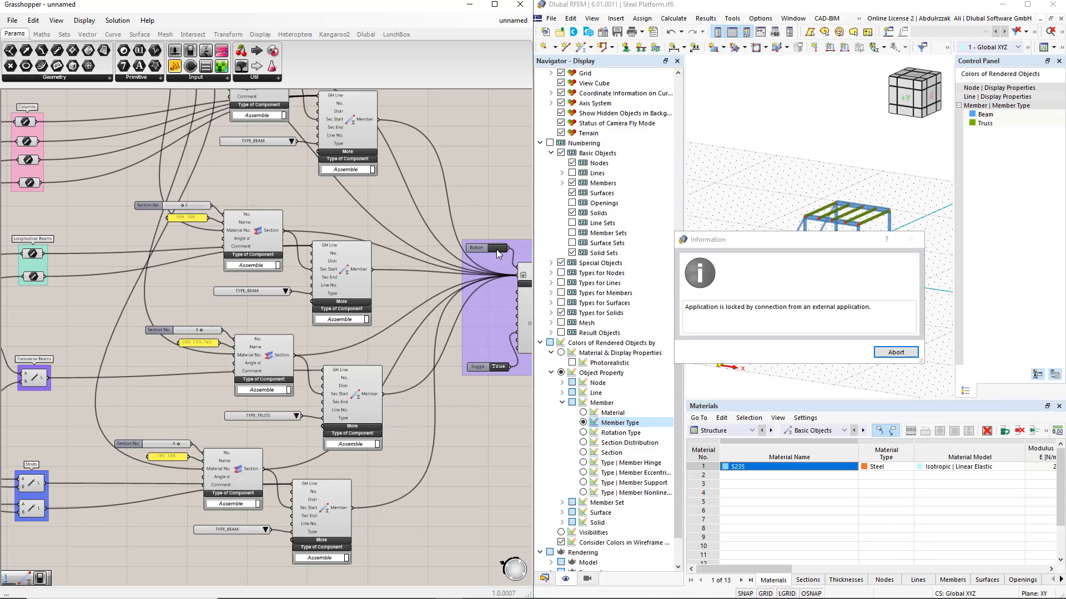
left_click(878, 351)
left_click(850, 354)
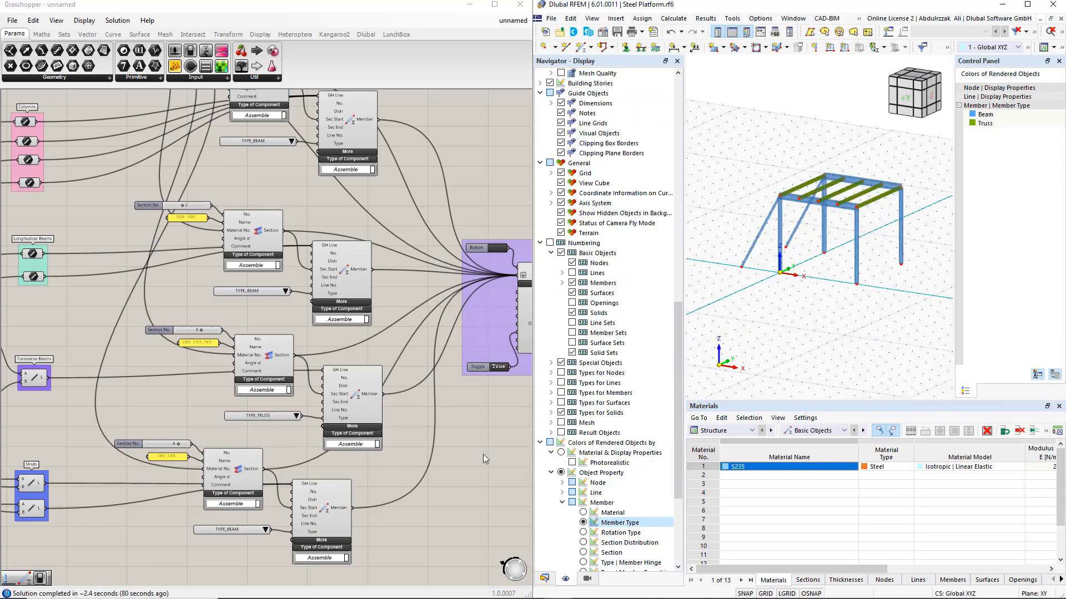
Duplicate the struts' Section and Member setup below and connect all four Bracings lines to the copied Member's GH Line input
right_click_drag(391, 522, 453, 352)
left_click_drag(372, 431, 211, 290)
left_click_drag(409, 341, 418, 491, "alt")
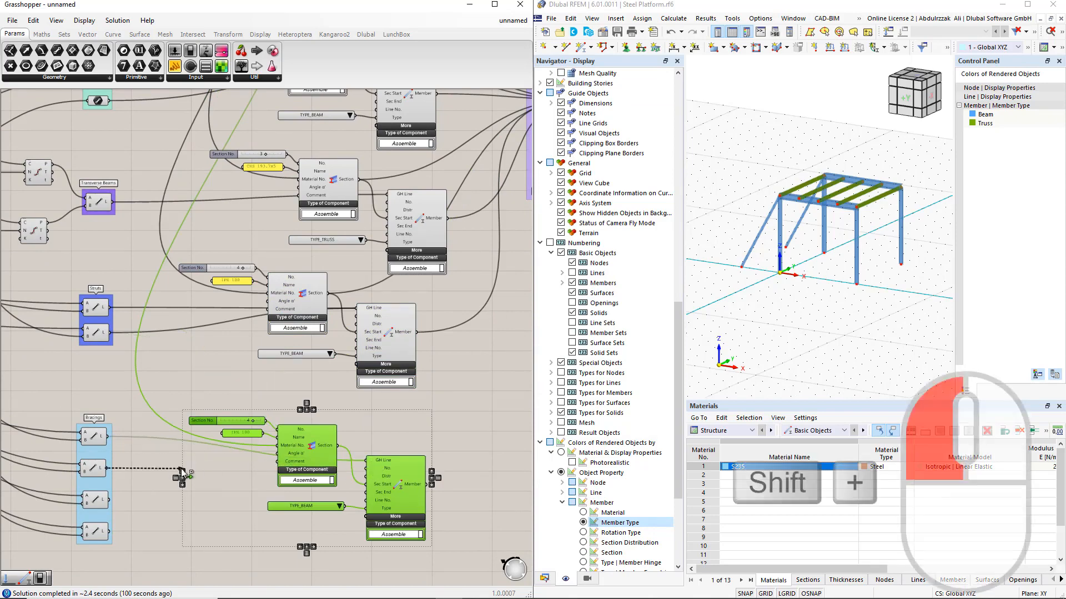
left_click_drag(110, 467, 366, 460, "shift")
left_click_drag(177, 494, 367, 461, "shift")
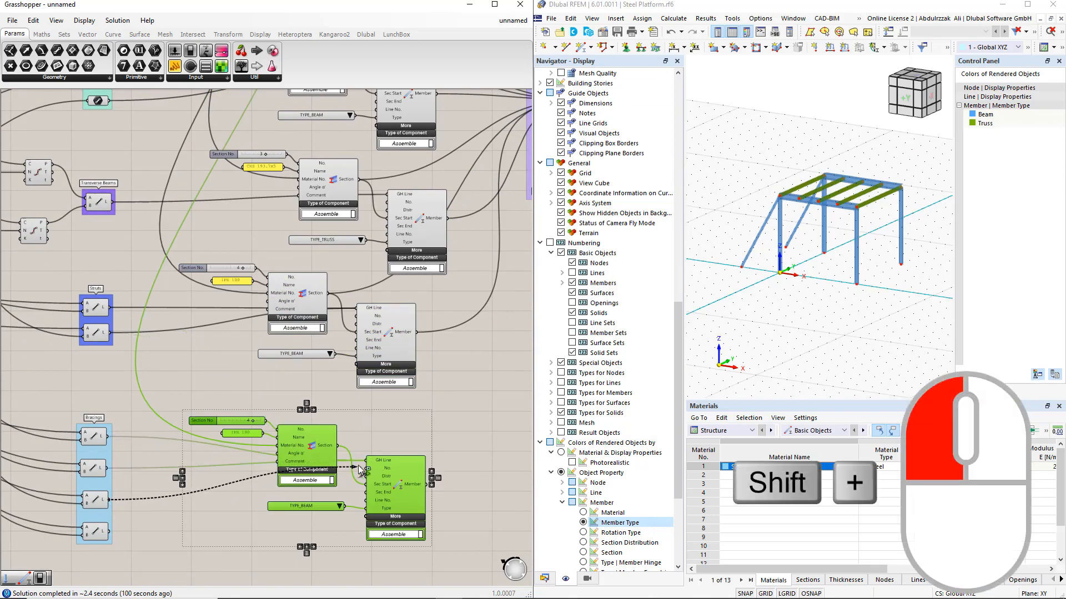
left_click_drag(109, 531, 364, 466, "shift")
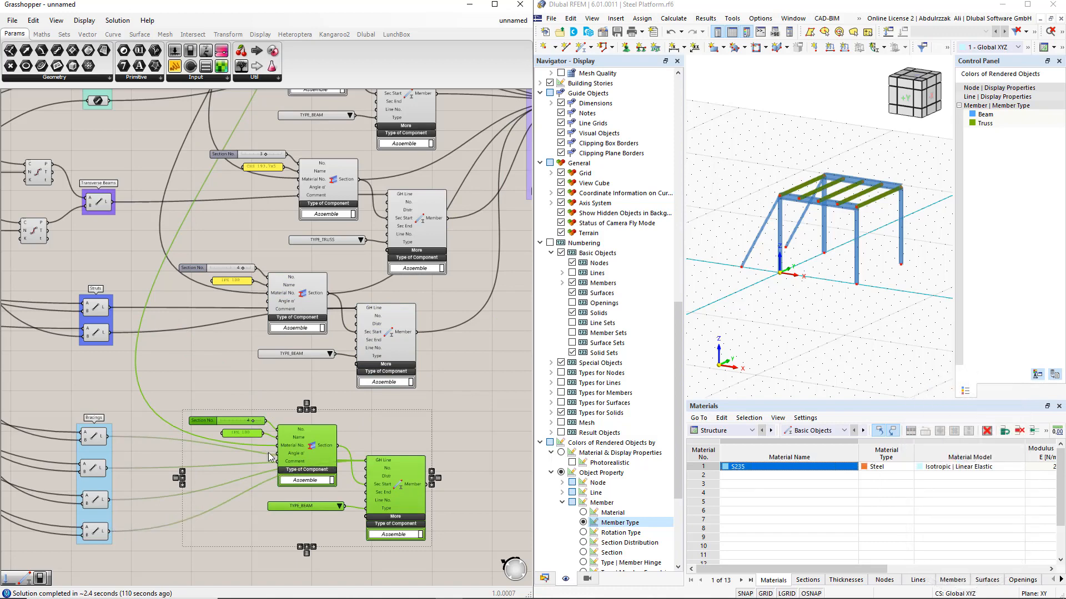
Set the bracings' section to number 5 with the name R 20, and their member type to TYPE_TENSION
scroll(247, 427, "up", 1)
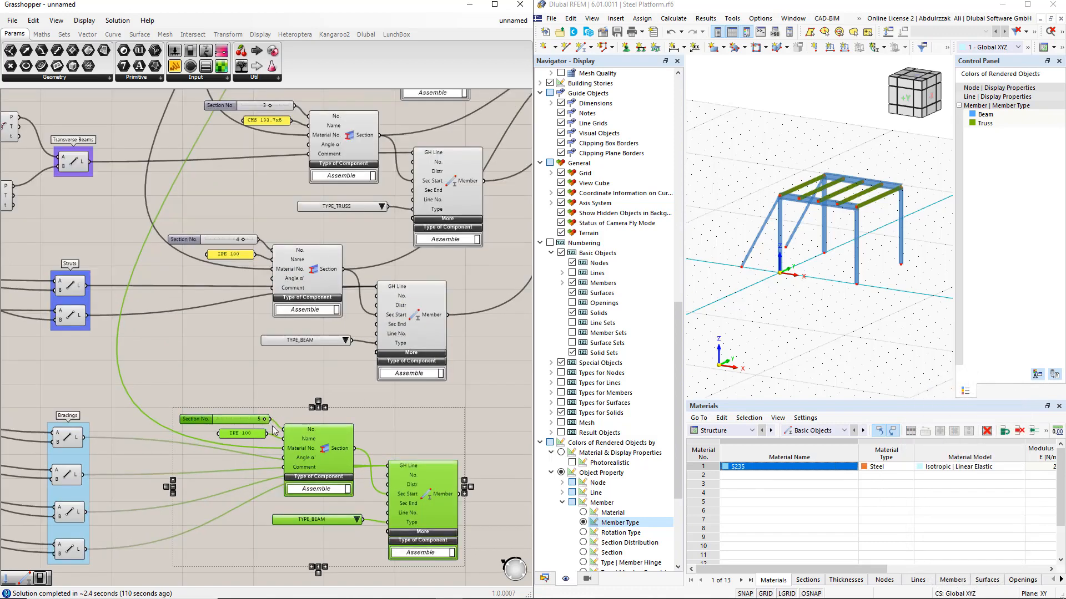
double_click(239, 434)
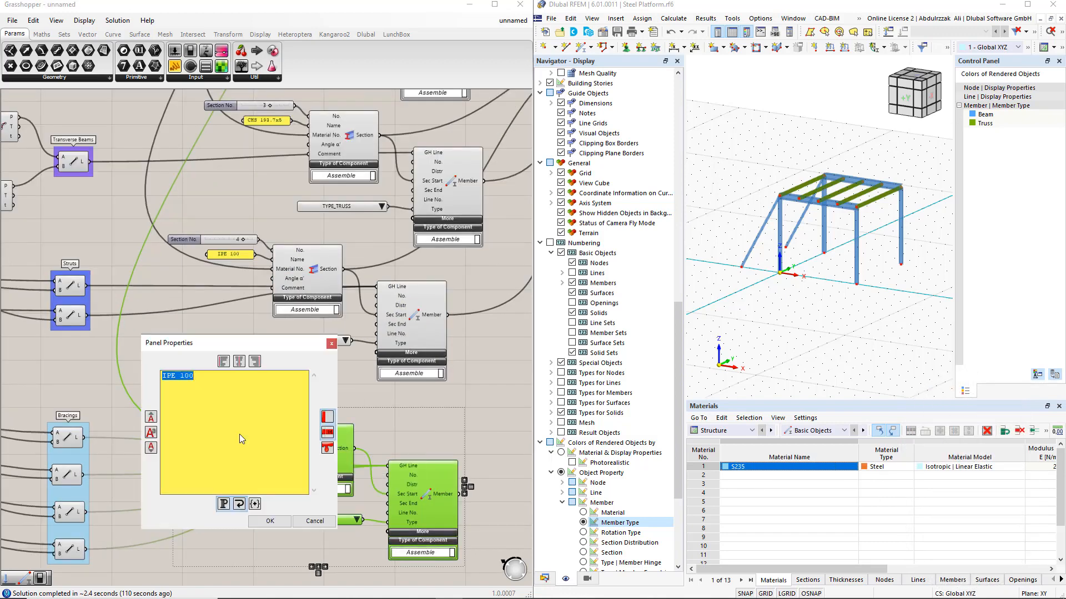
type("R 20")
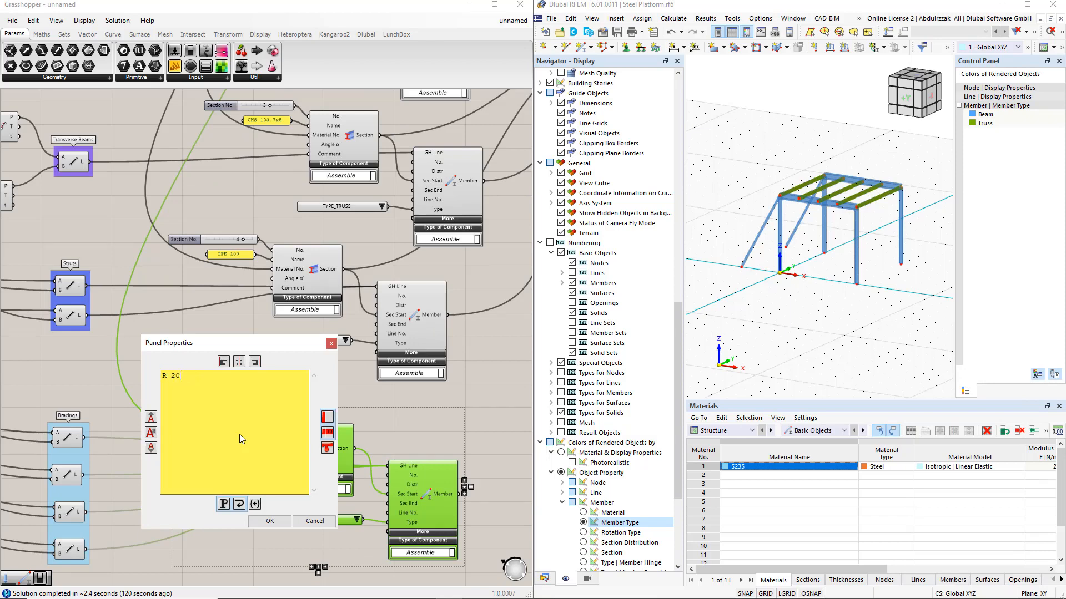
left_click(282, 520)
right_click_drag(362, 525, 348, 408)
left_click(343, 403)
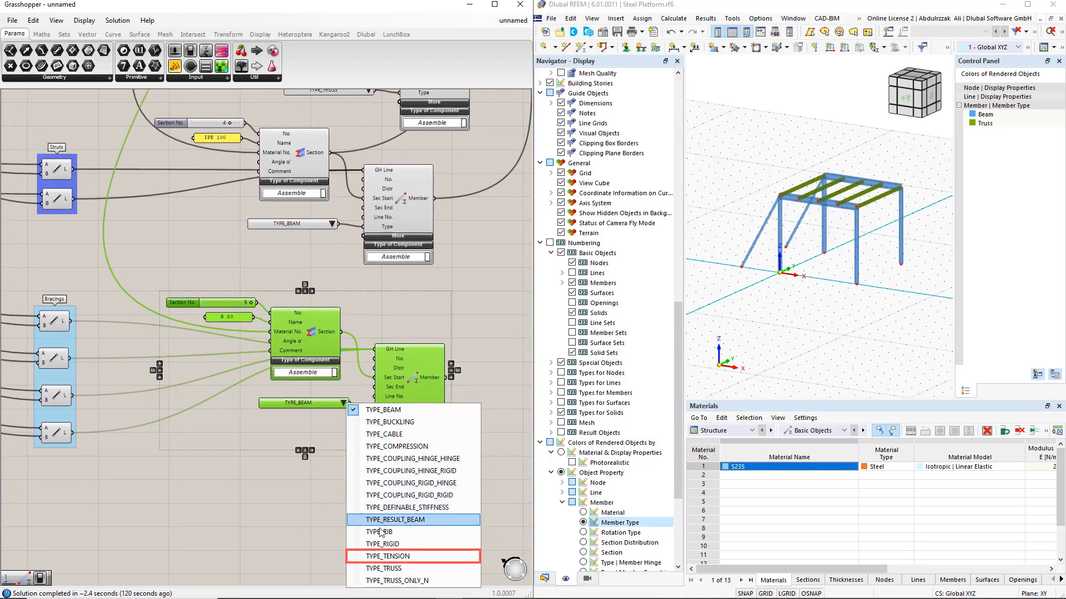
left_click(382, 557)
Add the bracings' Section and Member outputs to the export component's Input
scroll(343, 492, "down", 5)
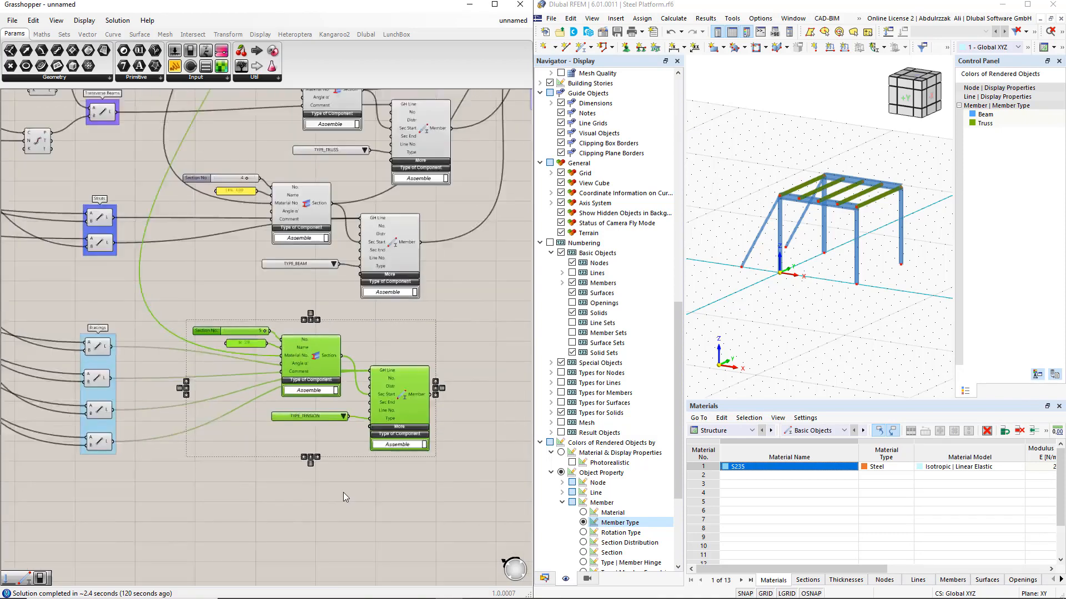
left_click(453, 244)
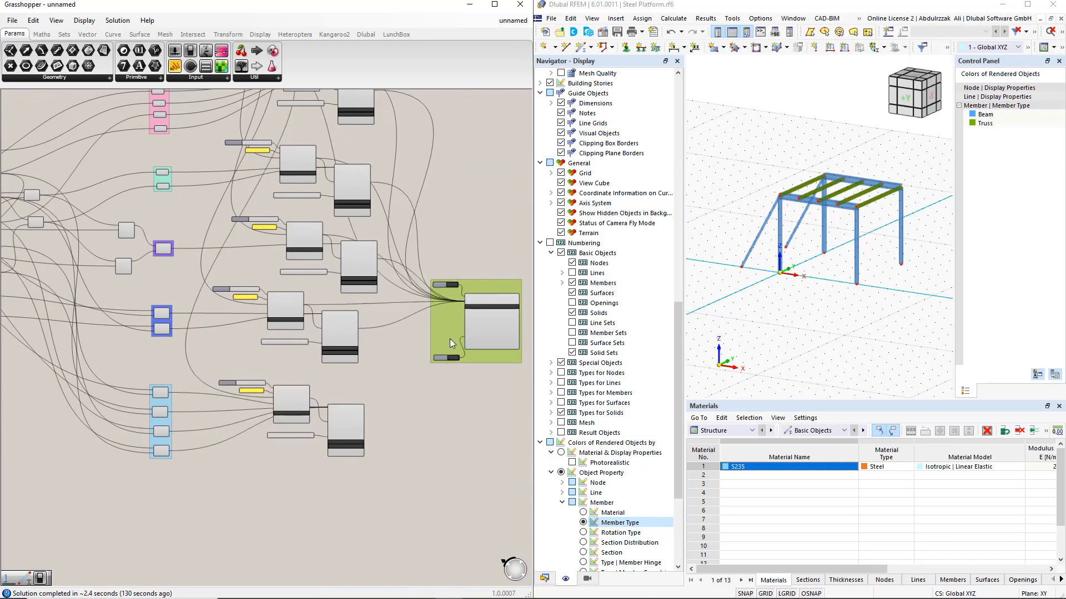
scroll(435, 380, "up", 3)
right_click_drag(435, 379, 343, 400)
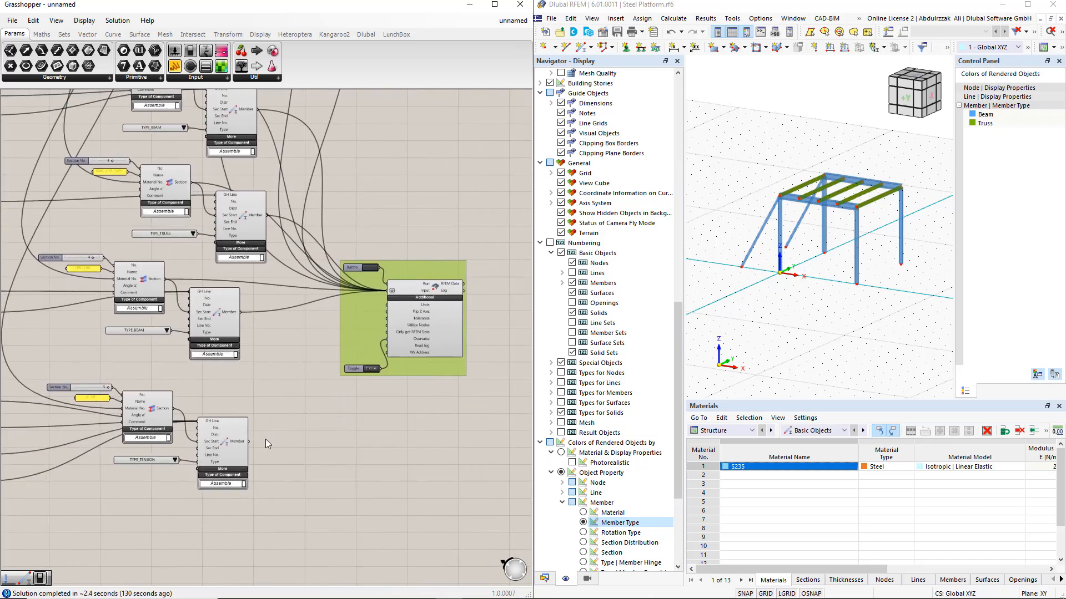
left_click_drag(174, 408, 384, 298, "shift")
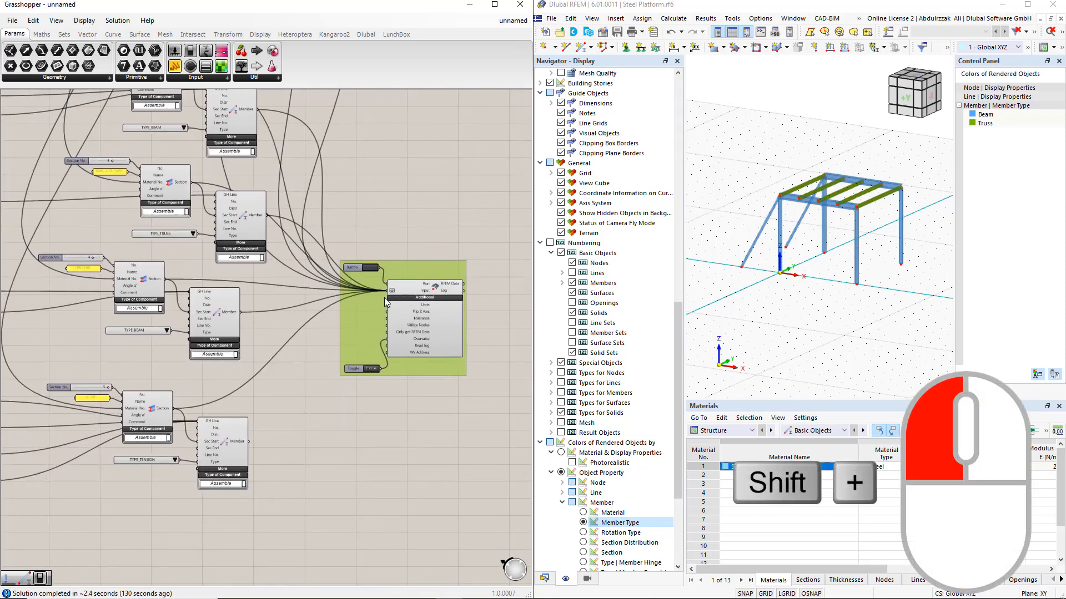
left_click_drag(251, 441, 384, 298, "shift")
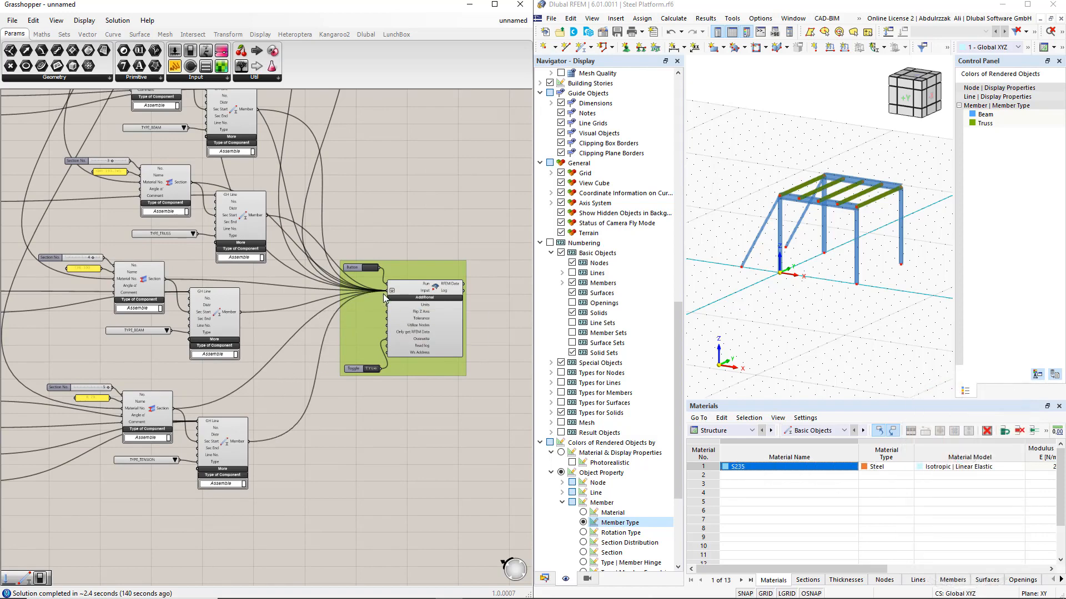
Run the export with the bracings to RFEM, then abort the external application's connection and confirm the abort
left_click(370, 269)
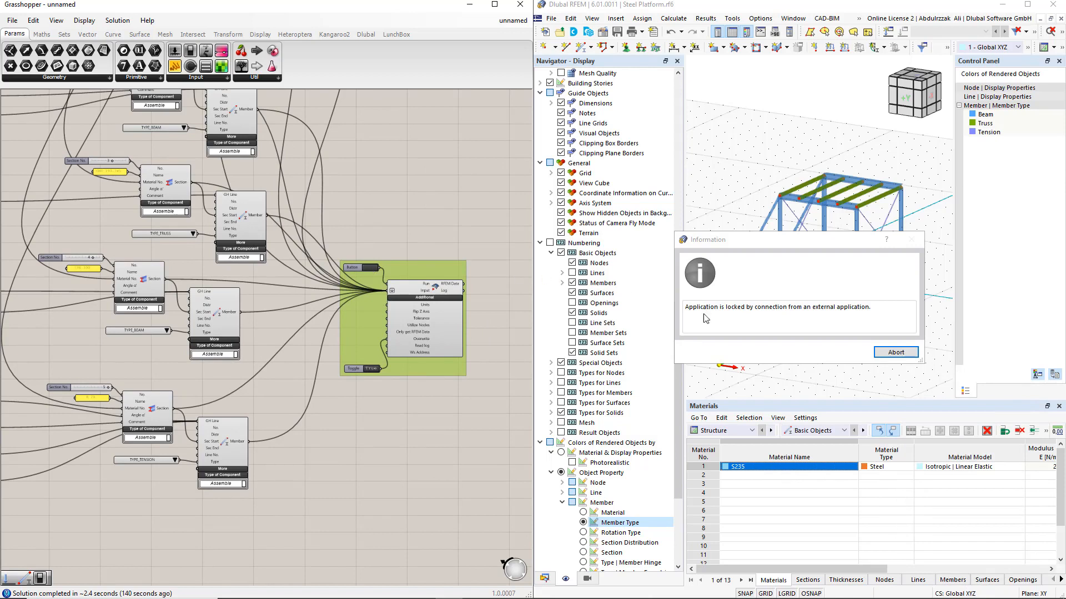
left_click(896, 352)
left_click(846, 355)
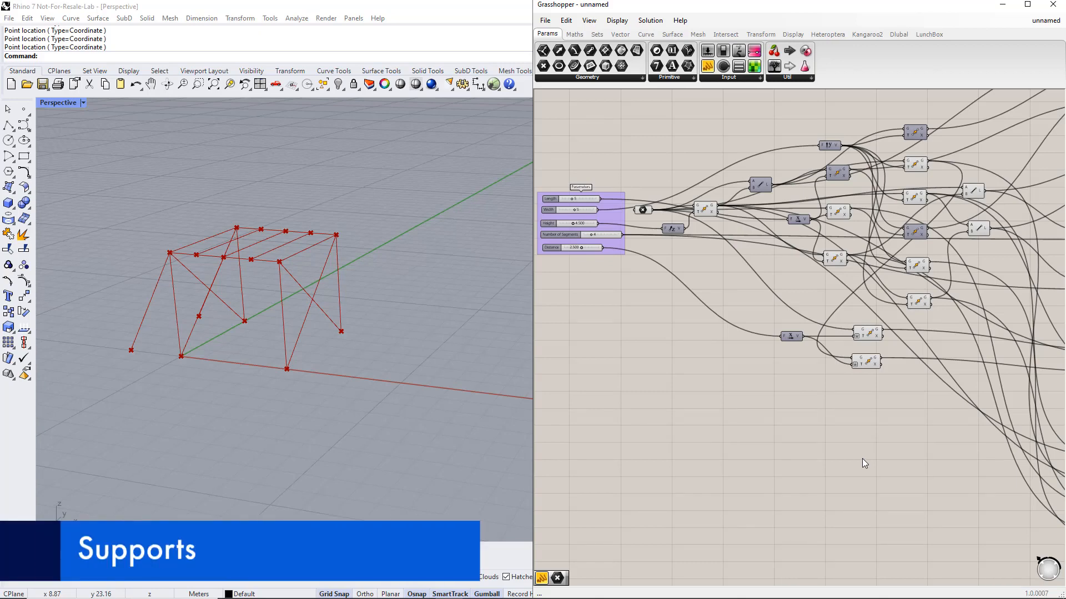
Add a Nodal Support component to the canvas below the Move components
double_click(861, 458)
type("no")
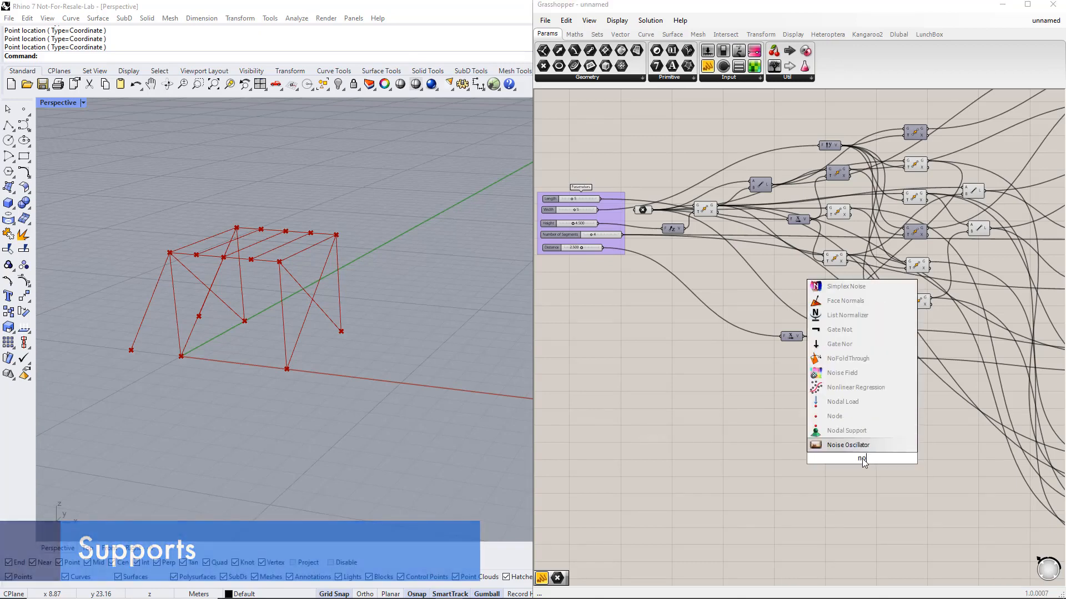
type("dal suppo")
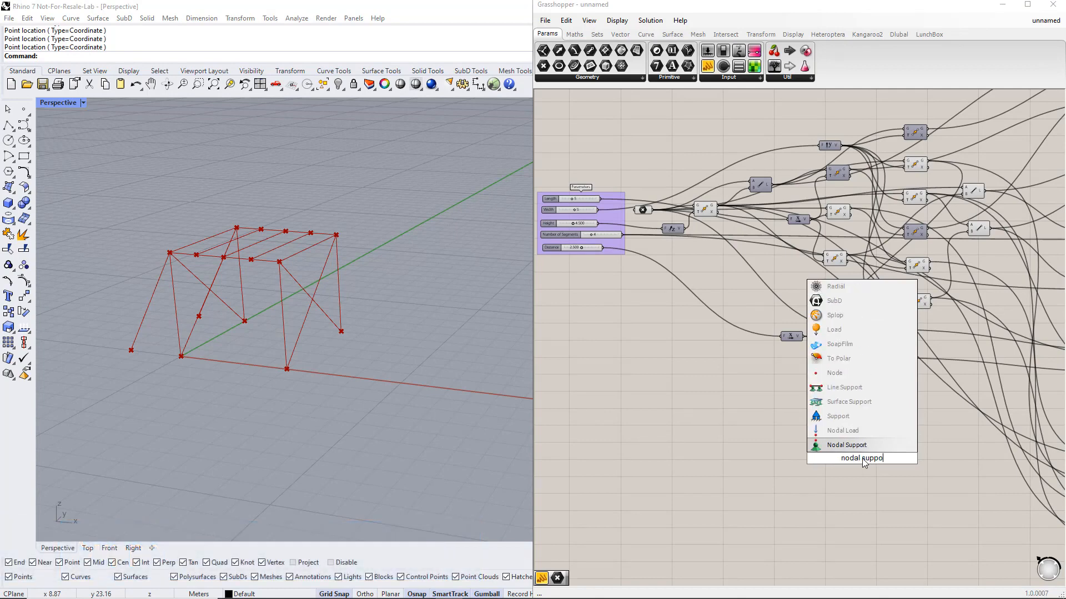
type("rt")
key("Return")
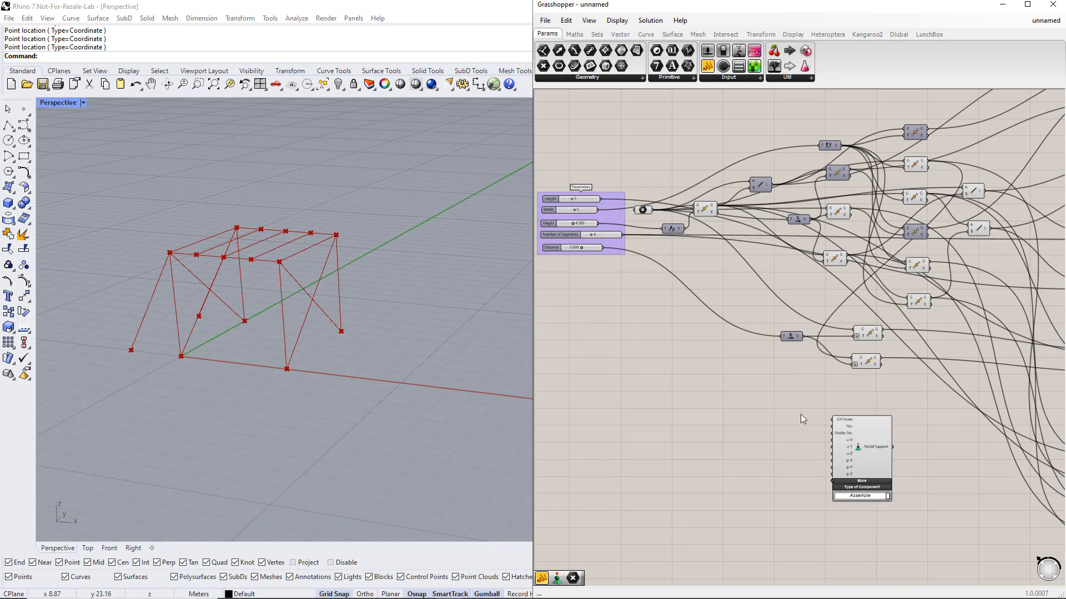
Connect the origin point and the five Move outputs for the column and strut bases to the Nodal Support's GH Node input
left_click(644, 210)
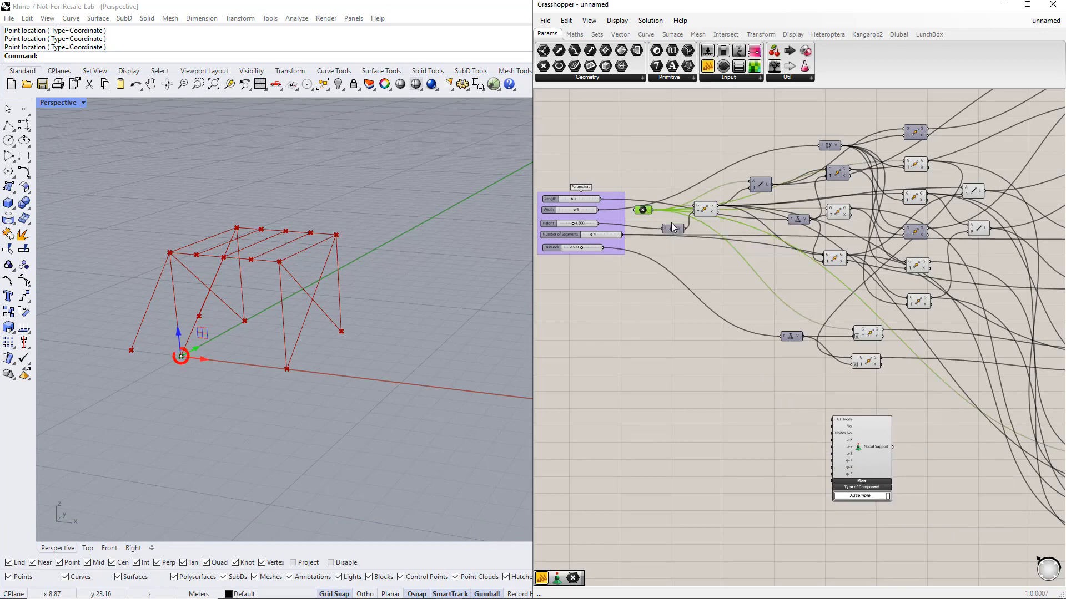
left_click(916, 165, "shift")
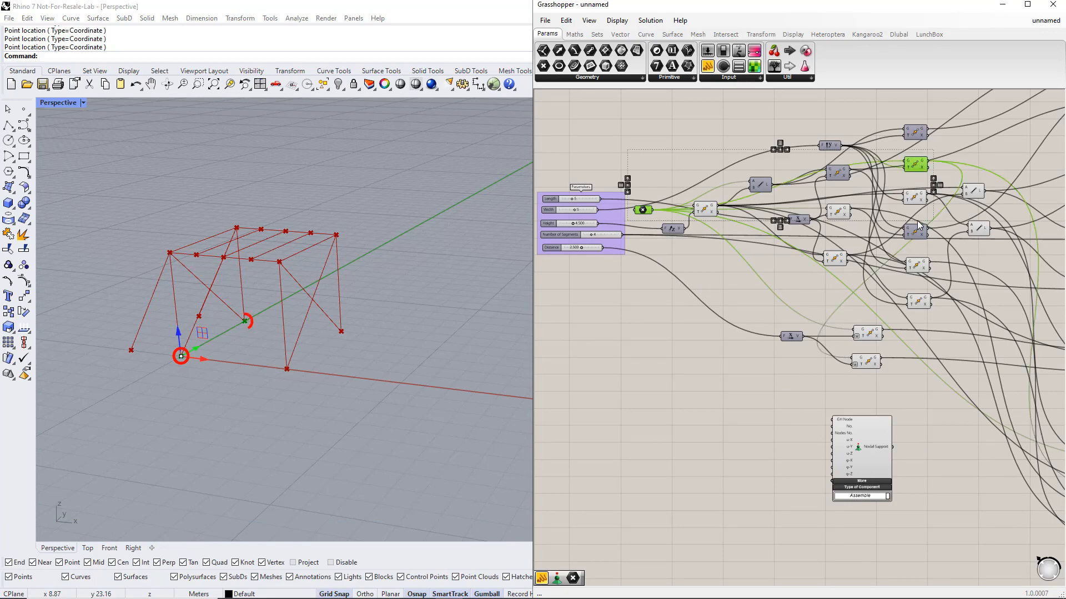
left_click(917, 266, "shift")
left_click(841, 214, "shift")
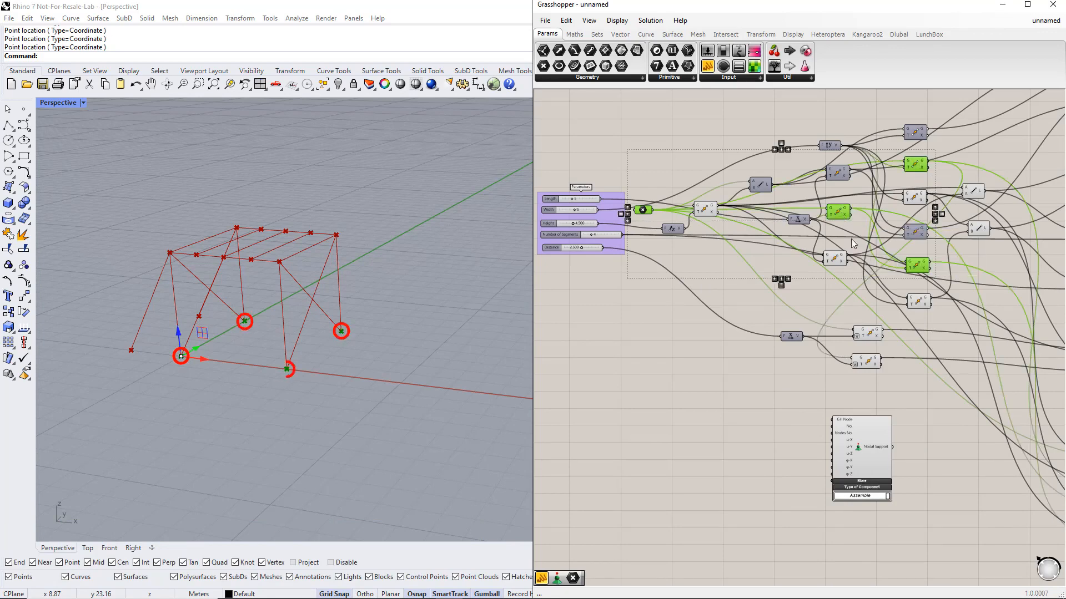
left_click(870, 334, "shift")
left_click(869, 362, "shift")
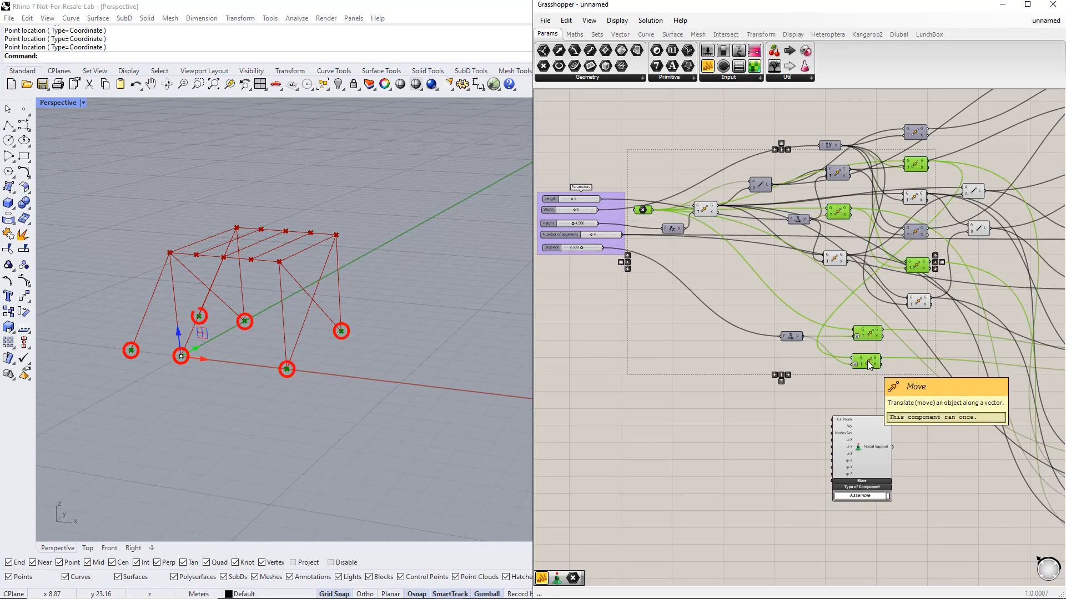
left_click_drag(653, 211, 825, 422)
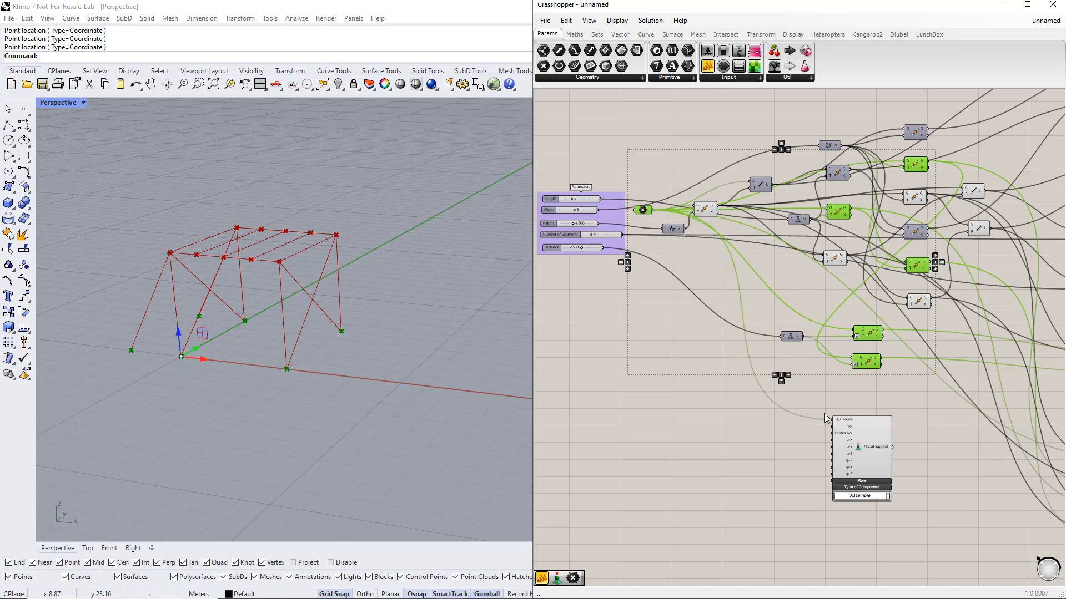
left_click_drag(850, 210, 826, 421, "shift")
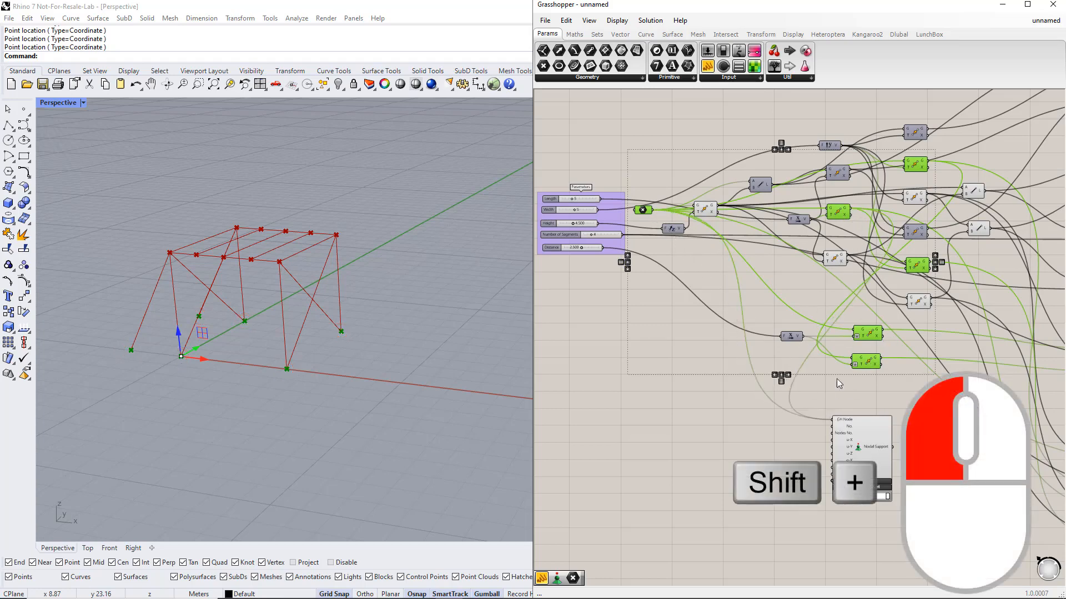
left_click_drag(925, 168, 833, 421, "shift")
left_click_drag(930, 267, 836, 423, "shift")
left_click_drag(887, 334, 837, 420, "shift")
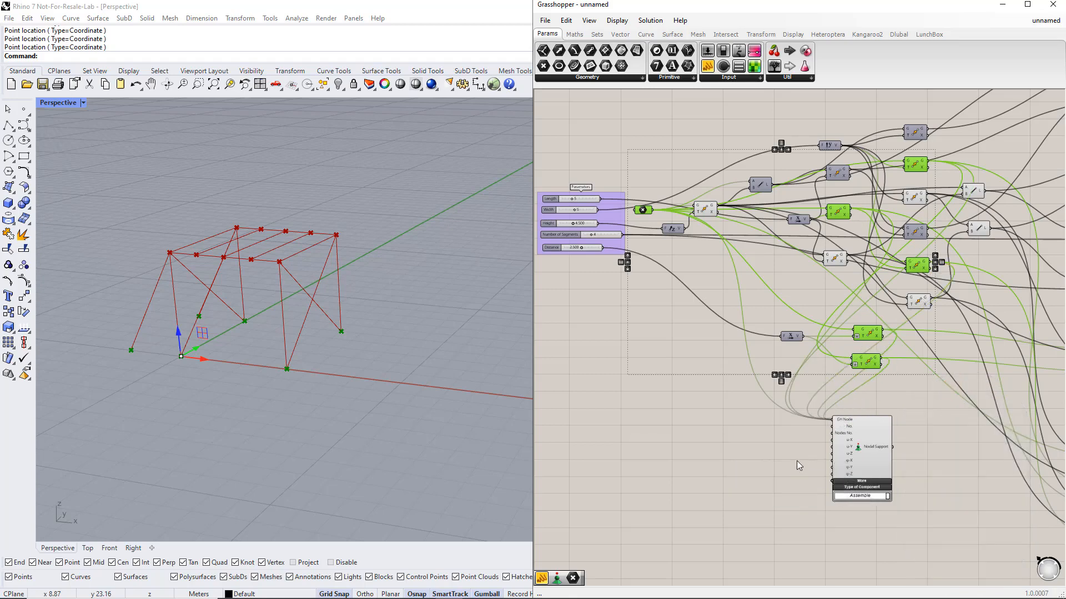
left_click(791, 469)
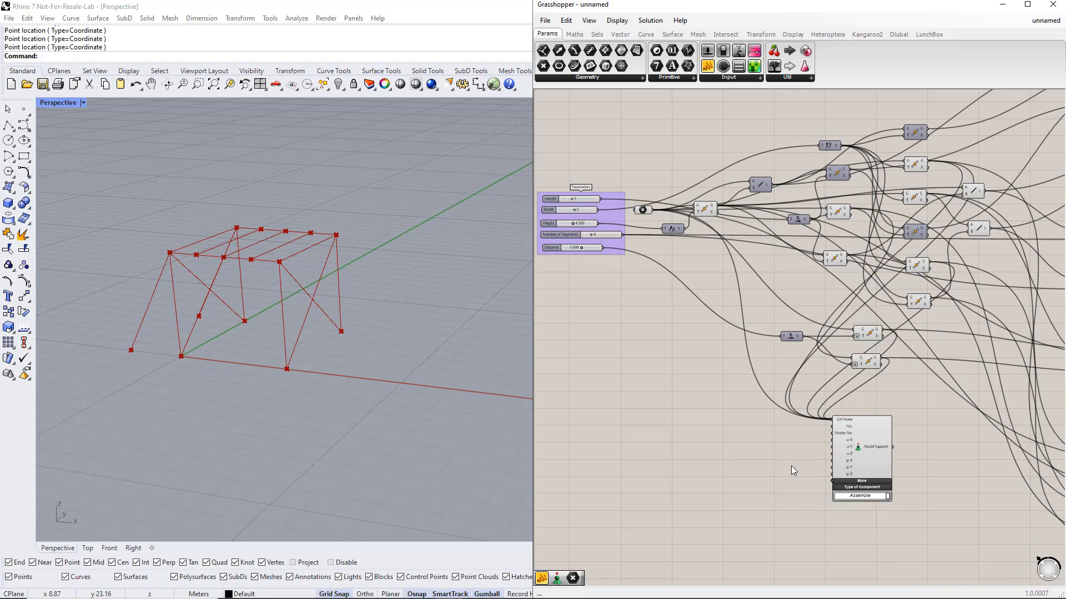
Add a panel containing inf and connect it to the Nodal Support's u-X, u-Y, u-Z and φ-Z inputs
double_click(738, 458)
type("//inf")
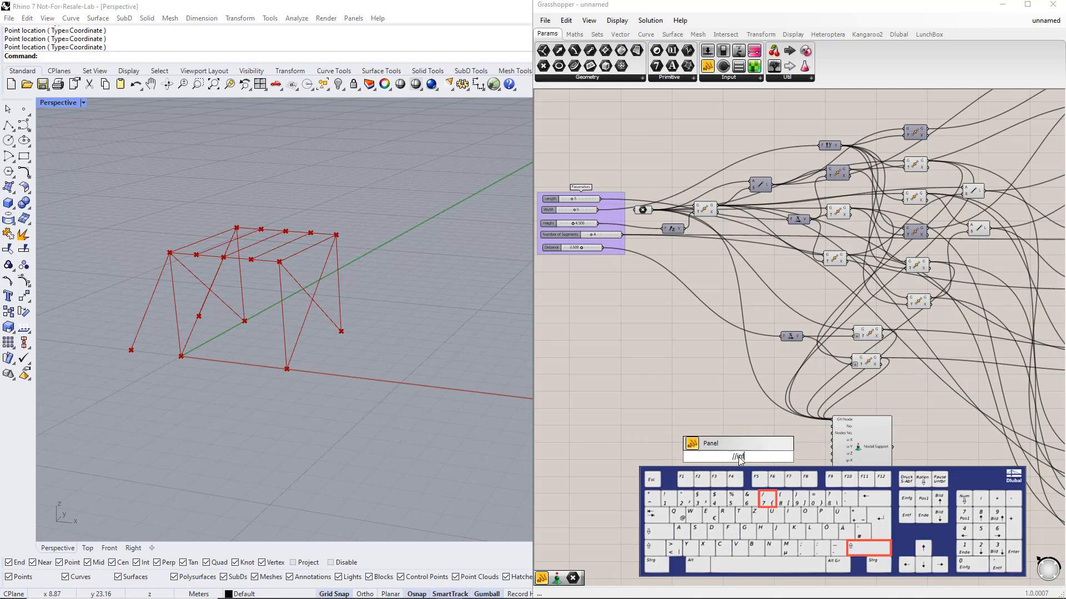
key("Return")
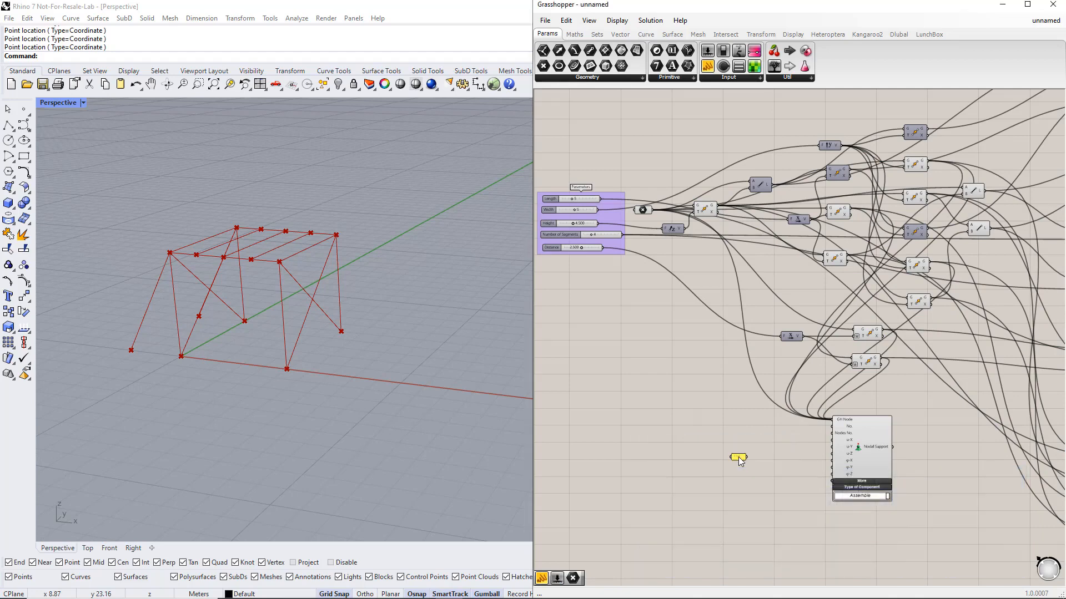
scroll(735, 461, "up", 3)
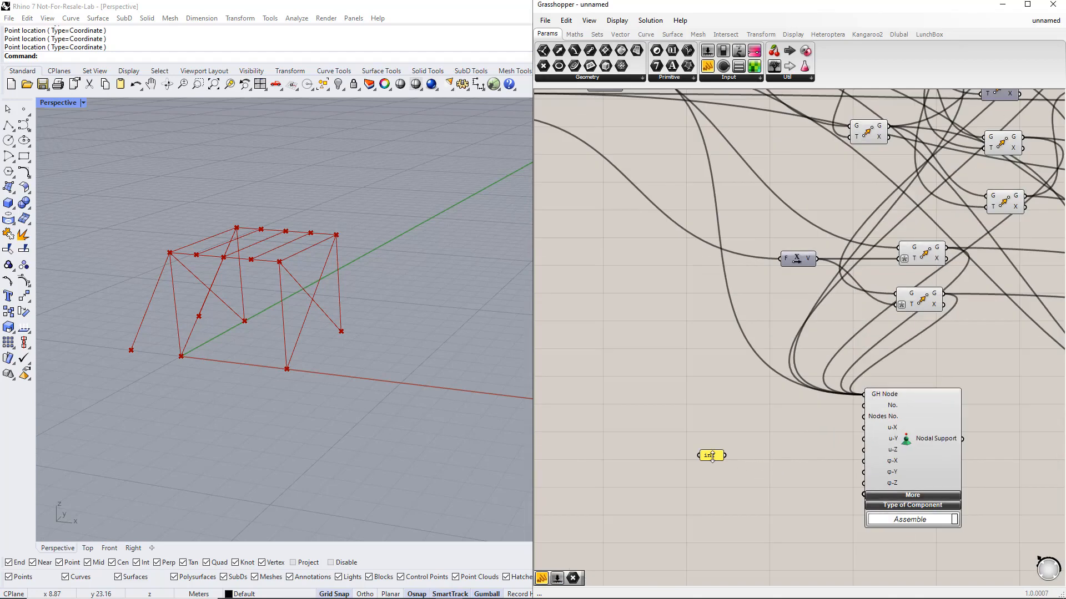
left_click_drag(719, 455, 864, 428)
left_click_drag(799, 464, 864, 439)
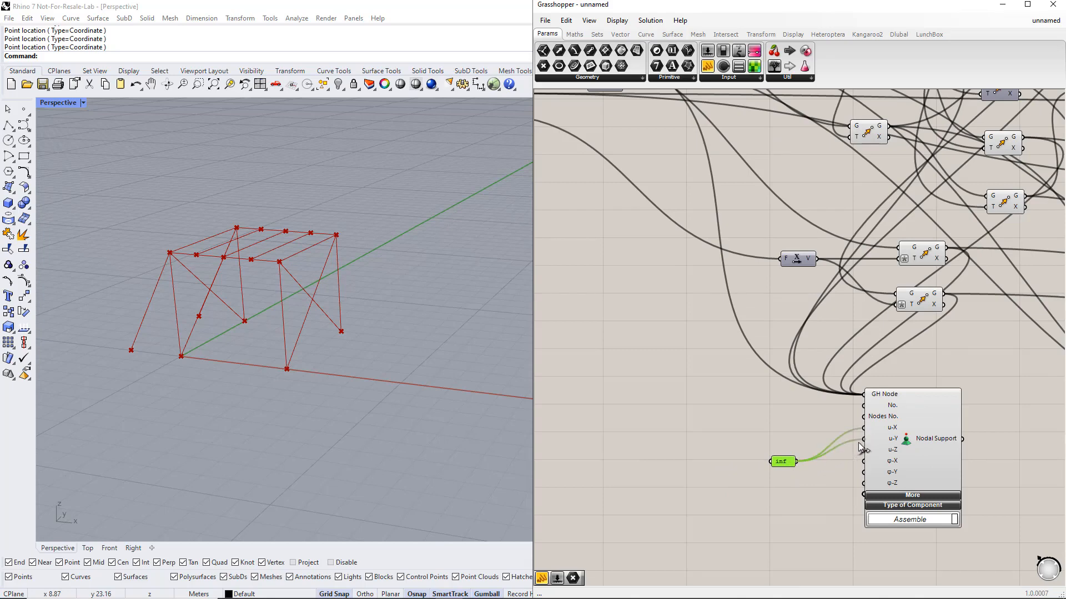
left_click_drag(797, 462, 863, 483)
Add the Nodal Support output to the export component's Input, keeping the existing connections
scroll(965, 455, "down", 3)
right_click_drag(966, 455, 678, 485)
scroll(741, 482, "down", 1)
scroll(645, 465, "up", 4)
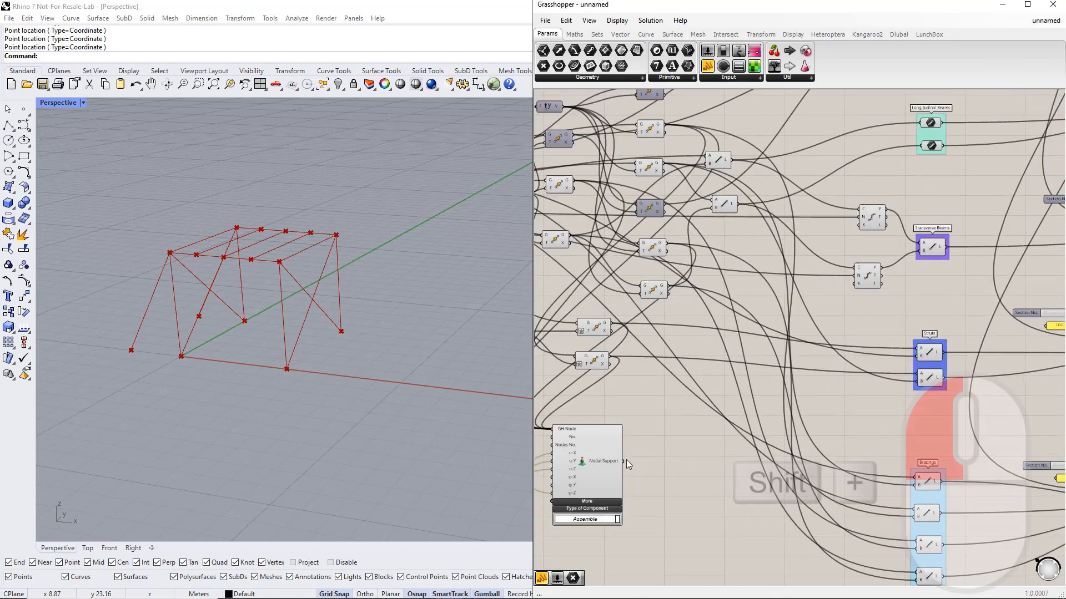
left_click_drag(624, 461, 1023, 381, "shift")
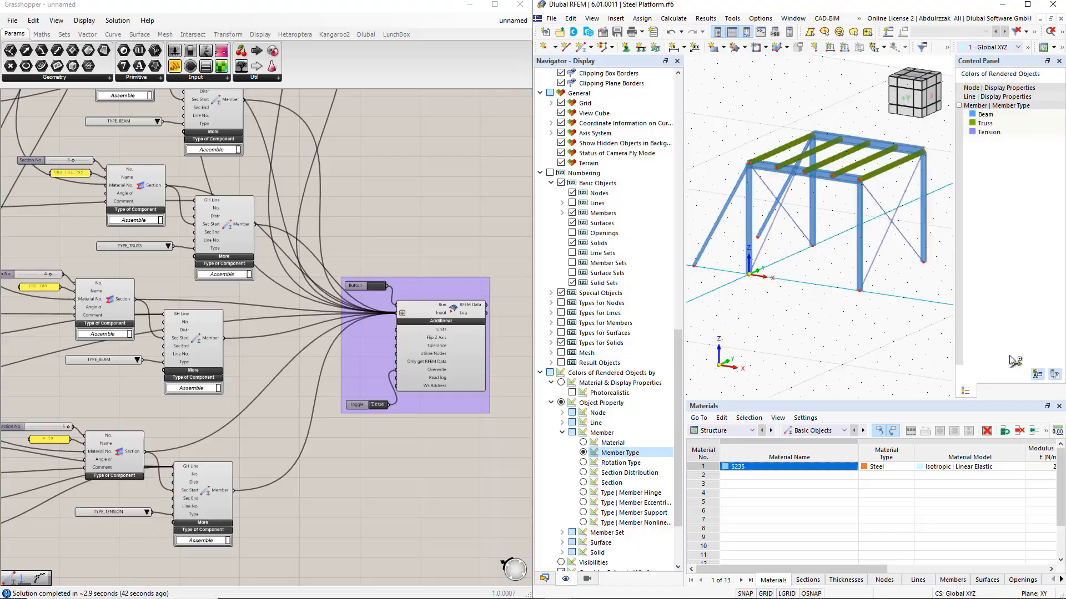
Export the model with its nodal supports to RFEM and release the program by aborting the external connection
left_click(373, 285)
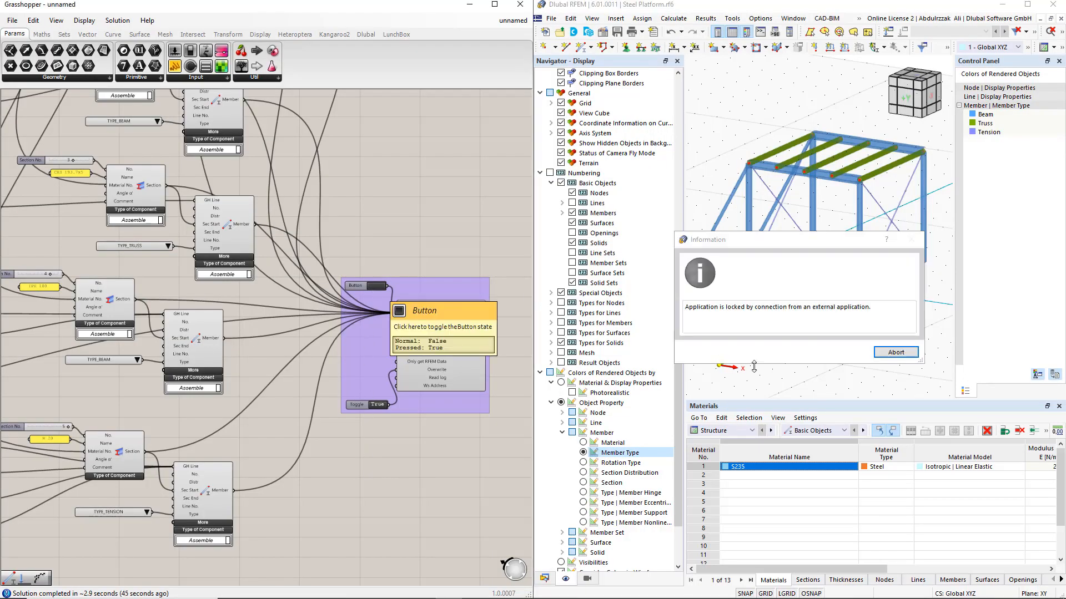
left_click(896, 352)
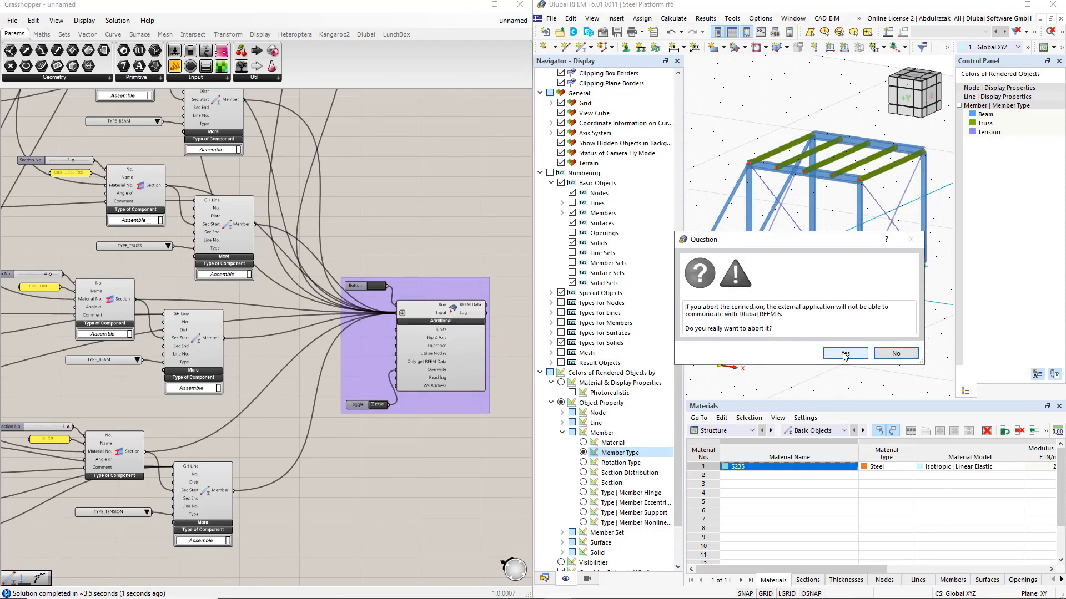
left_click(843, 355)
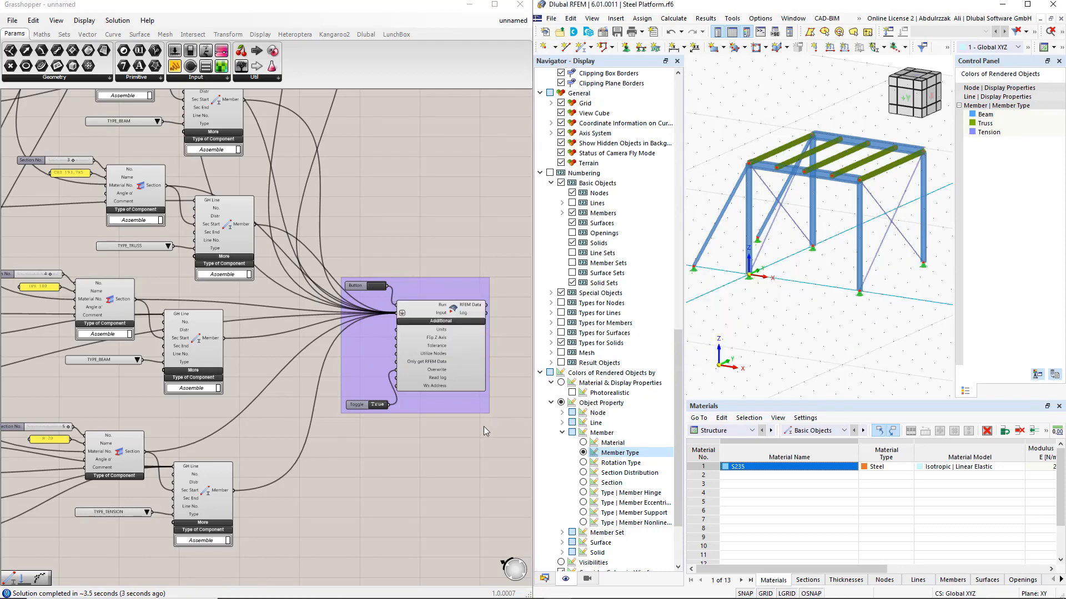